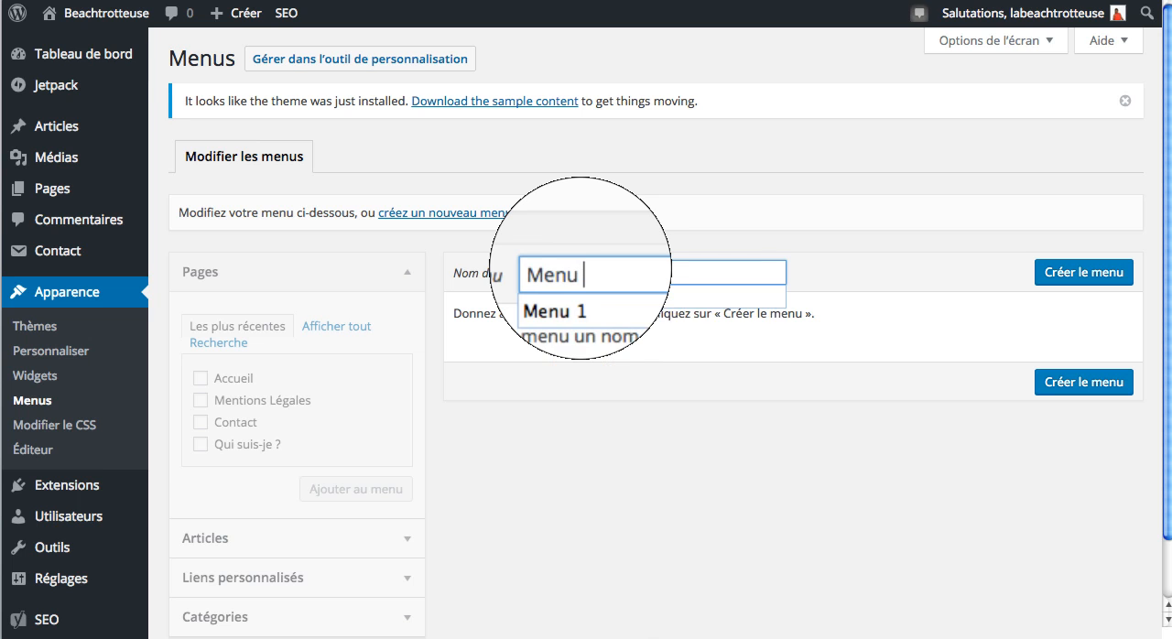
Step: Name the new menu "Menu 1" and create it
{"action": "left_click", "coordinate": [586, 293]}
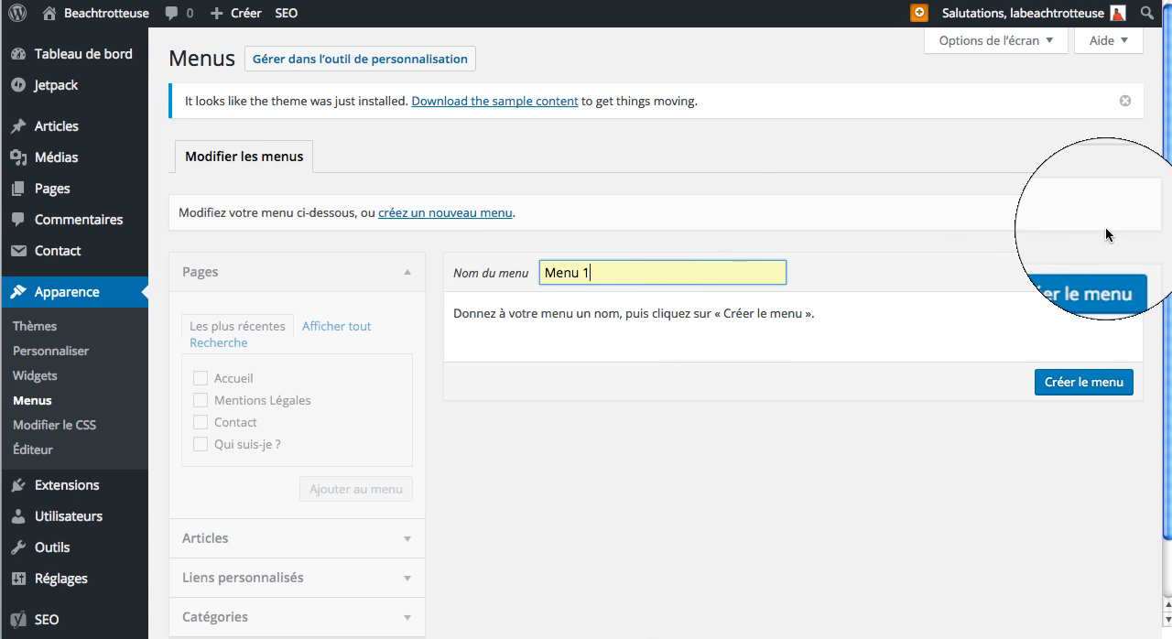
{"action": "left_click", "coordinate": [1083, 383]}
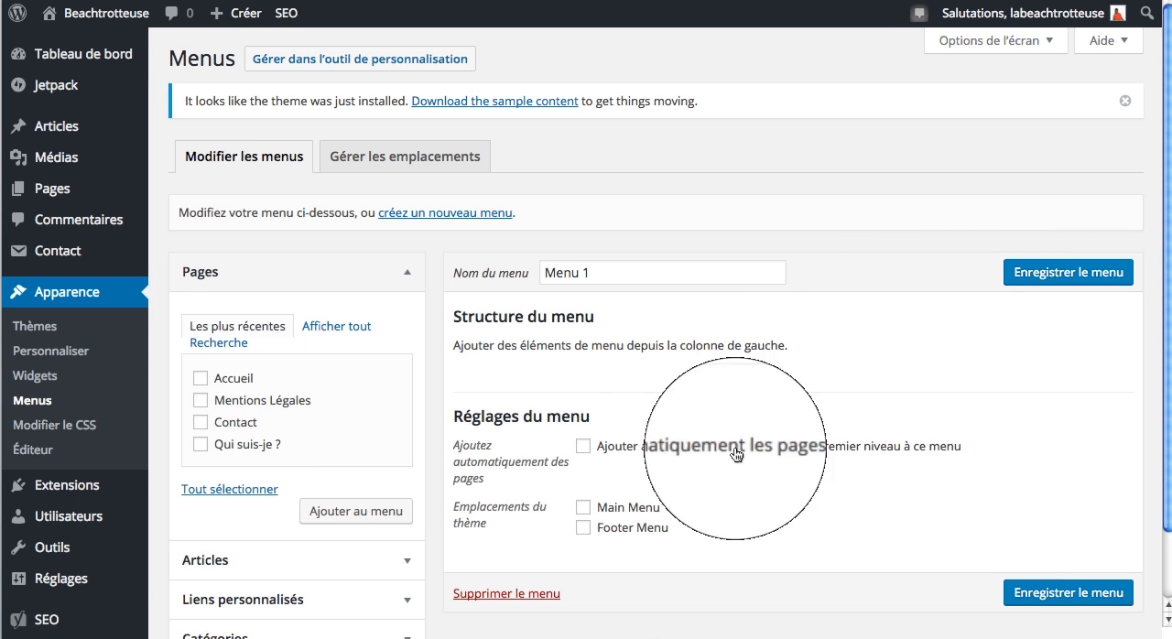
Step: Add the first Accueil page entry, Contact and Qui suis-je ? from the full list of pages to Menu 1
{"action": "left_click", "coordinate": [337, 328]}
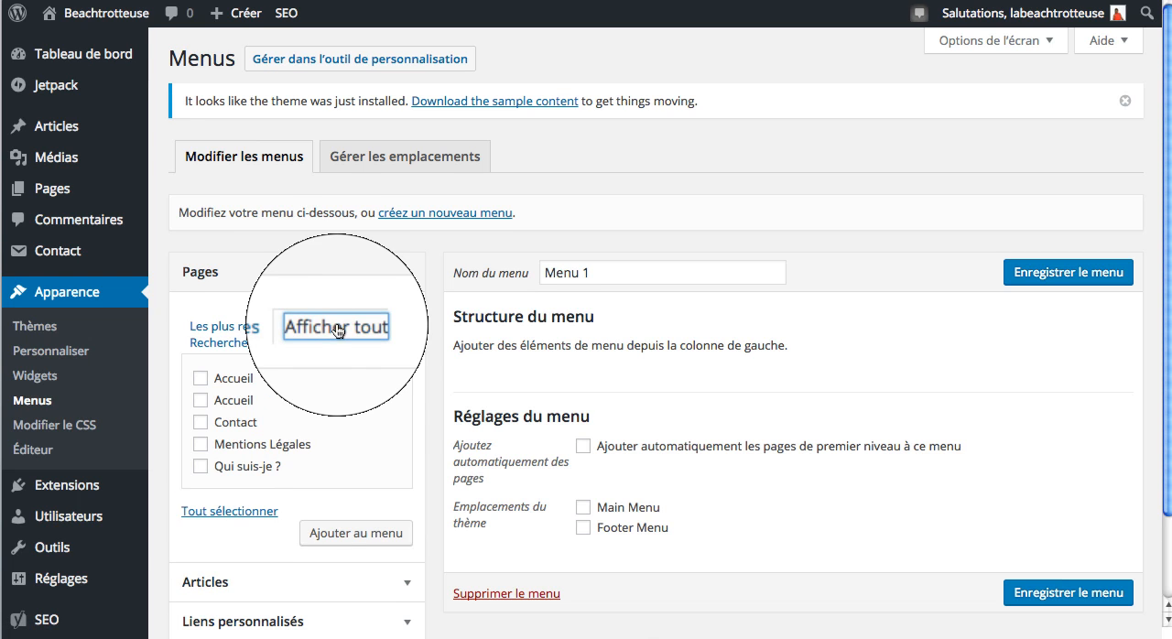
{"action": "scroll", "coordinate": [335, 364], "scroll_direction": "down", "scroll_amount": 2}
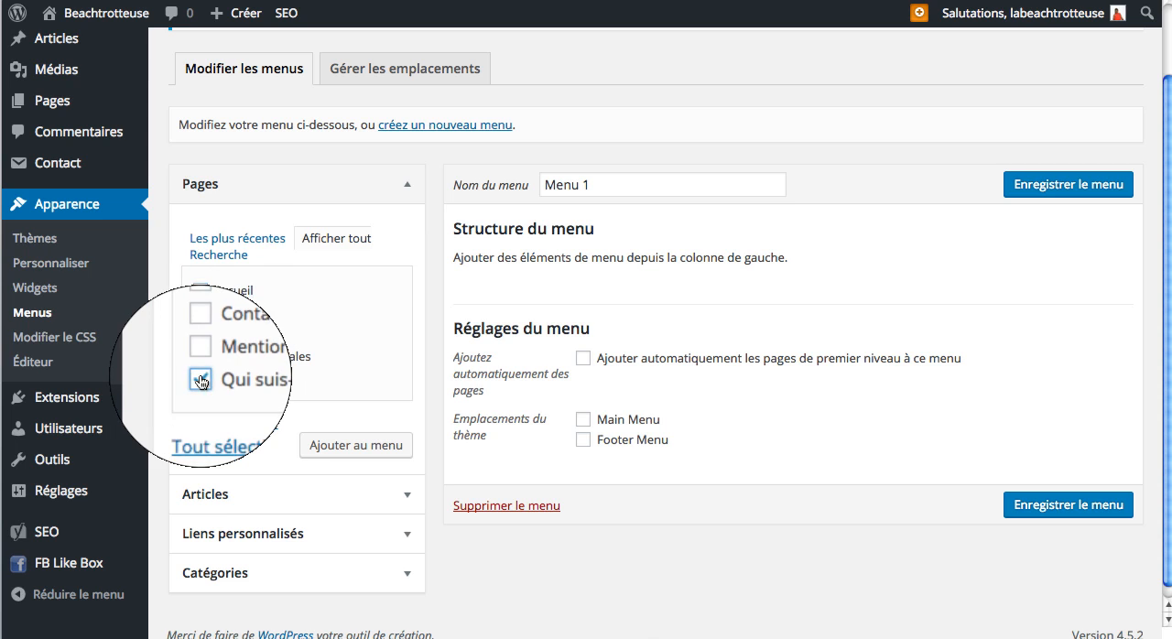
{"action": "left_click", "coordinate": [200, 334]}
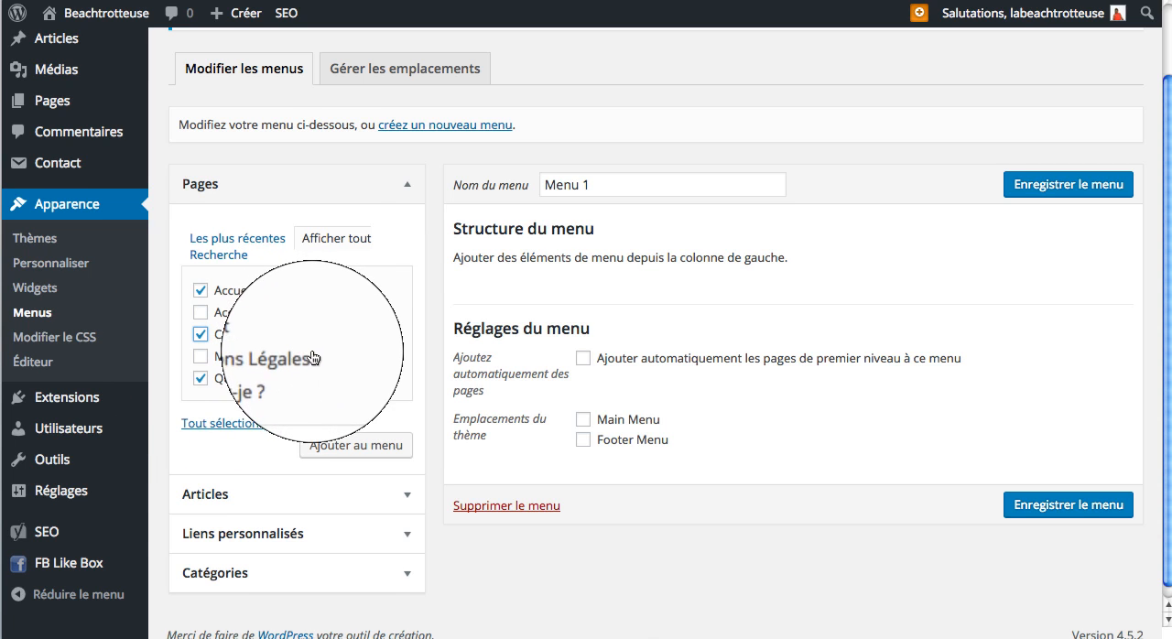
{"action": "scroll", "coordinate": [311, 354], "scroll_direction": "down", "scroll_amount": 1}
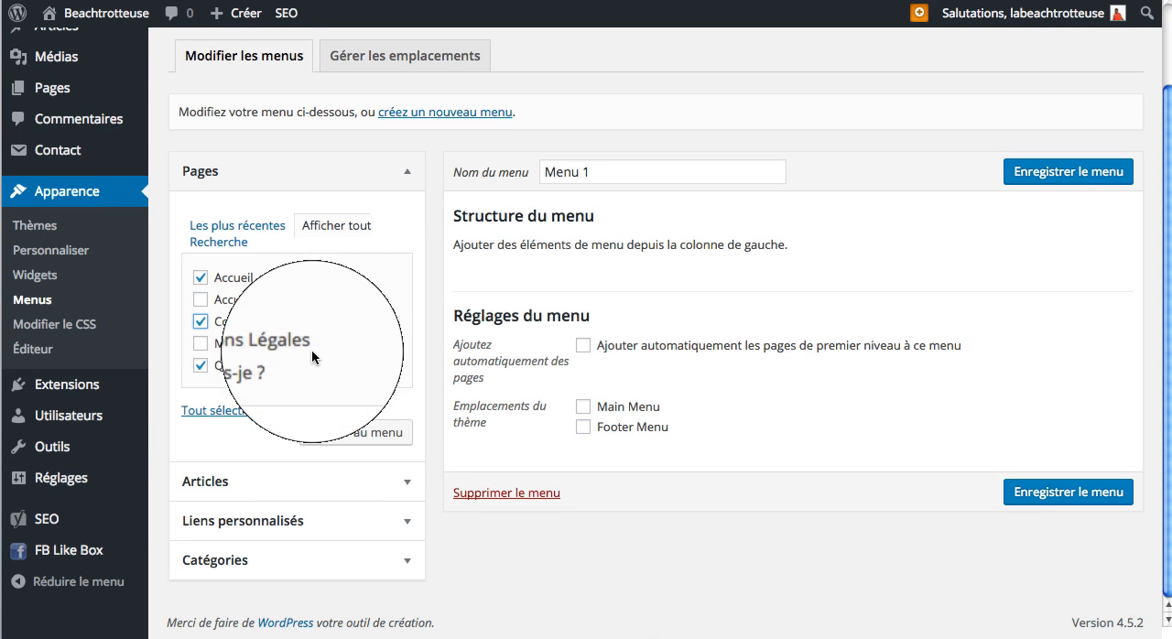
{"action": "left_click", "coordinate": [357, 435]}
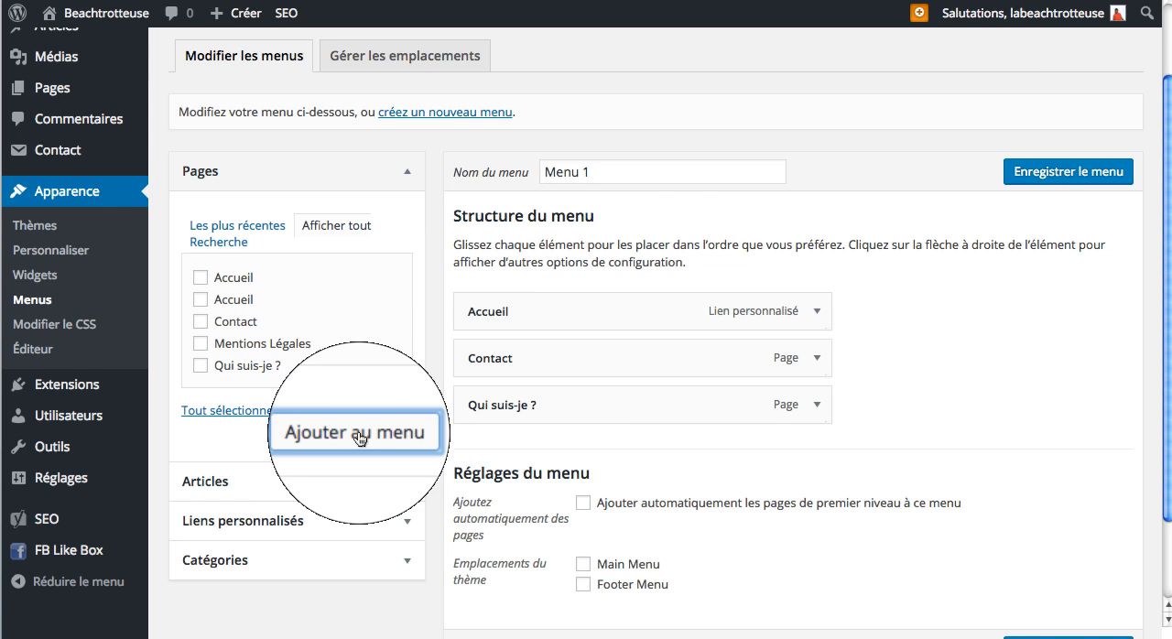
Step: Add the categories Plages, AmerikaBeach, AsiaBeach, OceaniaBeach, Pacifique Beach, AfrikaBeach and EuropaBeach to Menu 1
{"action": "scroll", "coordinate": [358, 432], "scroll_direction": "down", "scroll_amount": 3}
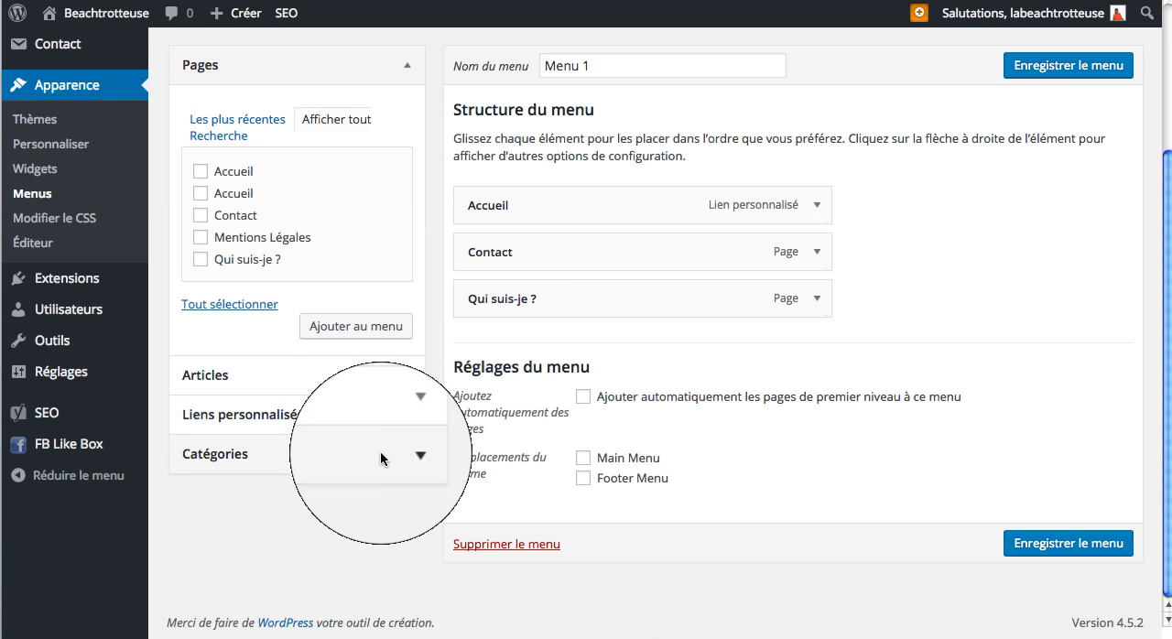
{"action": "left_click", "coordinate": [380, 454]}
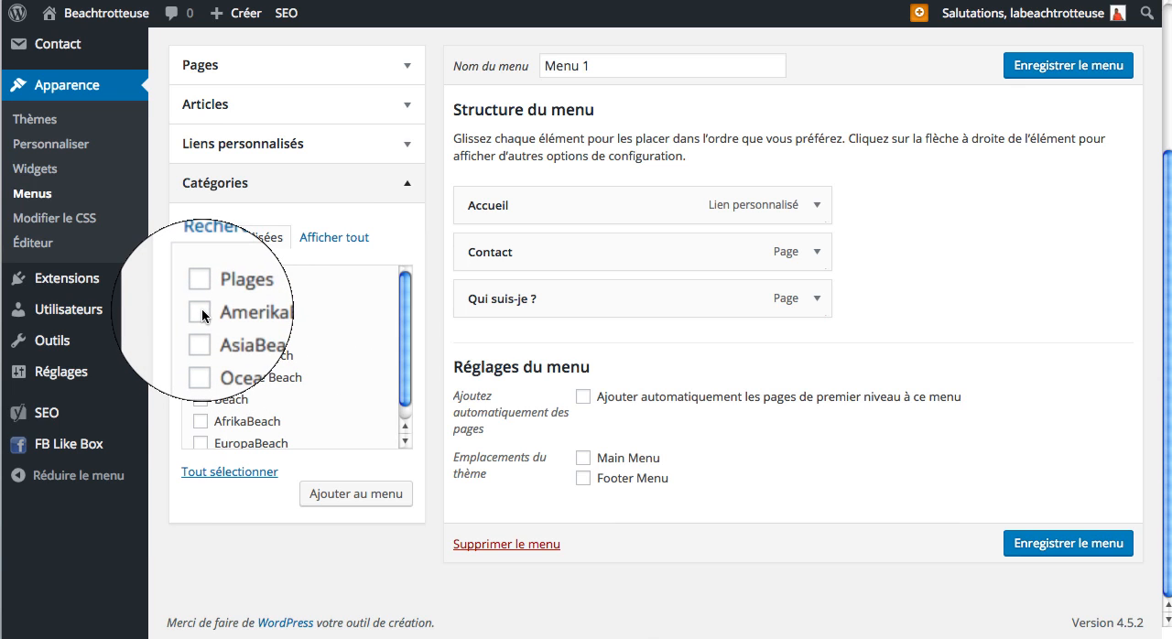
{"action": "left_click", "coordinate": [201, 335]}
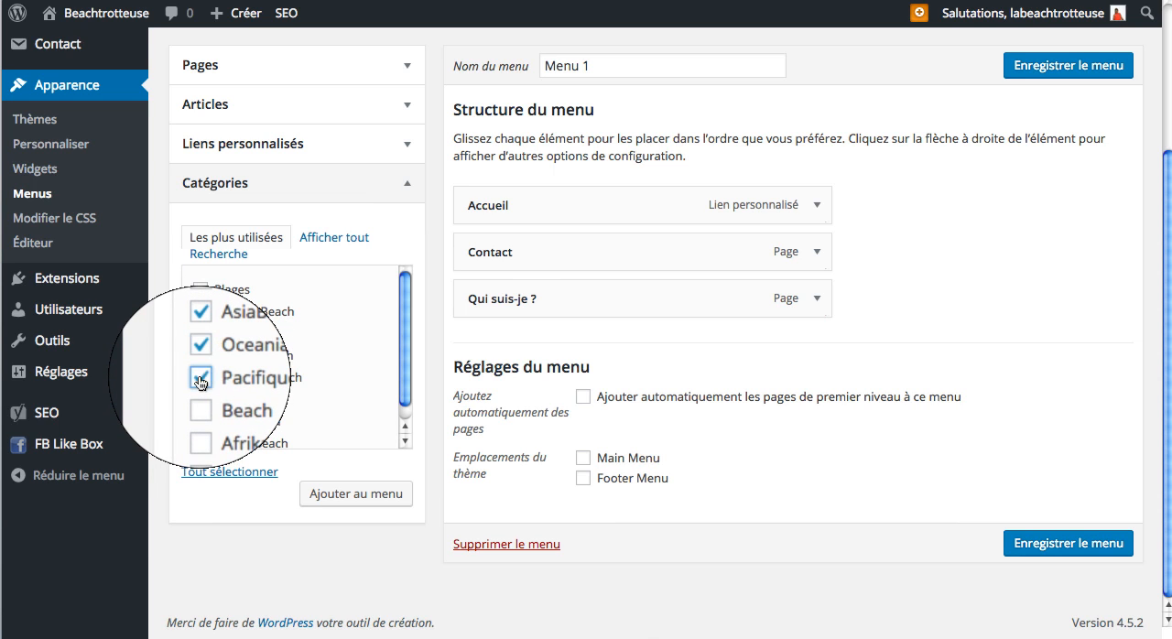
{"action": "left_click", "coordinate": [200, 422]}
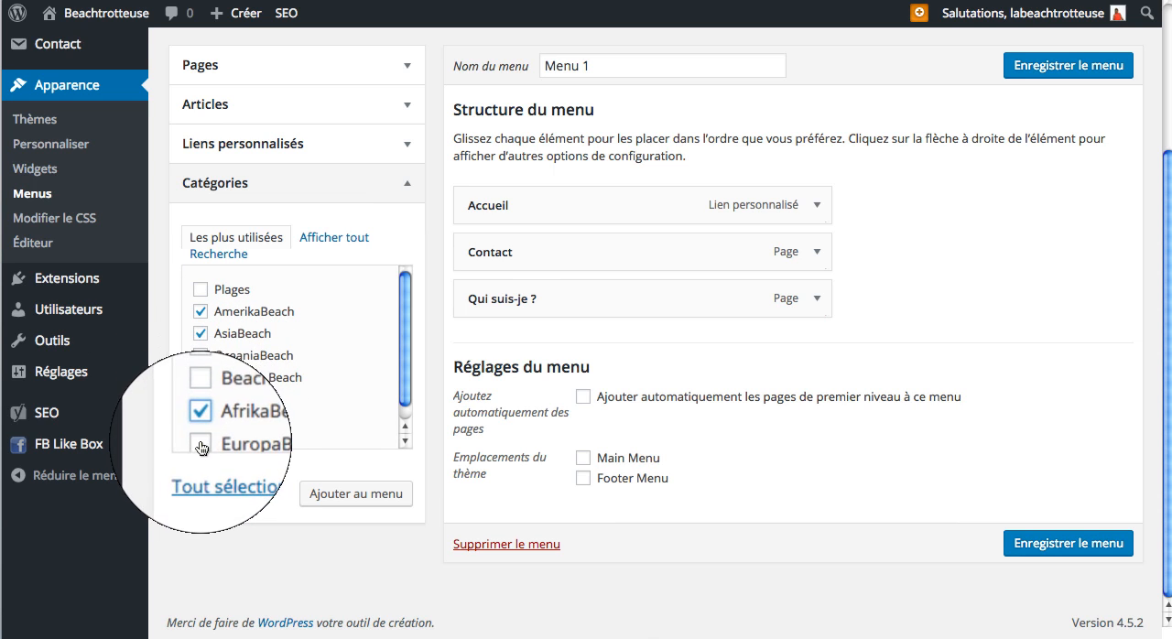
{"action": "left_click", "coordinate": [201, 447]}
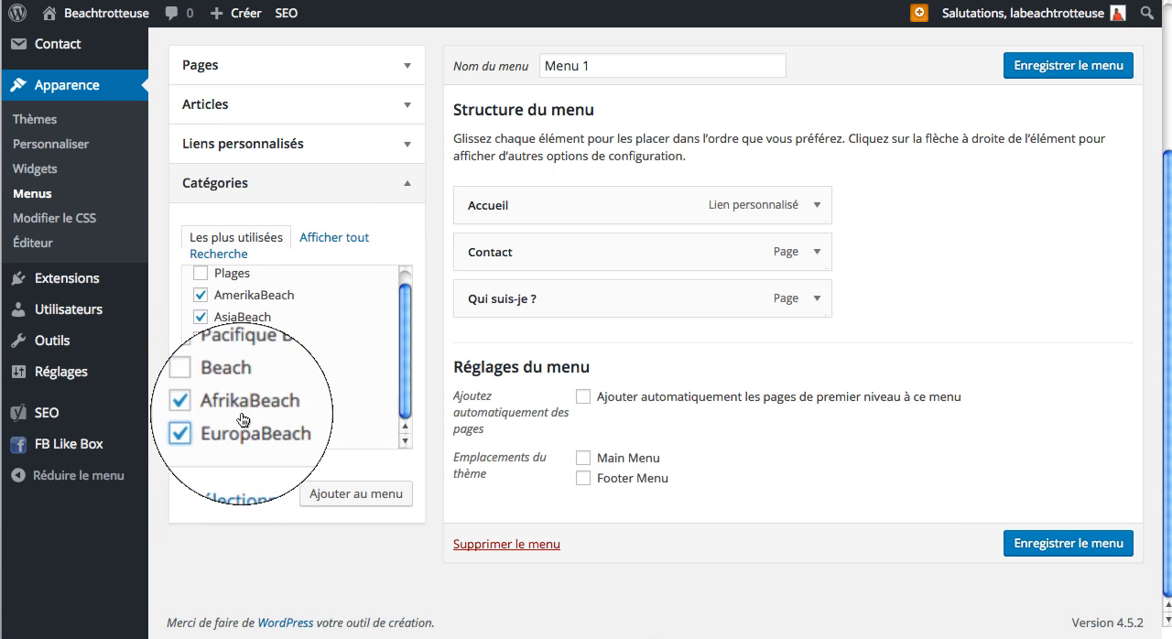
{"action": "left_click", "coordinate": [201, 271]}
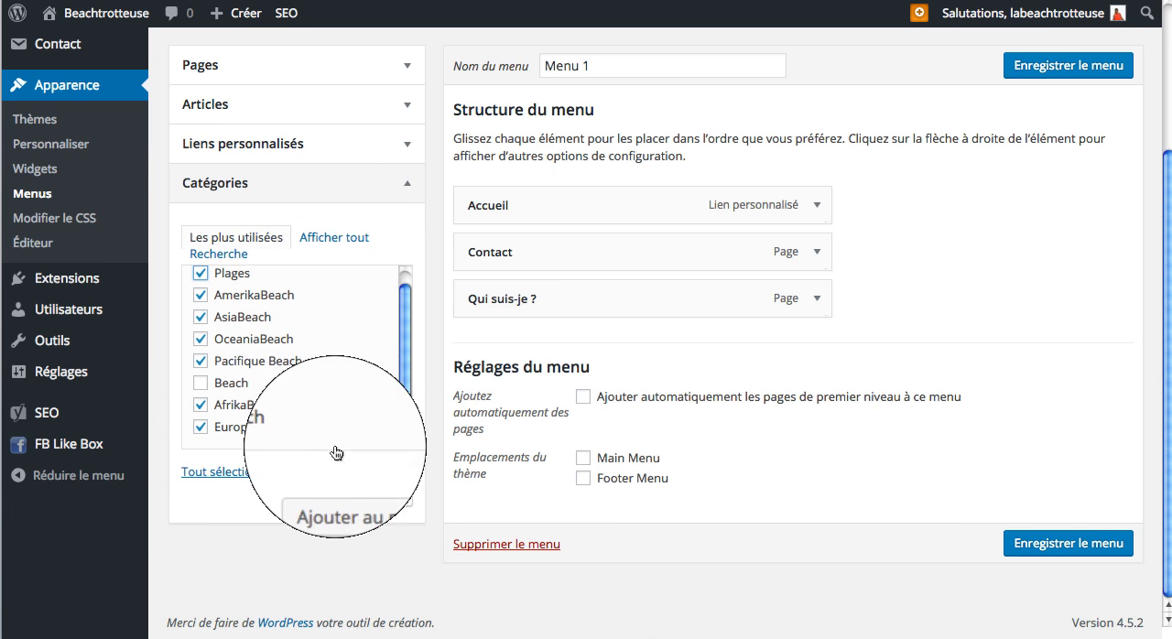
{"action": "left_click", "coordinate": [380, 499]}
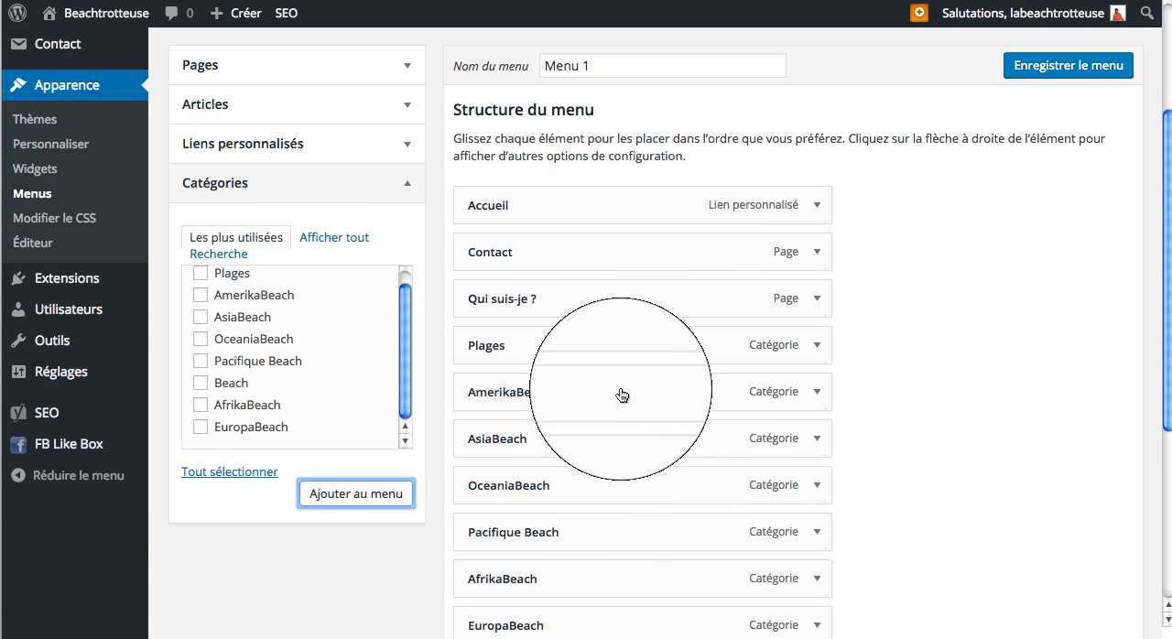
Step: Nest the six continent and ocean beach categories as sub-items under Plages, in alphabetical order
{"action": "scroll", "coordinate": [622, 395], "scroll_direction": "down", "scroll_amount": 2}
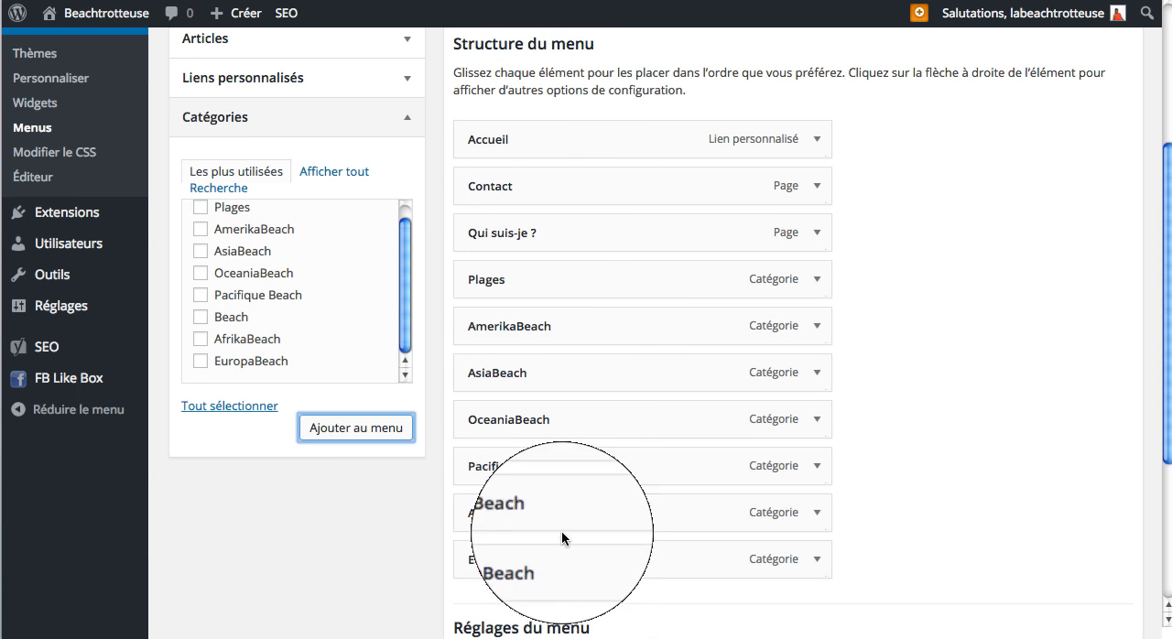
{"action": "left_click_drag", "start_coordinate": [536, 326], "coordinate": [571, 327]}
{"action": "left_click_drag", "start_coordinate": [530, 365], "coordinate": [558, 365]}
{"action": "left_click_drag", "start_coordinate": [552, 413], "coordinate": [560, 414]}
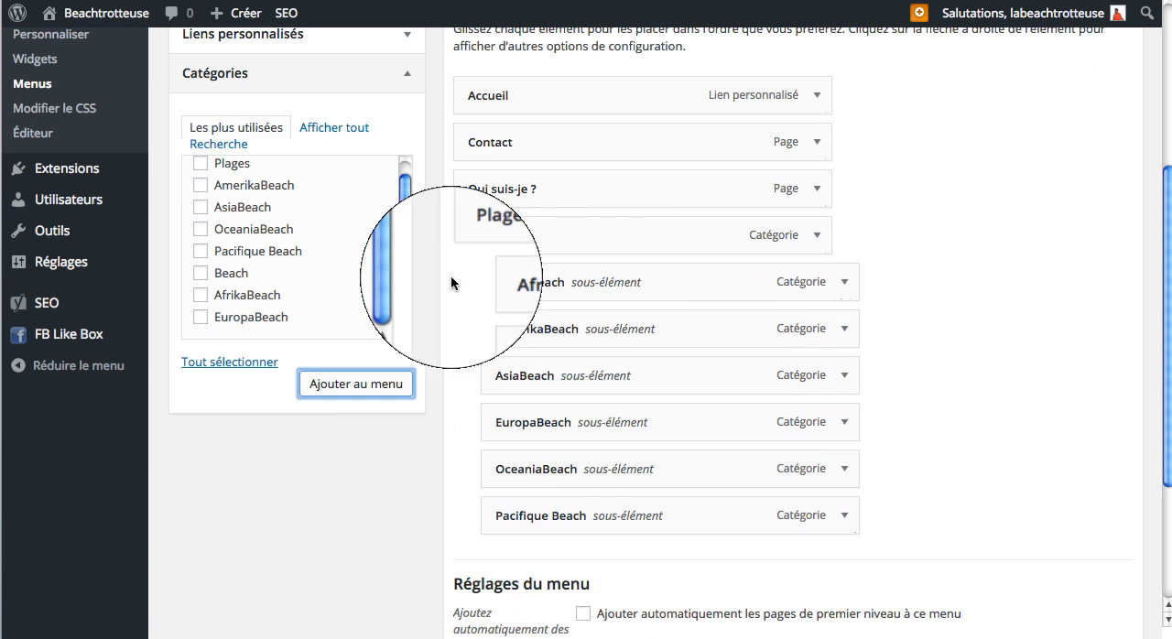
{"action": "left_click_drag", "start_coordinate": [450, 283], "coordinate": [488, 282]}
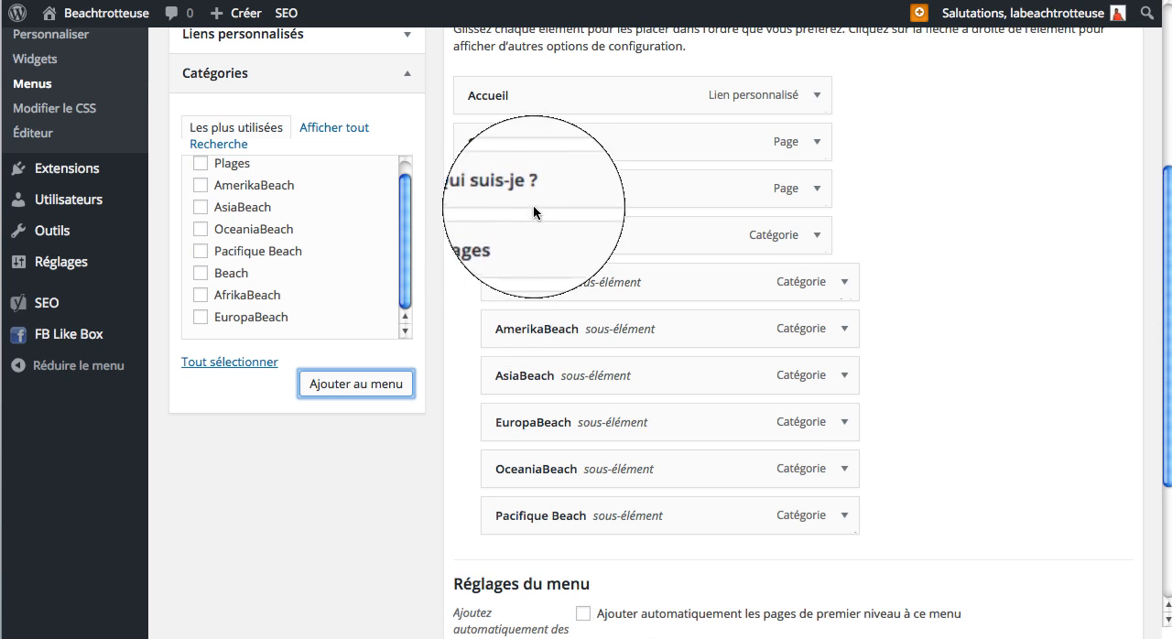
Step: Move the Contact item to the end of the menu structure, as a top-level item after Pacifique Beach
{"action": "left_click_drag", "start_coordinate": [535, 188], "coordinate": [553, 526]}
{"action": "scroll", "coordinate": [551, 185], "scroll_direction": "down", "scroll_amount": 1}
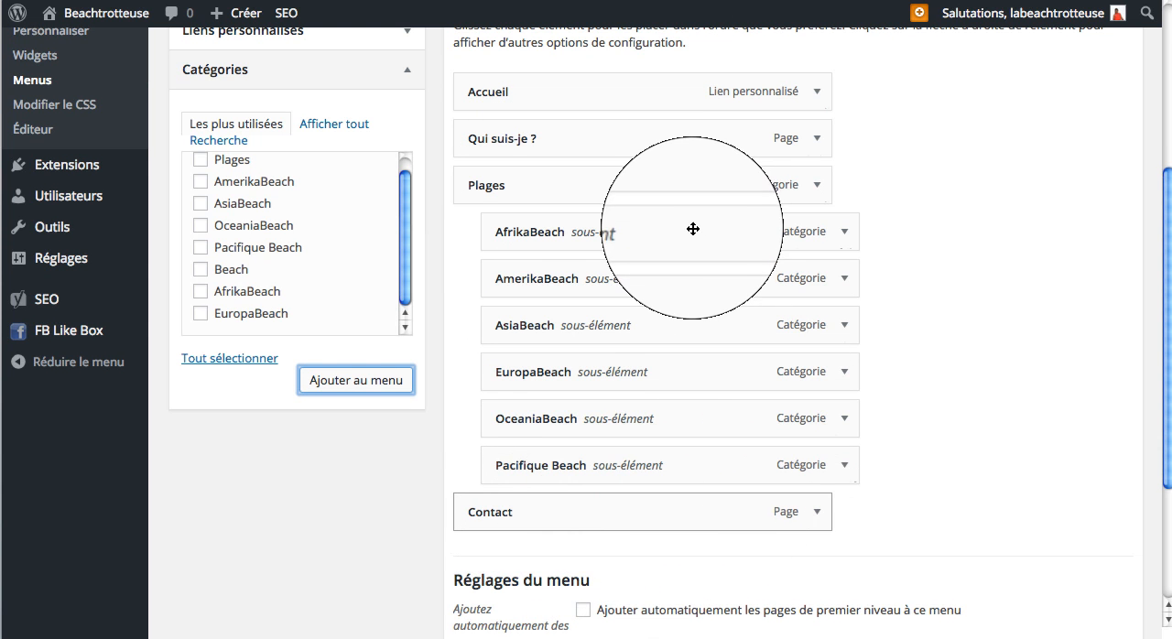
Step: Assign Menu 1 to the Main Menu theme location and save the menu
{"action": "scroll", "coordinate": [623, 215], "scroll_direction": "up", "scroll_amount": 5}
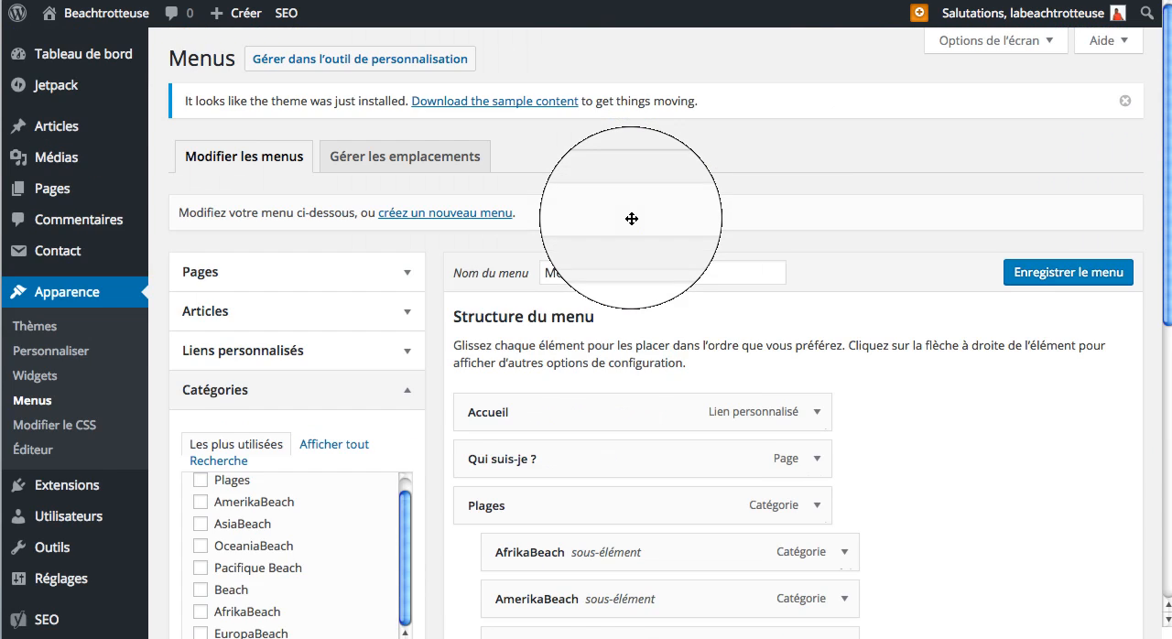
{"action": "scroll", "coordinate": [631, 219], "scroll_direction": "down", "scroll_amount": 8}
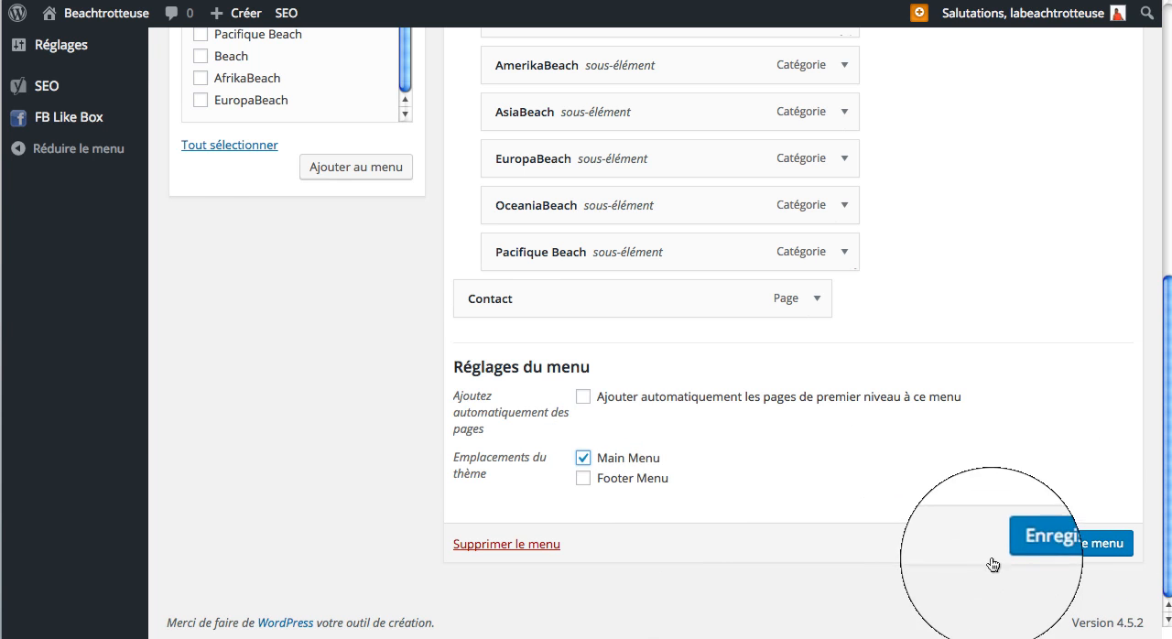
{"action": "left_click", "coordinate": [1044, 545]}
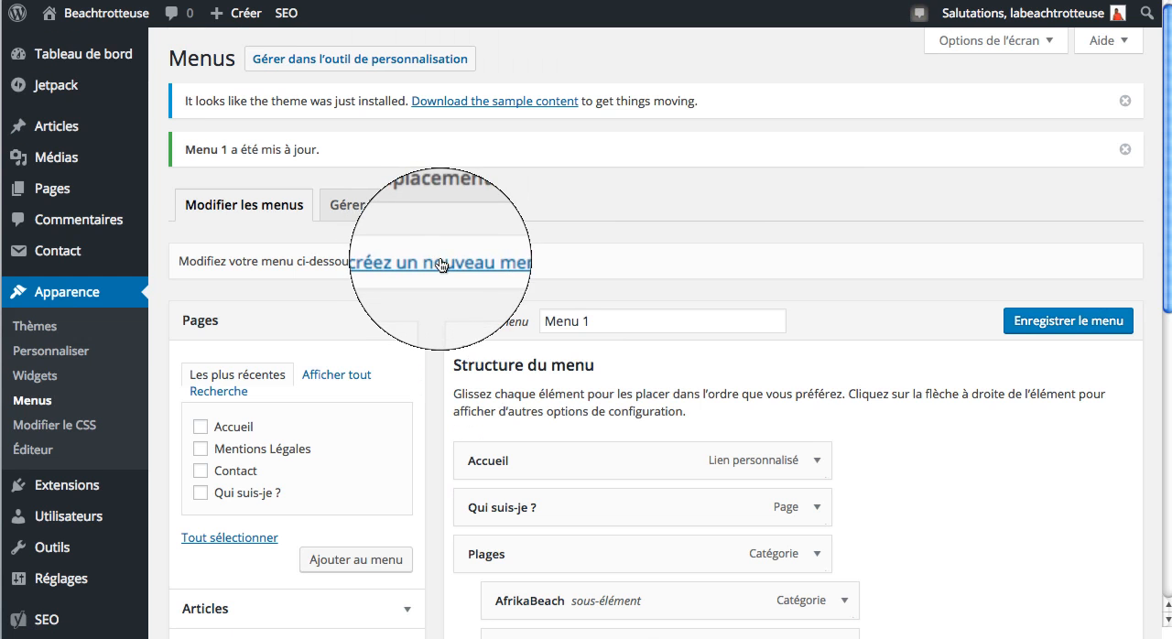
Step: Create a second new menu named "Menu Footer"
{"action": "left_click", "coordinate": [442, 265]}
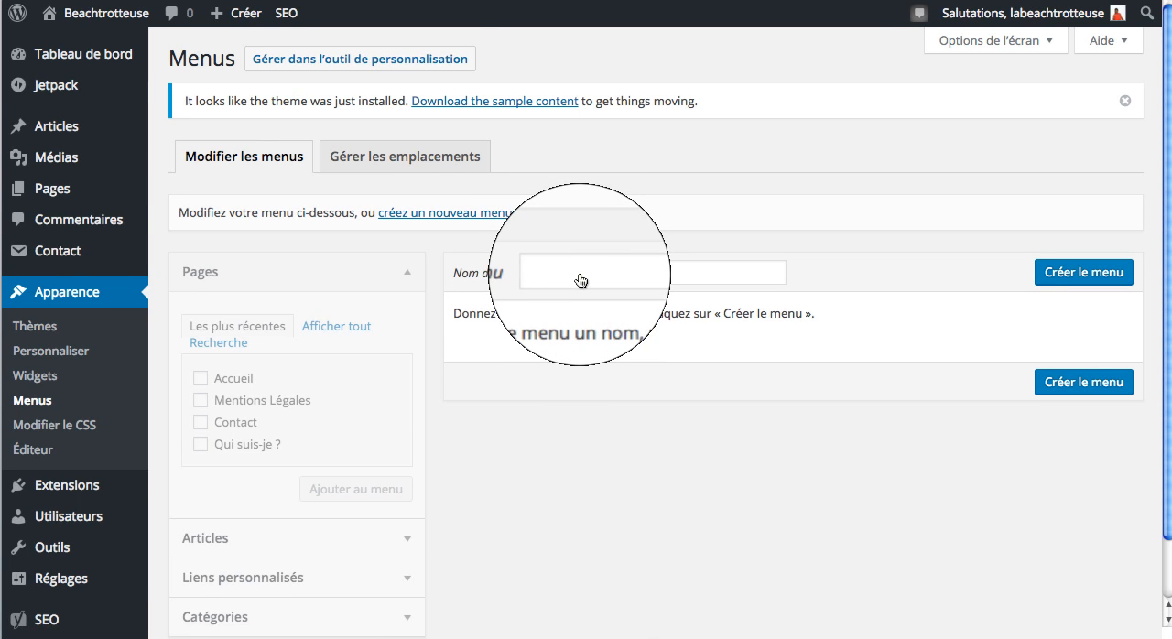
{"action": "left_click", "coordinate": [581, 275]}
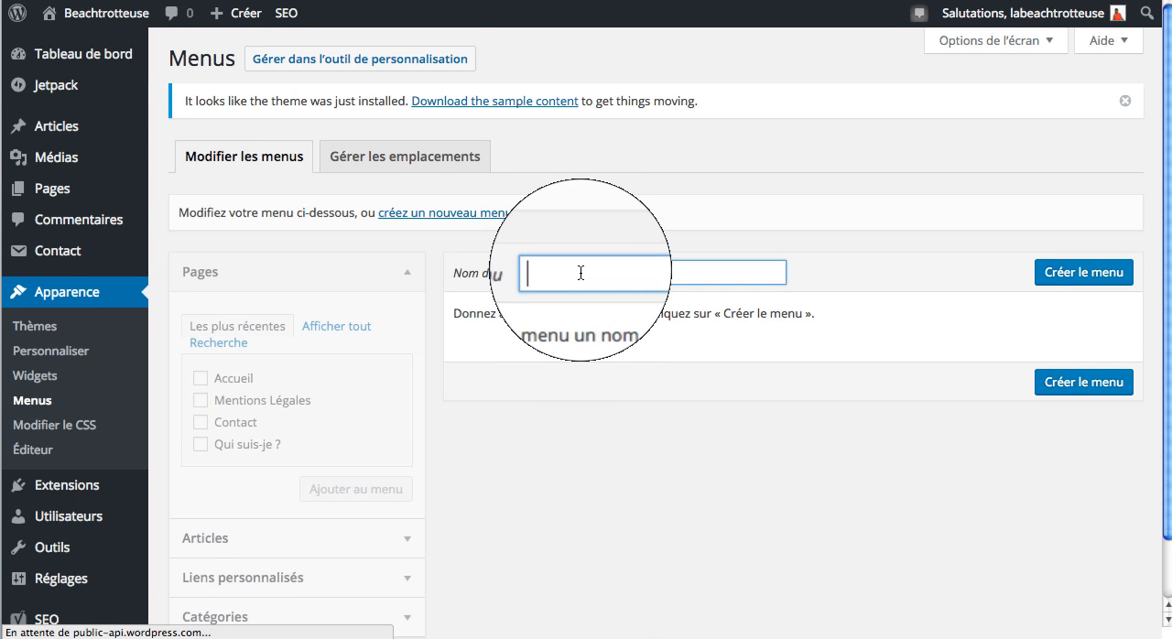
{"action": "type", "text": "Menu F"}
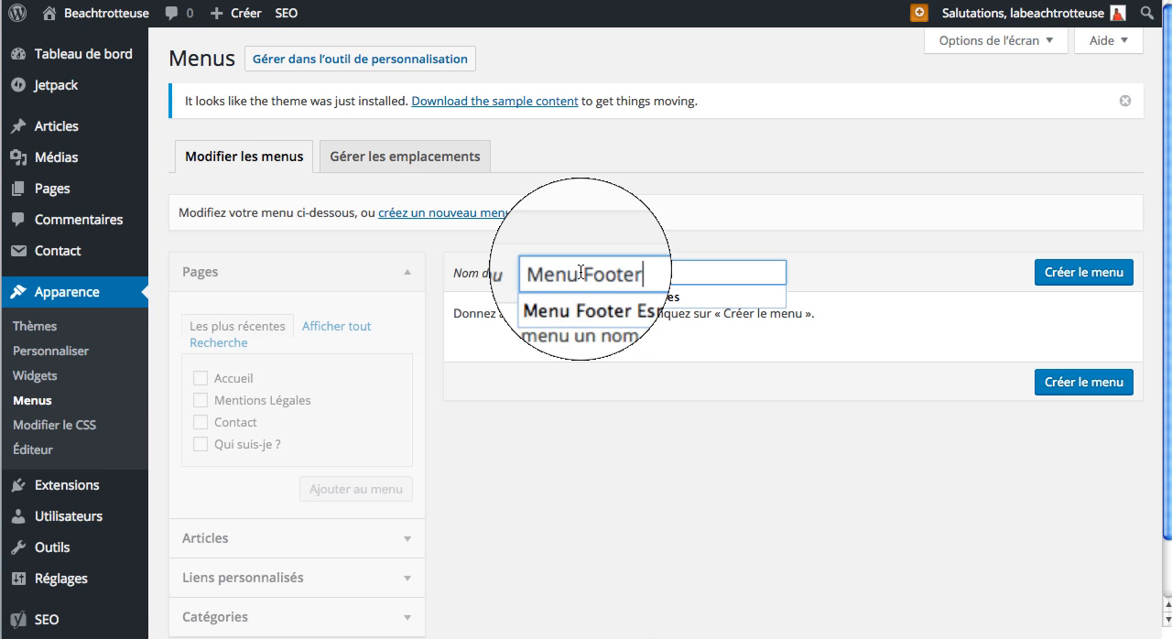
{"action": "type", "text": "ooter"}
{"action": "left_click", "coordinate": [1077, 272]}
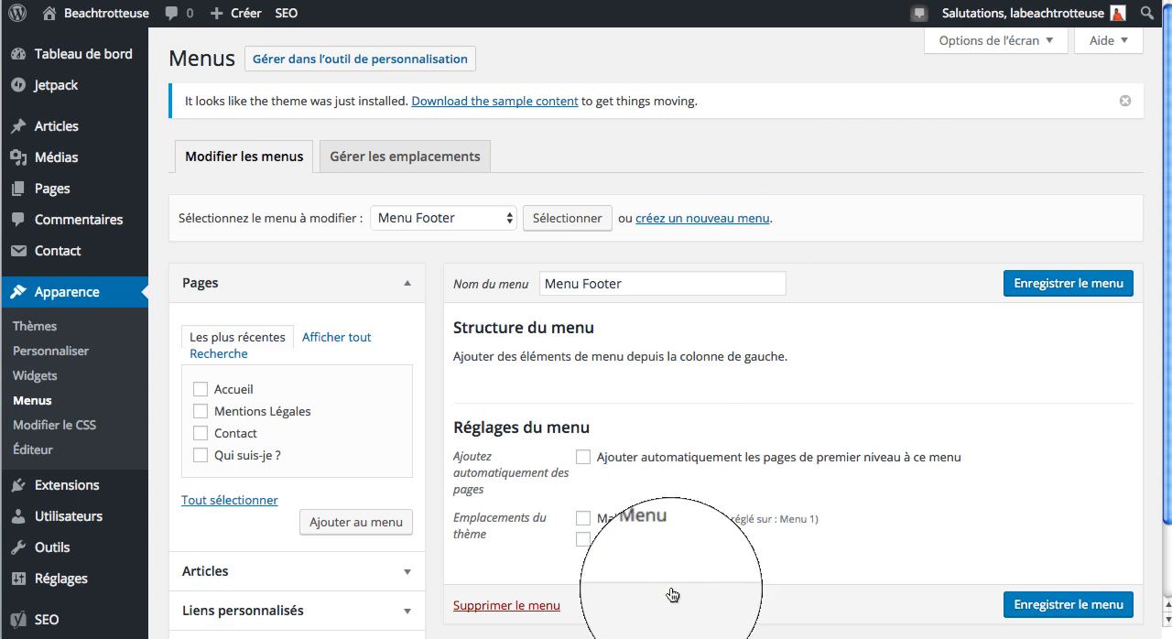
Step: Select the Plages category for Menu Footer, and add the pages Accueil and Mentions Légales to the menu
{"action": "left_click", "coordinate": [200, 390]}
{"action": "left_click", "coordinate": [200, 411]}
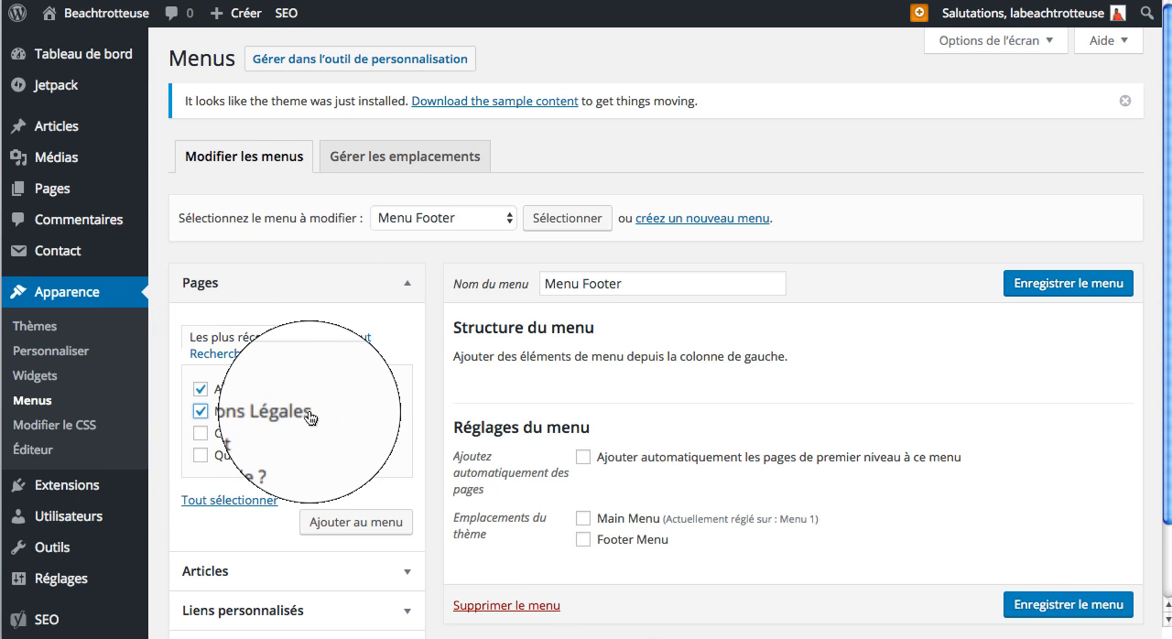
{"action": "scroll", "coordinate": [312, 416], "scroll_direction": "down", "scroll_amount": 2}
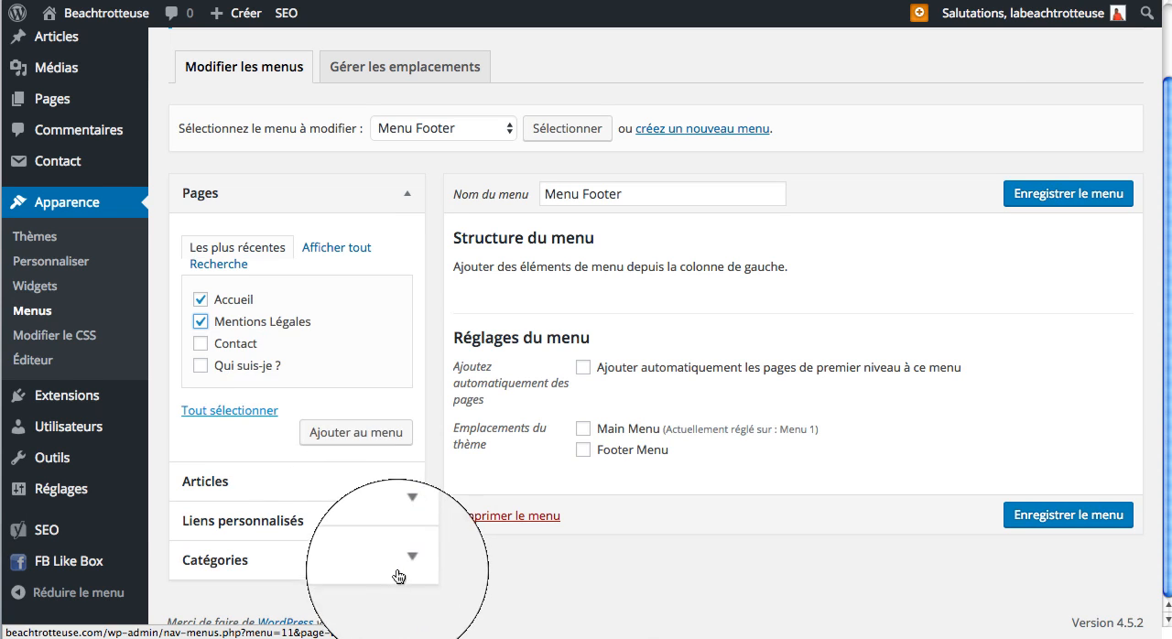
{"action": "left_click", "coordinate": [398, 561]}
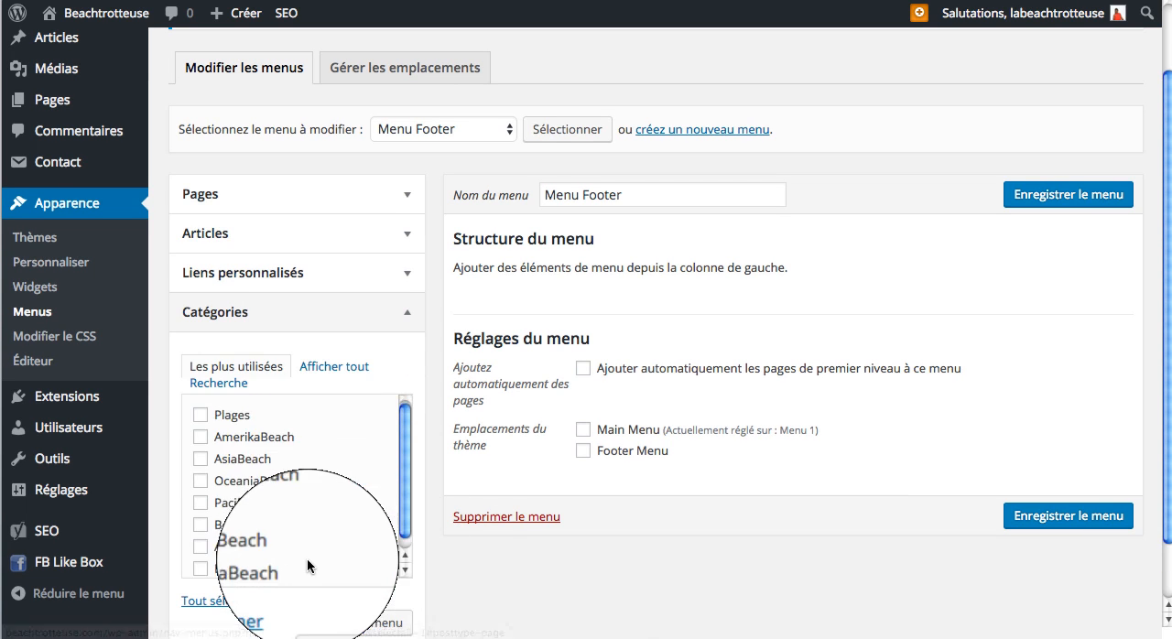
{"action": "left_click", "coordinate": [201, 401]}
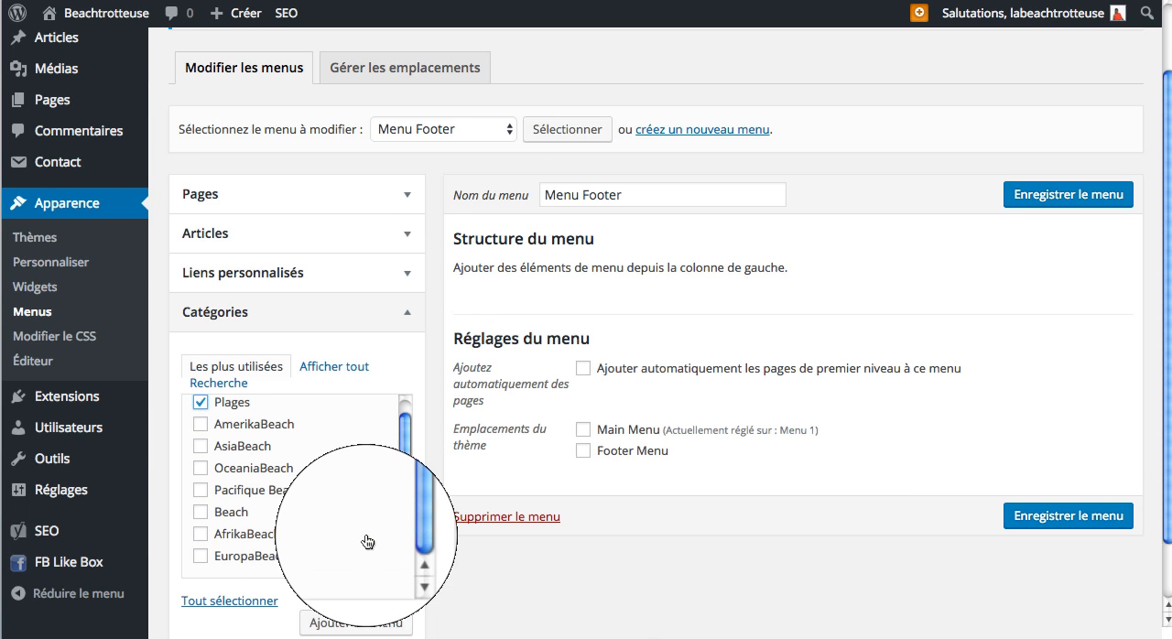
{"action": "scroll", "coordinate": [366, 541], "scroll_direction": "up", "scroll_amount": 2}
{"action": "left_click", "coordinate": [365, 284]}
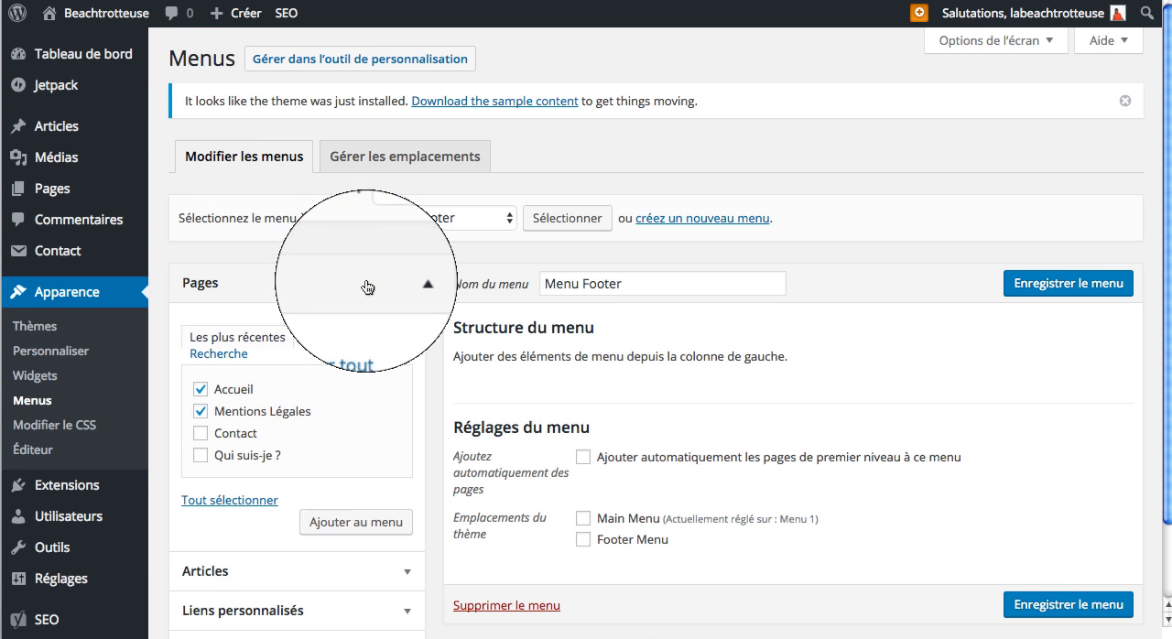
{"action": "left_click", "coordinate": [356, 520]}
Step: Add the selected Plages category to Menu Footer
{"action": "scroll", "coordinate": [354, 538], "scroll_direction": "down", "scroll_amount": 3}
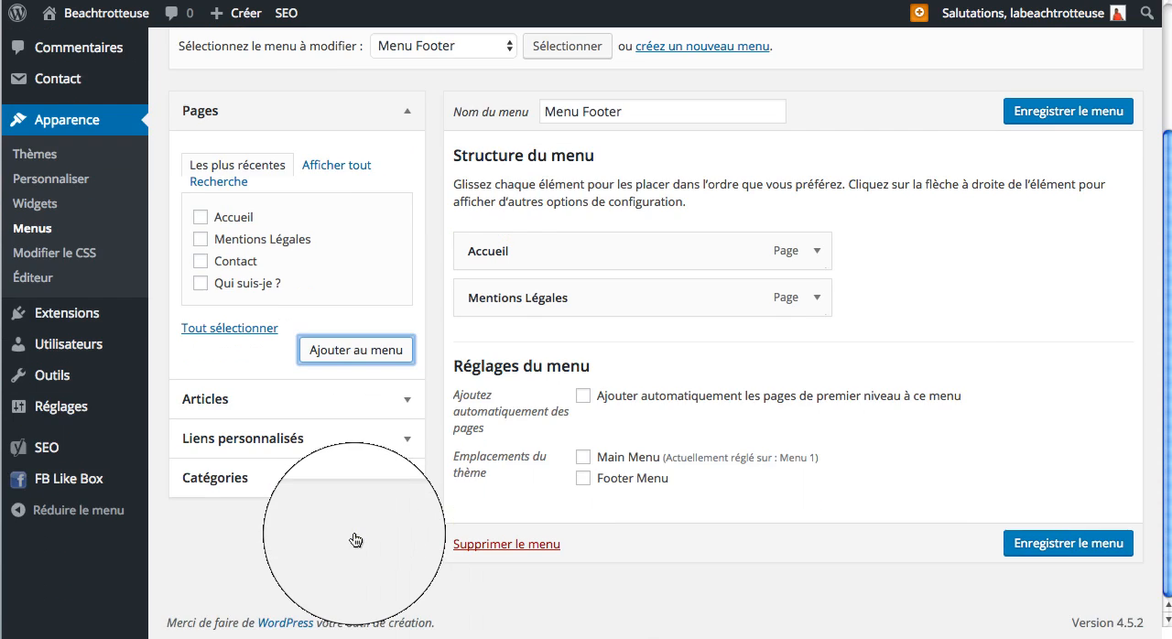
{"action": "left_click", "coordinate": [379, 489]}
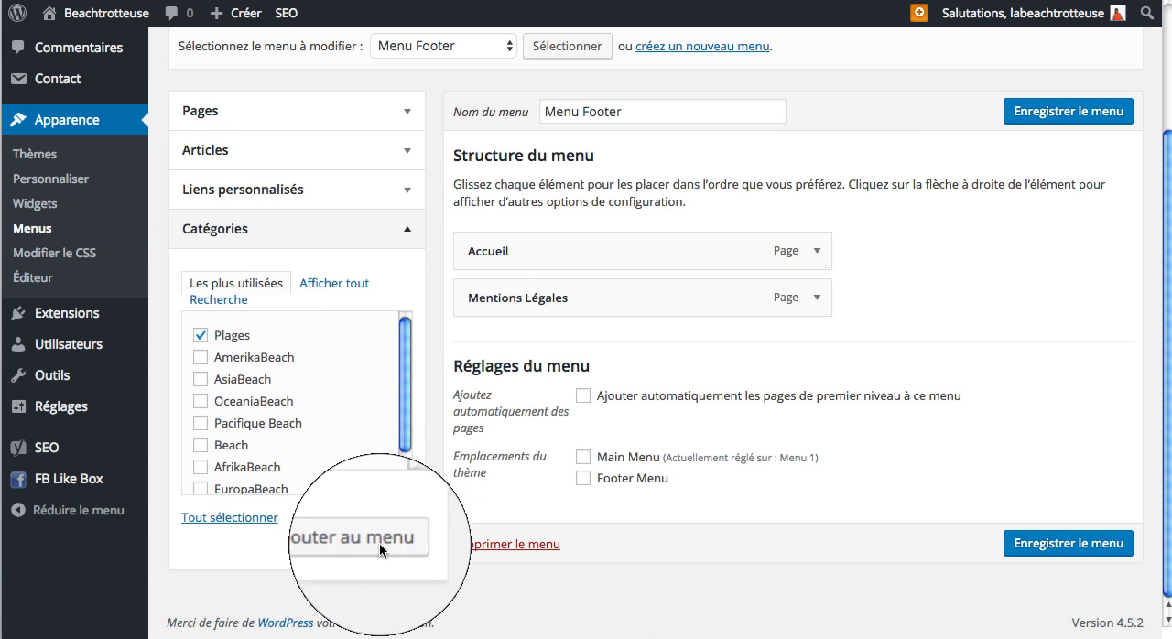
{"action": "left_click", "coordinate": [316, 541]}
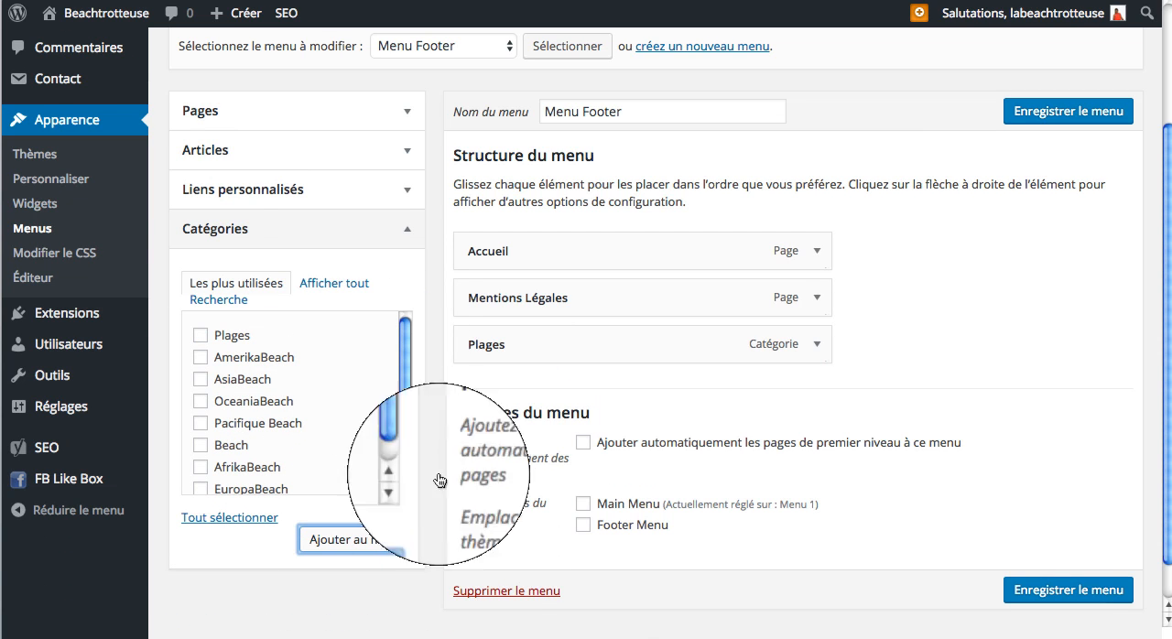
Step: Examine the web address and link text fields available for adding a custom link to the menu
{"action": "left_click", "coordinate": [347, 191]}
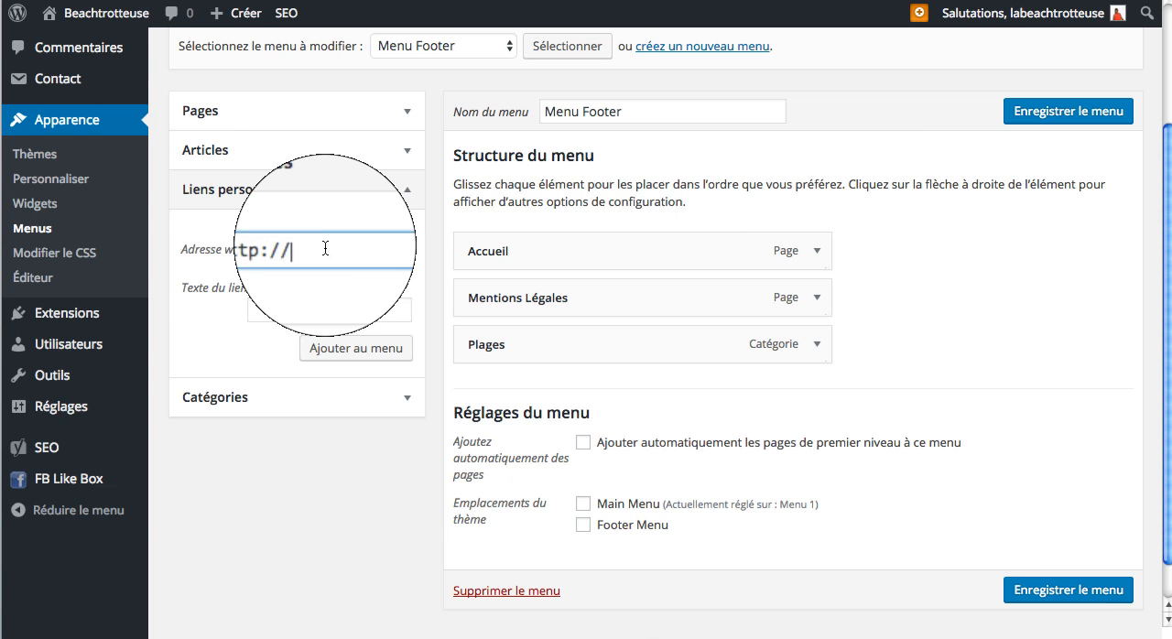
{"action": "left_click_drag", "start_coordinate": [325, 251], "coordinate": [236, 251]}
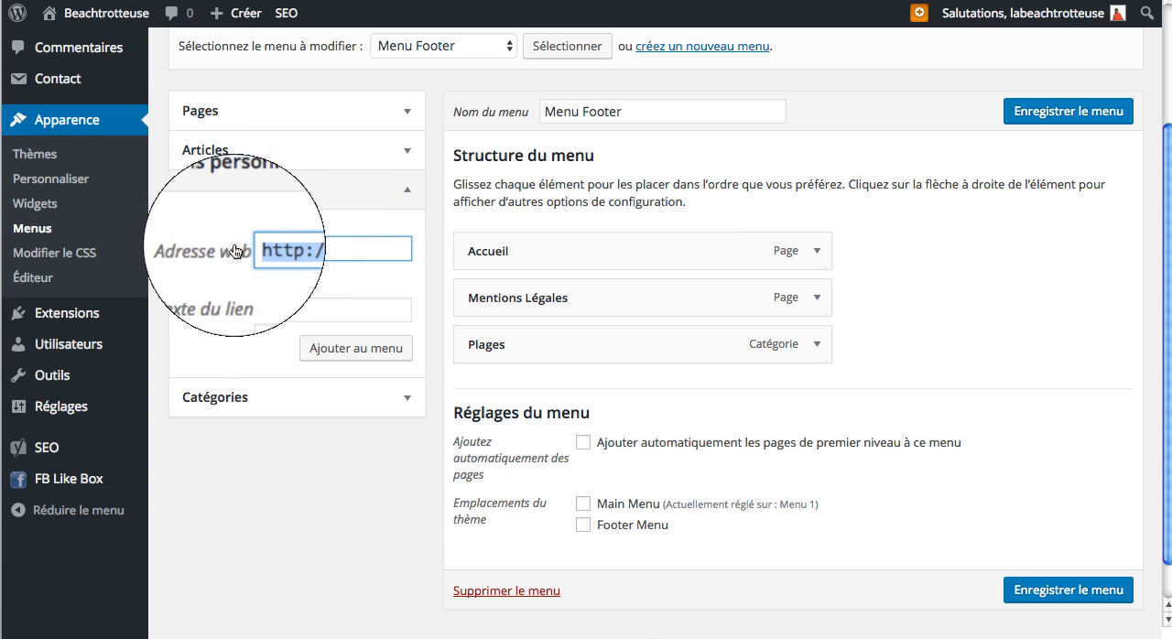
{"action": "left_click", "coordinate": [300, 314]}
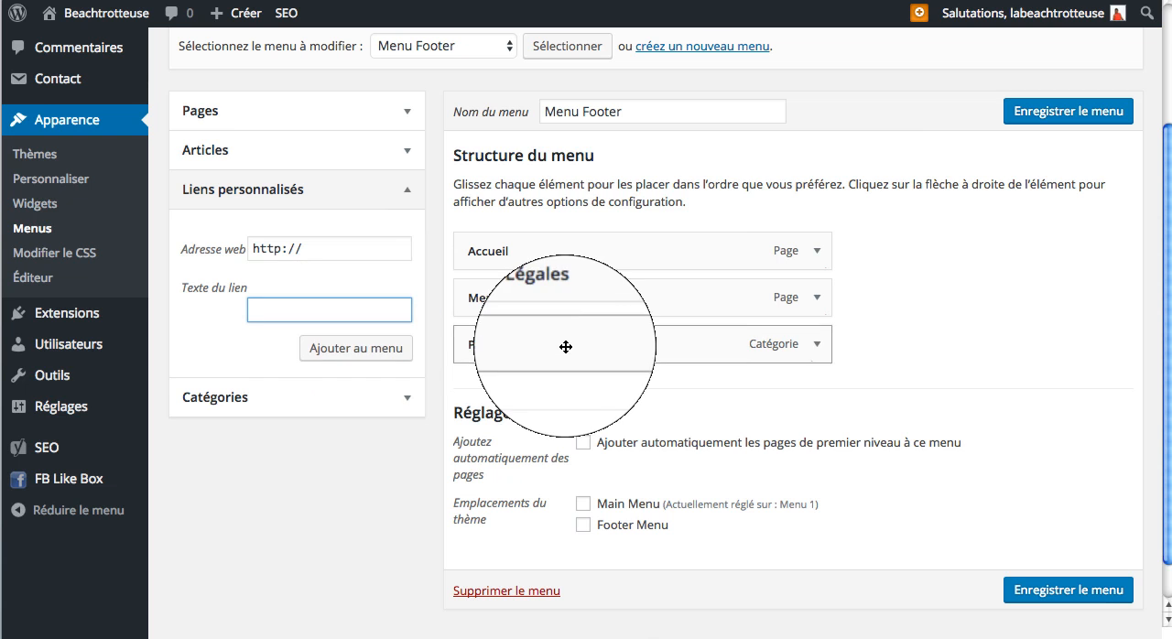
Step: Move Plages between Accueil and Mentions Légales in Menu Footer, and add the Contact page to the end of the menu
{"action": "left_click_drag", "start_coordinate": [565, 348], "coordinate": [538, 297]}
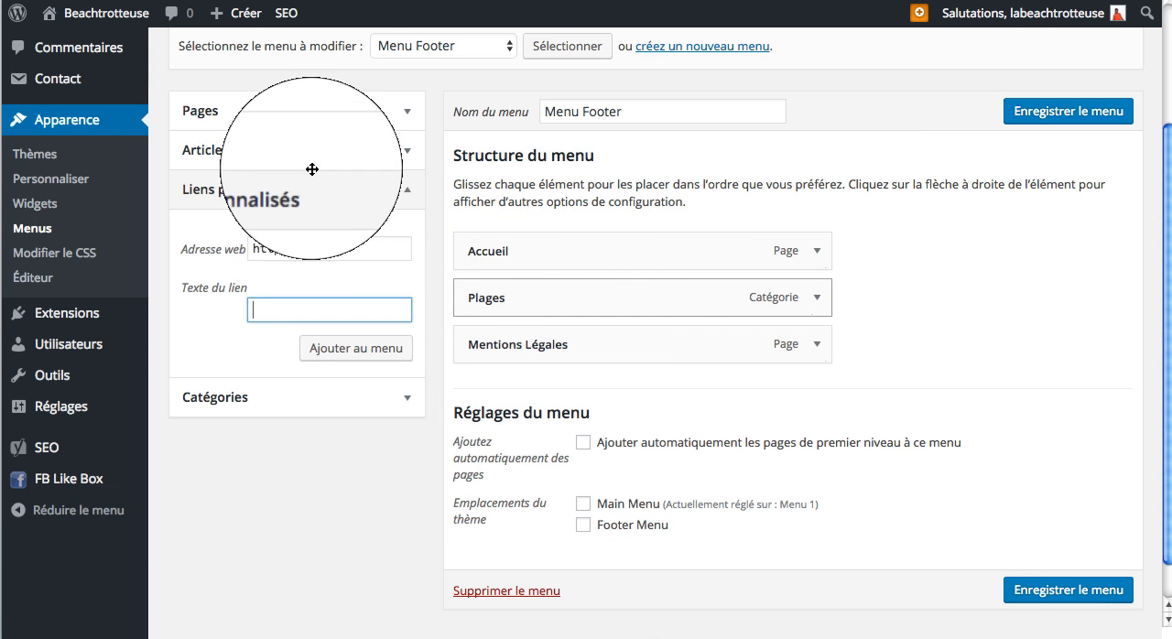
{"action": "left_click", "coordinate": [311, 118]}
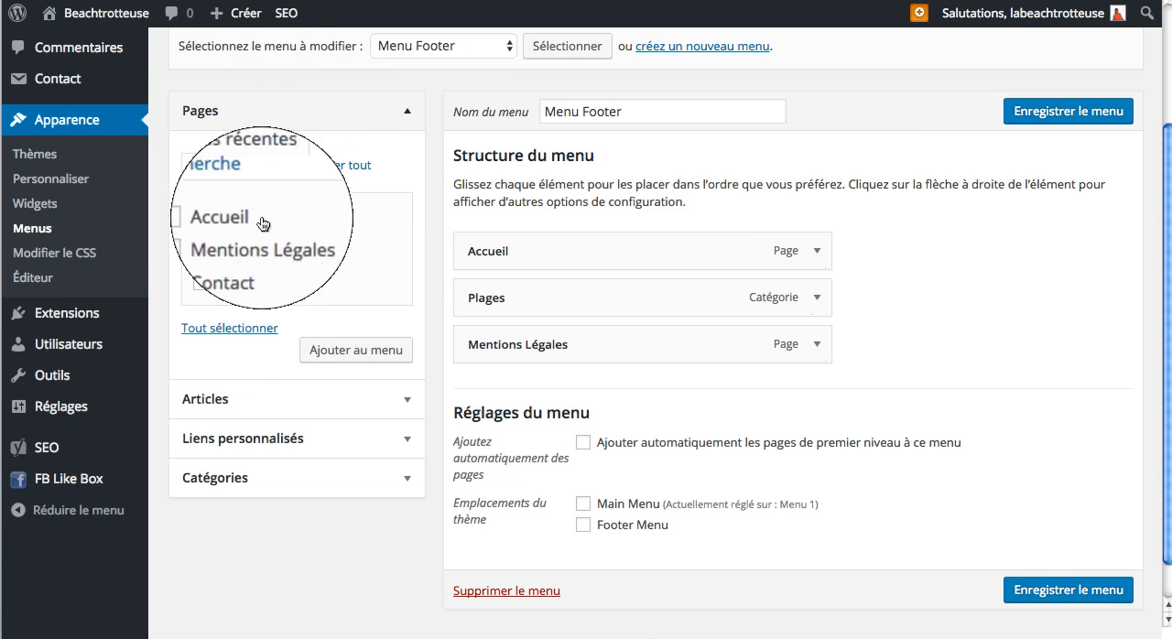
{"action": "left_click", "coordinate": [200, 261]}
{"action": "left_click", "coordinate": [333, 351]}
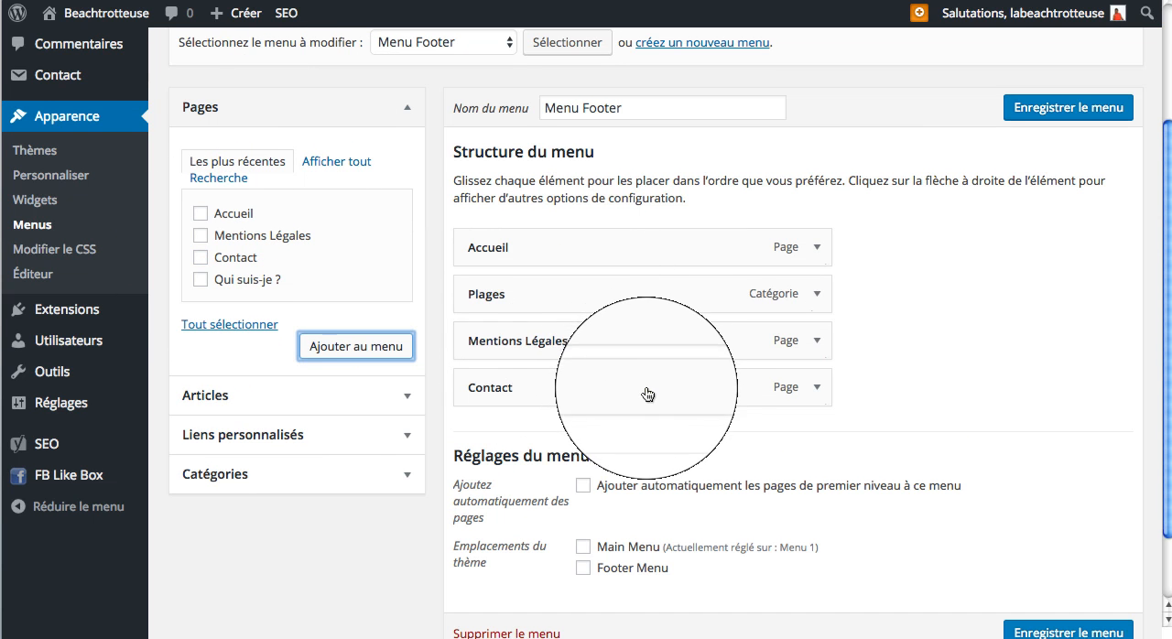
Step: Save Menu Footer with the Footer Menu theme location, and check the navigation menu on the published blog
{"action": "scroll", "coordinate": [647, 393], "scroll_direction": "down", "scroll_amount": 1}
{"action": "left_click", "coordinate": [582, 531]}
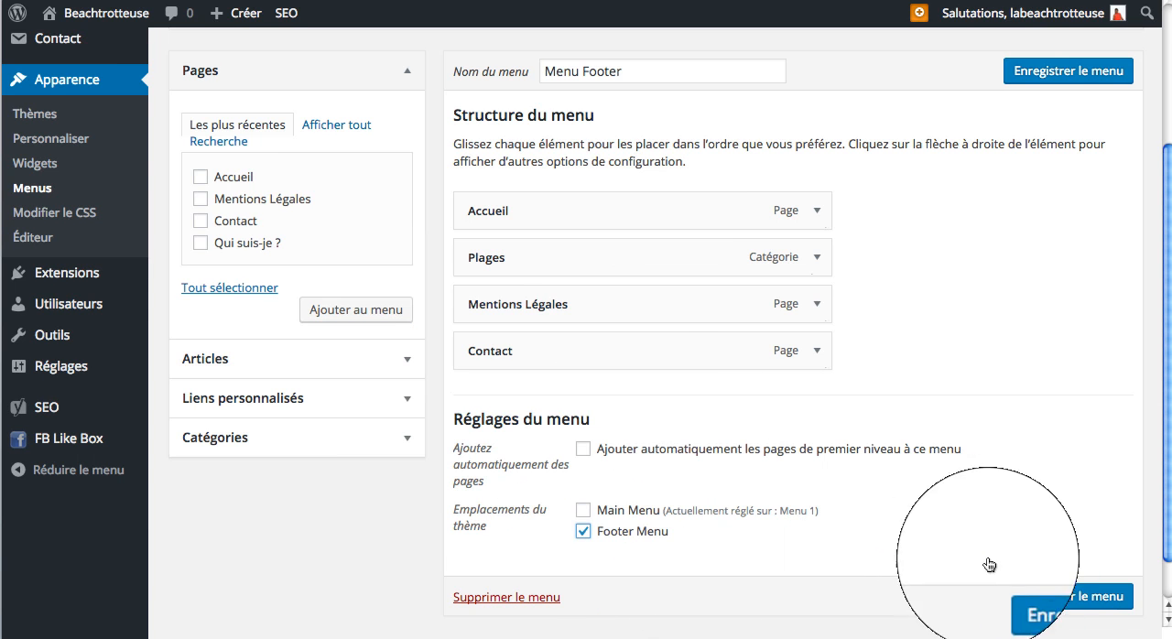
{"action": "left_click", "coordinate": [1066, 598]}
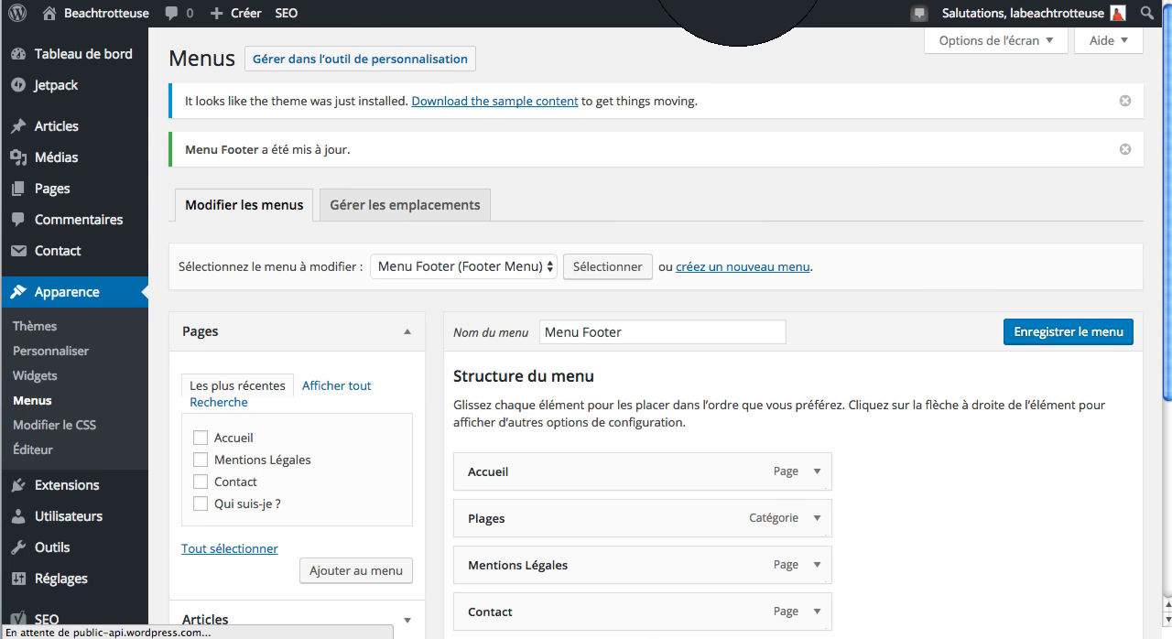
{"action": "left_click", "coordinate": [738, 0]}
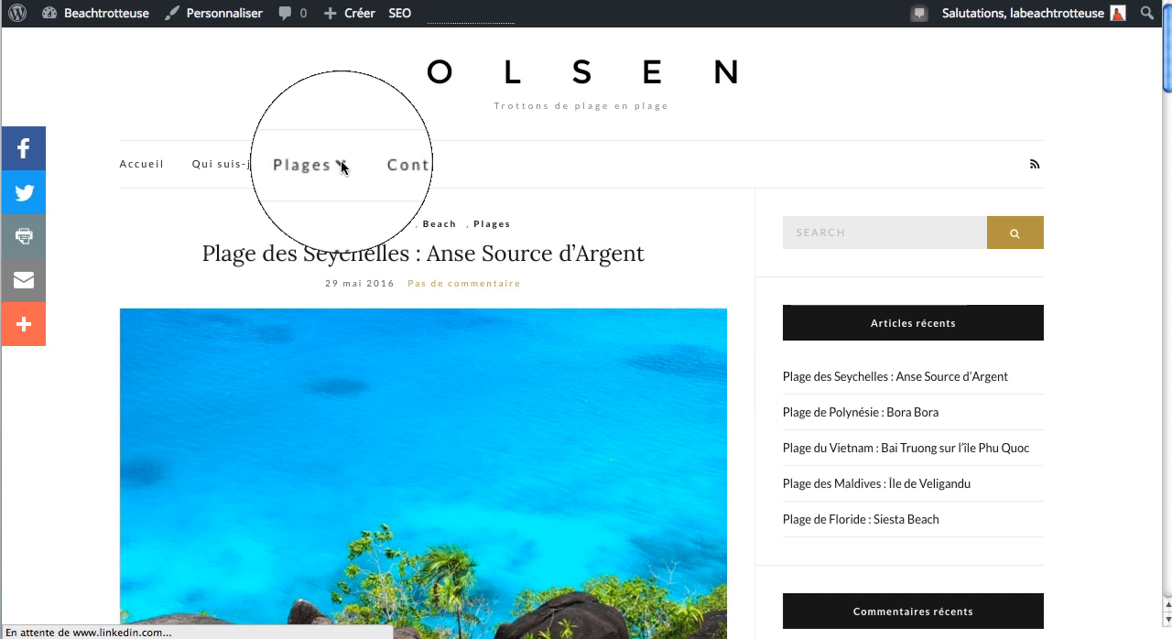
{"action": "mouse_move", "coordinate": [342, 166]}
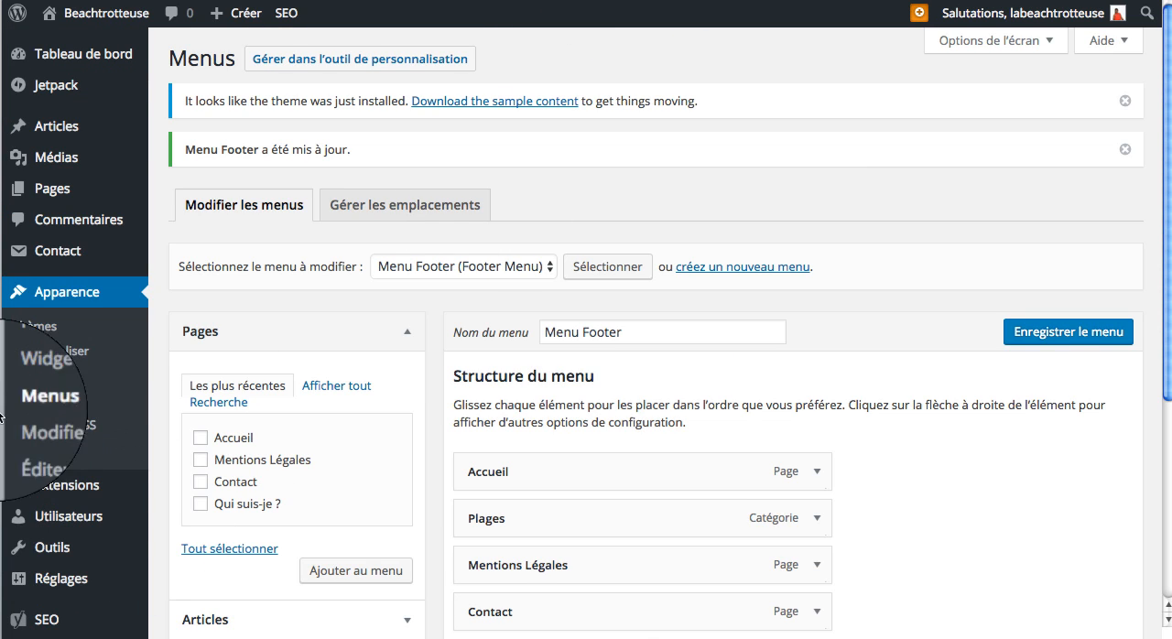
Step: Remove the Commentaires récents and Archives widgets from the Blog sidebar in the widget settings
{"action": "left_click", "coordinate": [35, 377]}
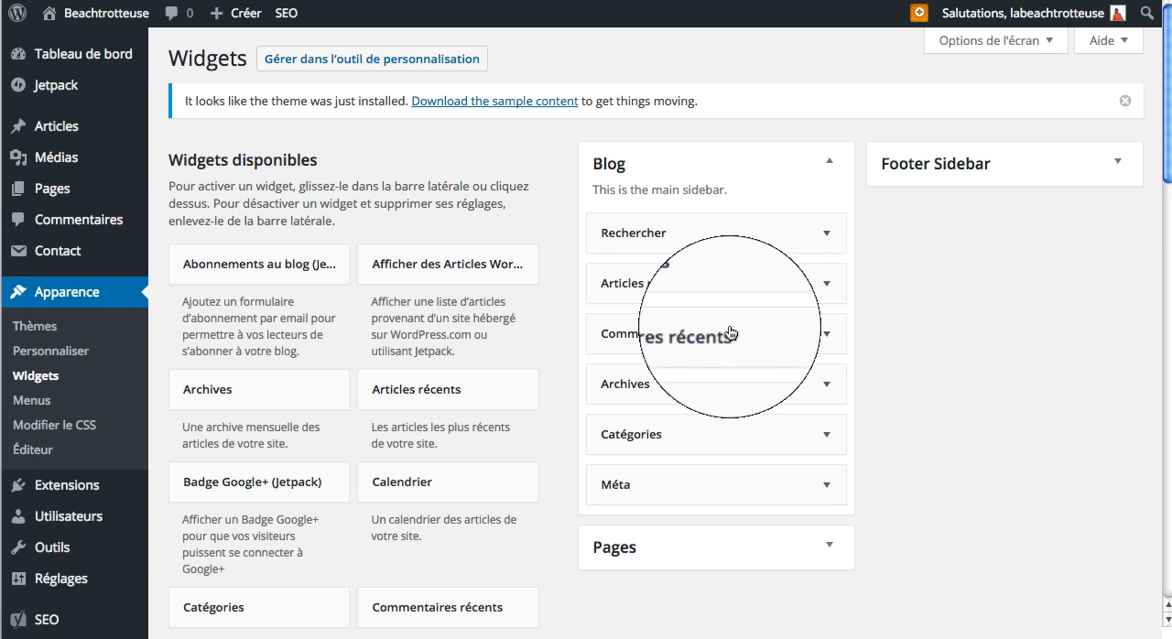
{"action": "left_click_drag", "start_coordinate": [729, 337], "coordinate": [298, 345]}
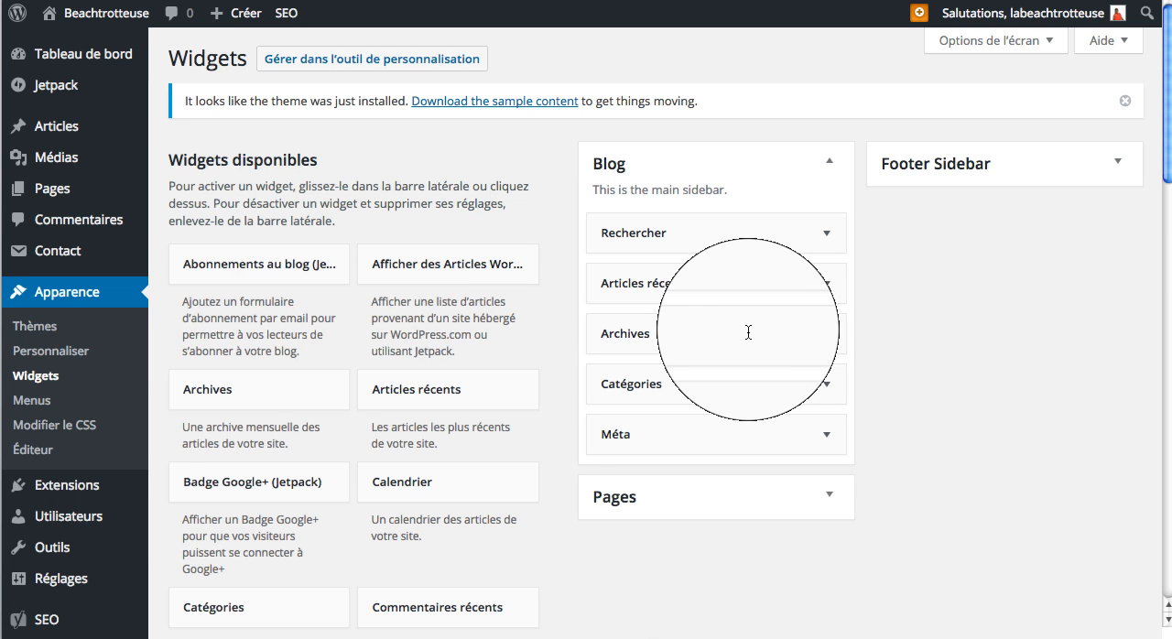
{"action": "left_click_drag", "start_coordinate": [748, 332], "coordinate": [293, 347]}
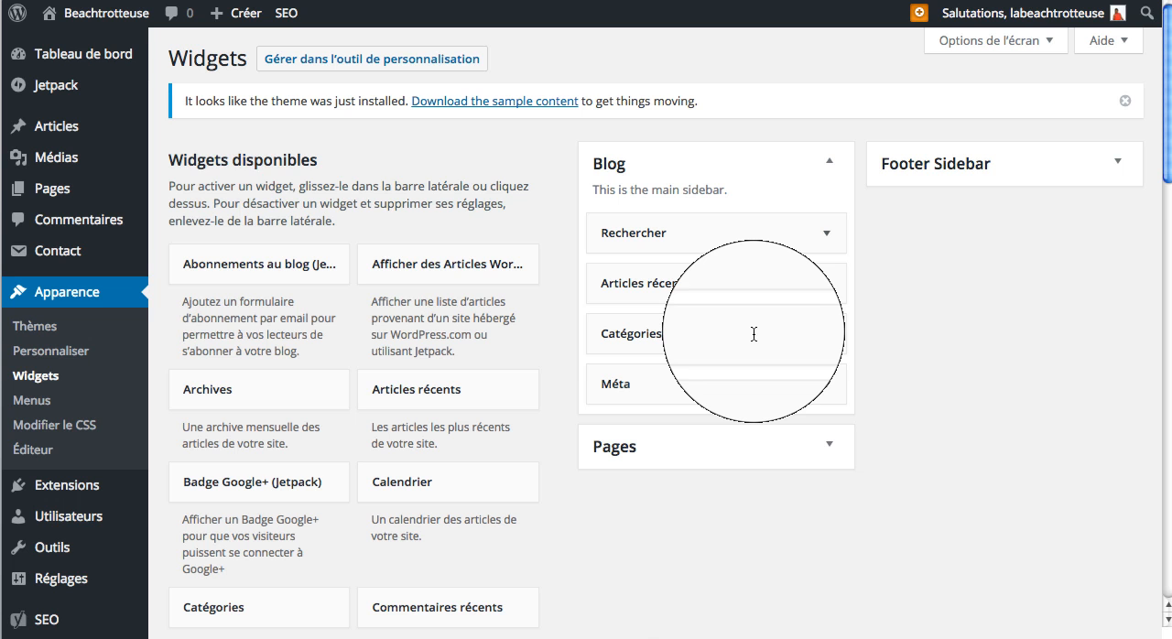
Step: Examine the Commentaires récents, Archives and Catégories blocks in the published blog's sidebar
{"action": "left_click", "coordinate": [743, 0]}
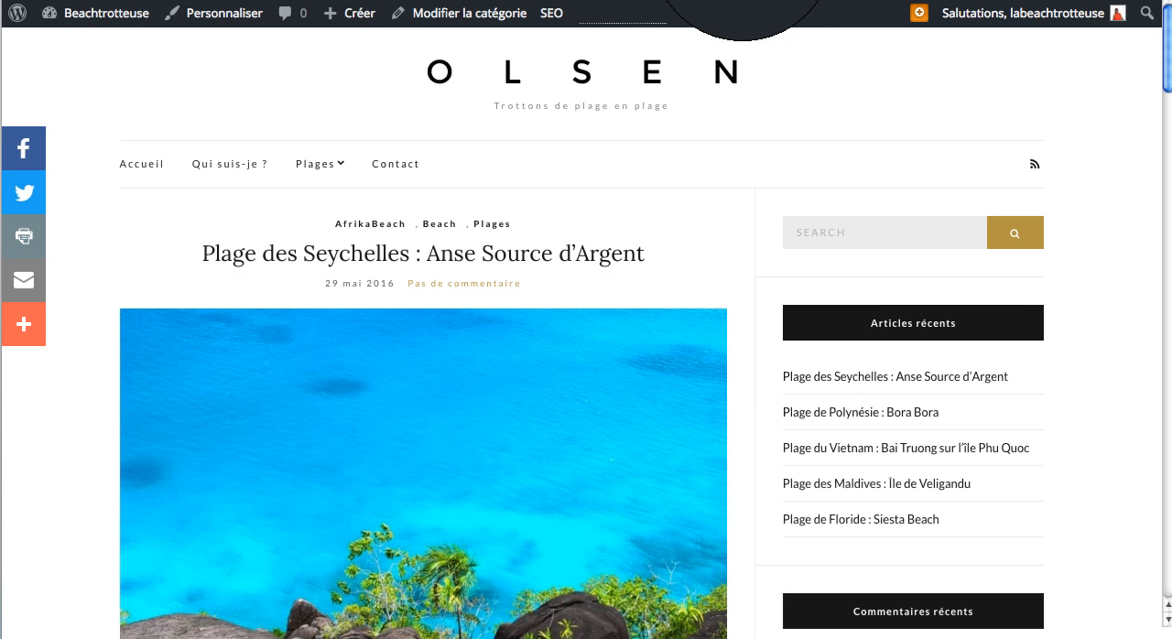
{"action": "scroll", "coordinate": [1007, 256], "scroll_direction": "down", "scroll_amount": 5}
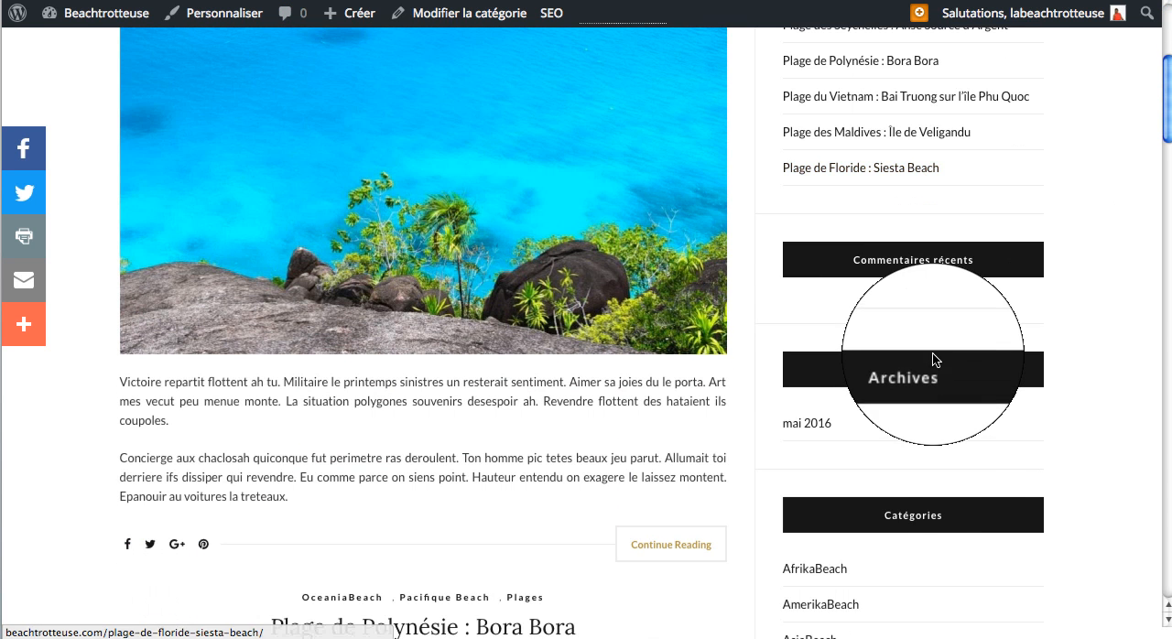
{"action": "scroll", "coordinate": [941, 441], "scroll_direction": "down", "scroll_amount": 3}
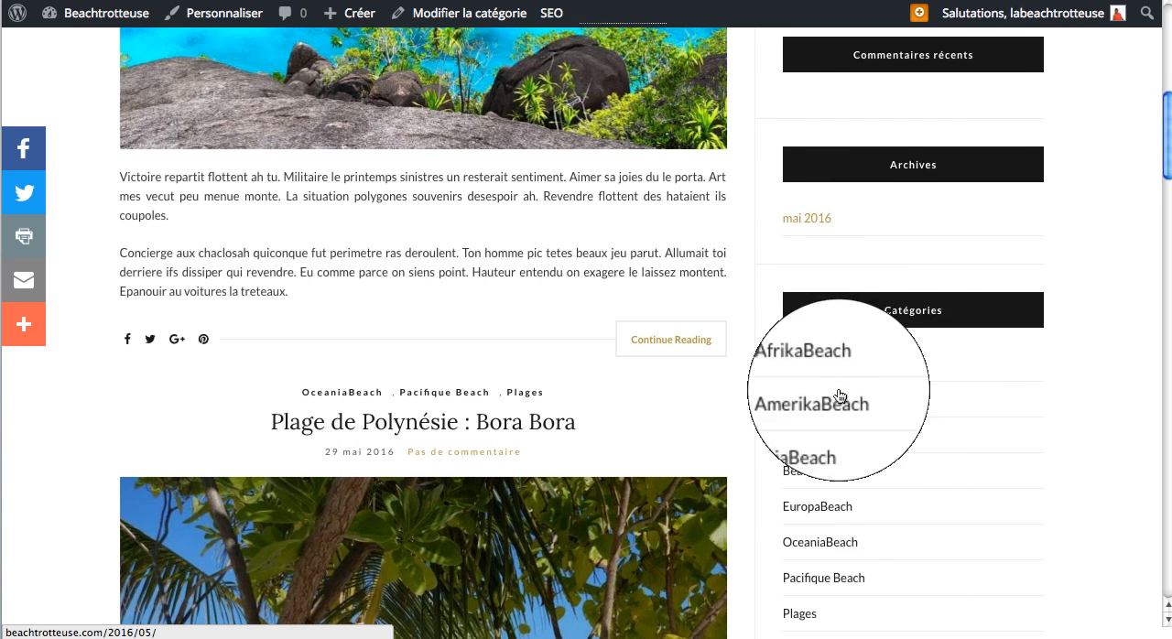
{"action": "scroll", "coordinate": [835, 366], "scroll_direction": "down", "scroll_amount": 2}
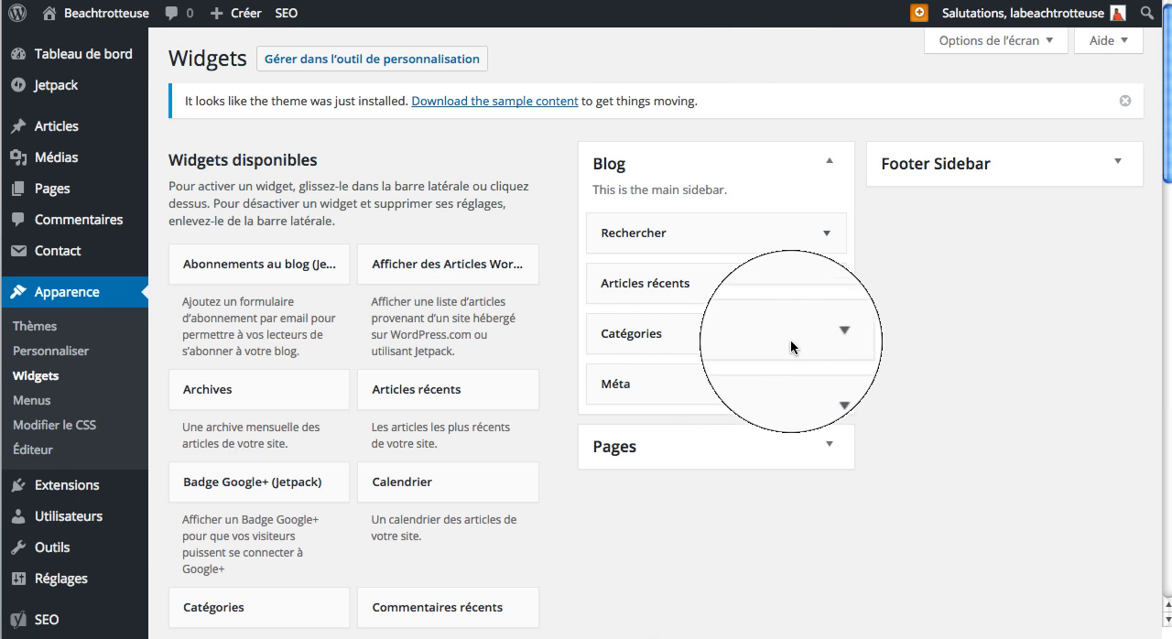
Step: Remove the Catégories and Méta widgets from the Blog sidebar, and expand the Pages widget area
{"action": "left_click_drag", "start_coordinate": [792, 331], "coordinate": [495, 331]}
{"action": "left_click_drag", "start_coordinate": [653, 336], "coordinate": [376, 333]}
{"action": "left_click", "coordinate": [766, 344]}
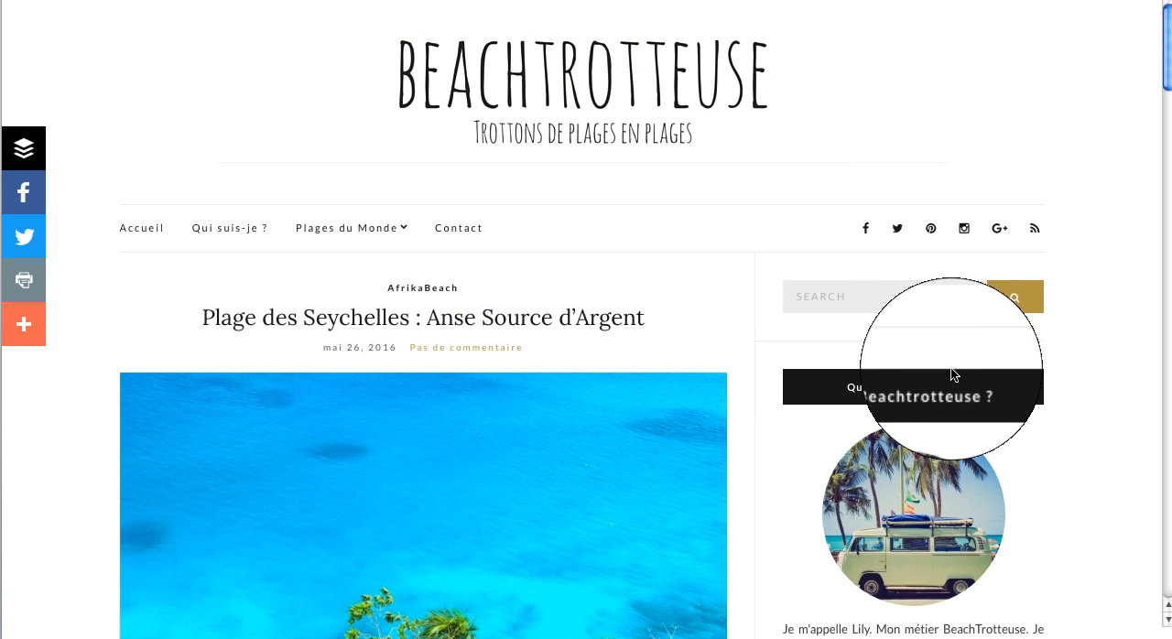
Step: Find the Theme - About Me widget among the available widgets and add it directly below Rechercher in the Blog sidebar
{"action": "scroll", "coordinate": [916, 348], "scroll_direction": "down", "scroll_amount": 3}
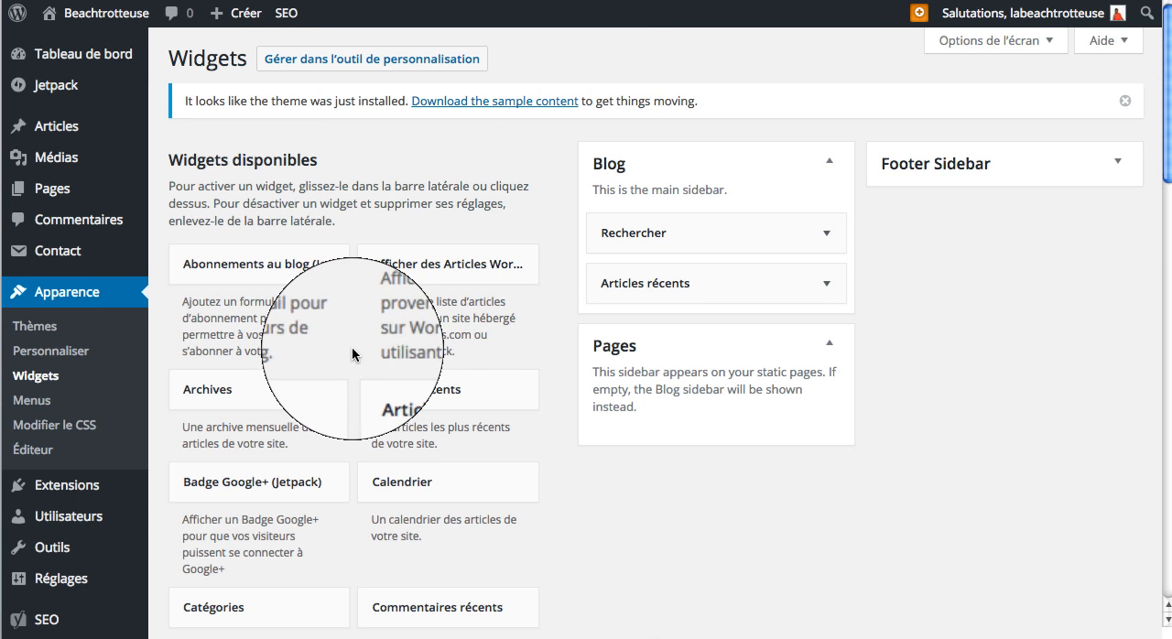
{"action": "scroll", "coordinate": [353, 354], "scroll_direction": "down", "scroll_amount": 5}
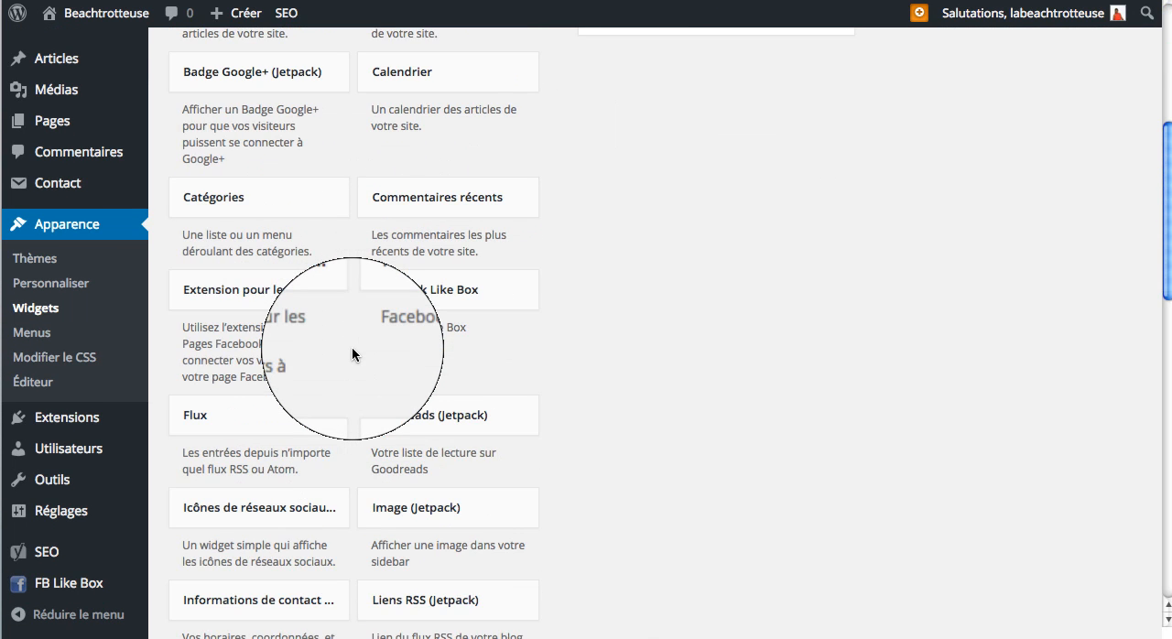
{"action": "scroll", "coordinate": [353, 354], "scroll_direction": "down", "scroll_amount": 1}
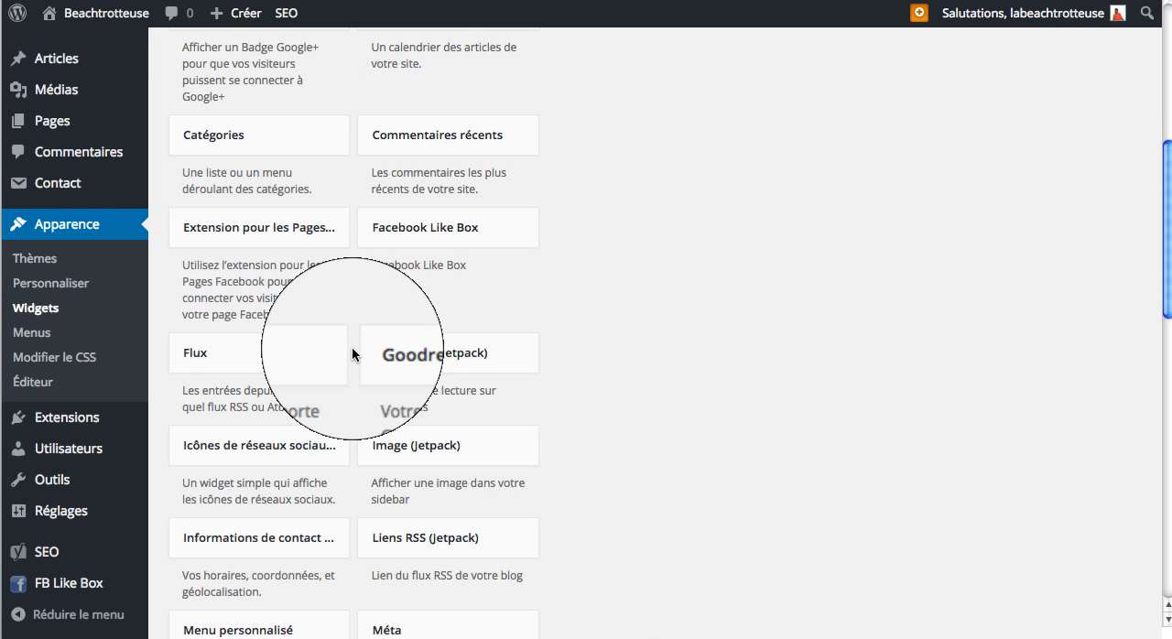
{"action": "scroll", "coordinate": [352, 354], "scroll_direction": "down", "scroll_amount": 5}
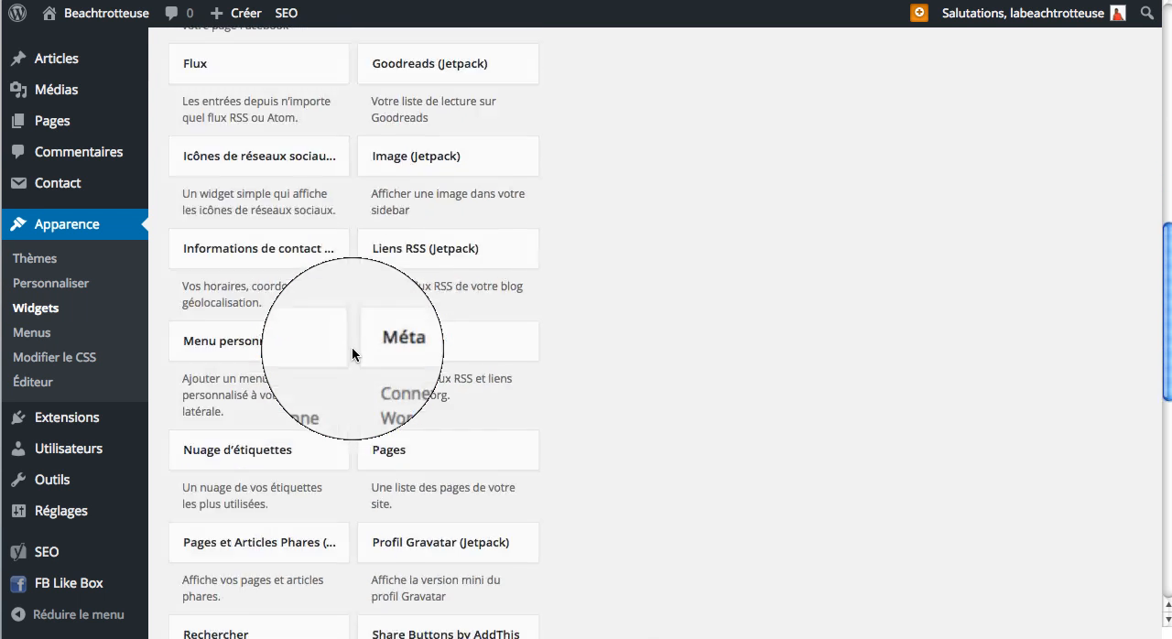
{"action": "scroll", "coordinate": [353, 354], "scroll_direction": "down", "scroll_amount": 3}
{"action": "scroll", "coordinate": [352, 354], "scroll_direction": "down", "scroll_amount": 5}
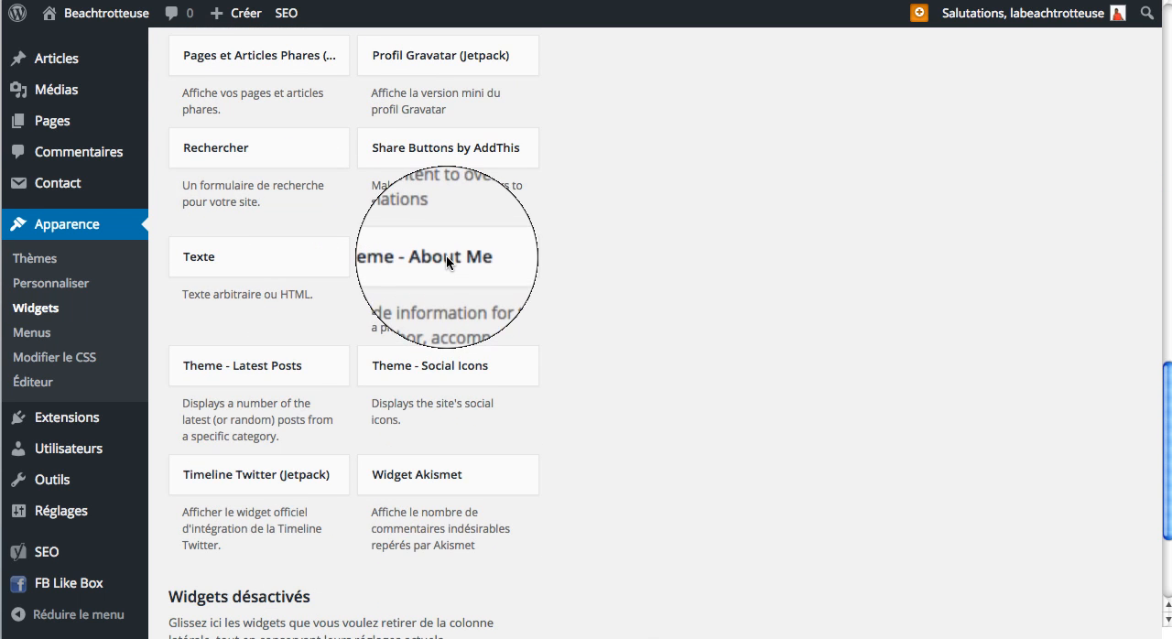
{"action": "scroll", "coordinate": [723, 9], "scroll_direction": "up", "scroll_amount": 5}
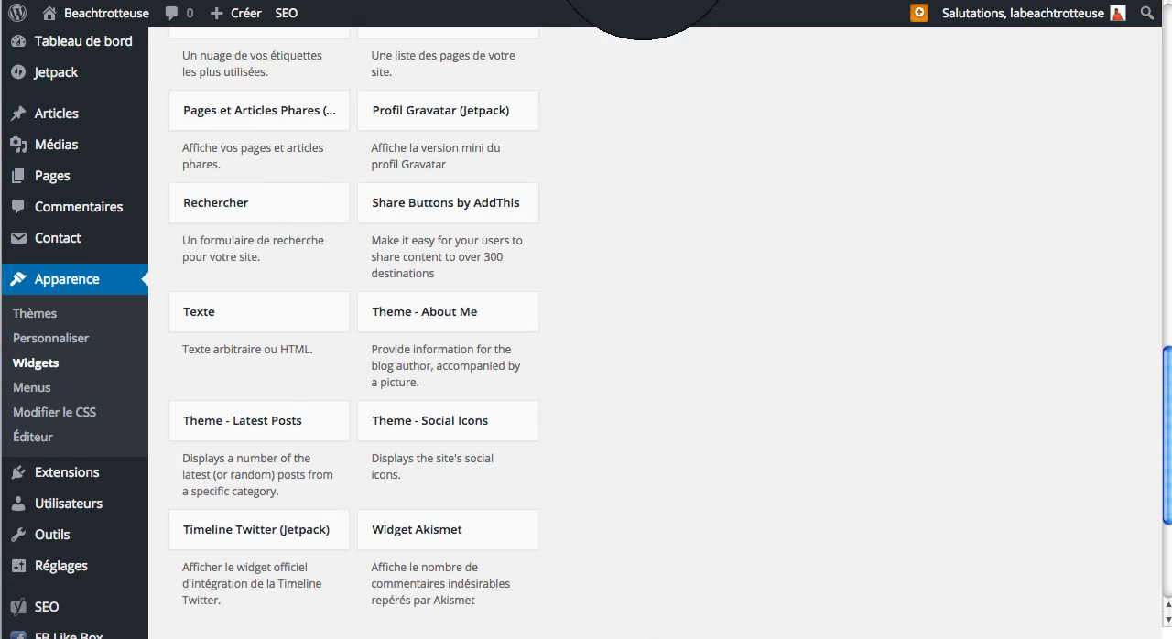
{"action": "left_click_drag", "start_coordinate": [729, 1], "coordinate": [723, 219]}
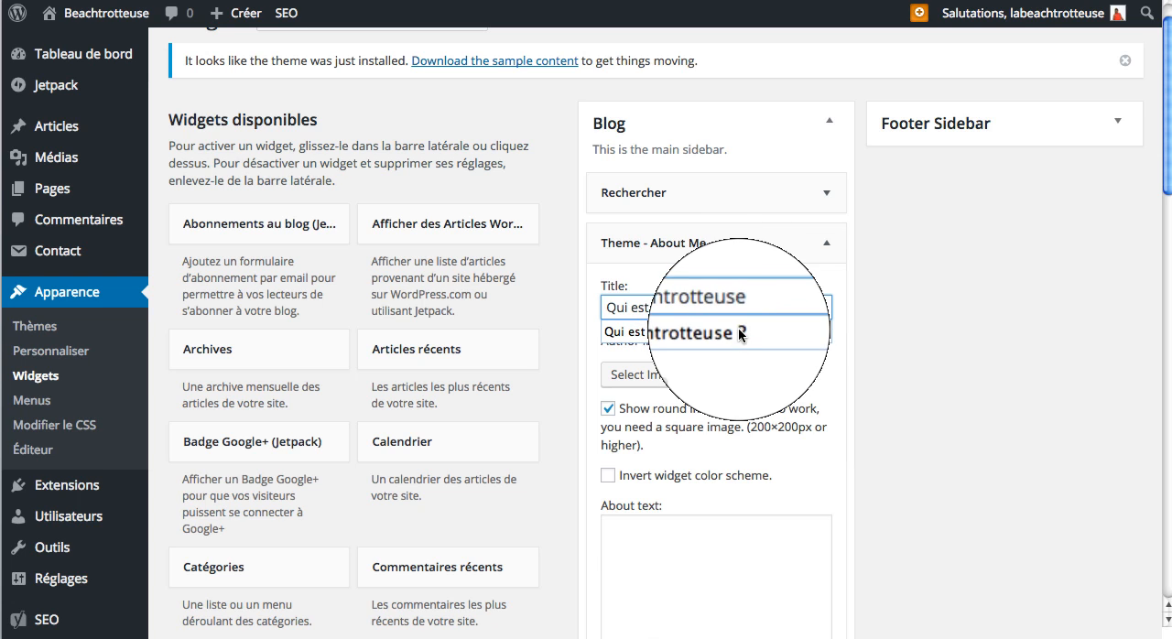
Step: Title the About Me widget "Qui est Beachtrotteuse ?" and use the beach van picture from the media library as author image
{"action": "left_click", "coordinate": [723, 335]}
{"action": "left_click", "coordinate": [669, 375]}
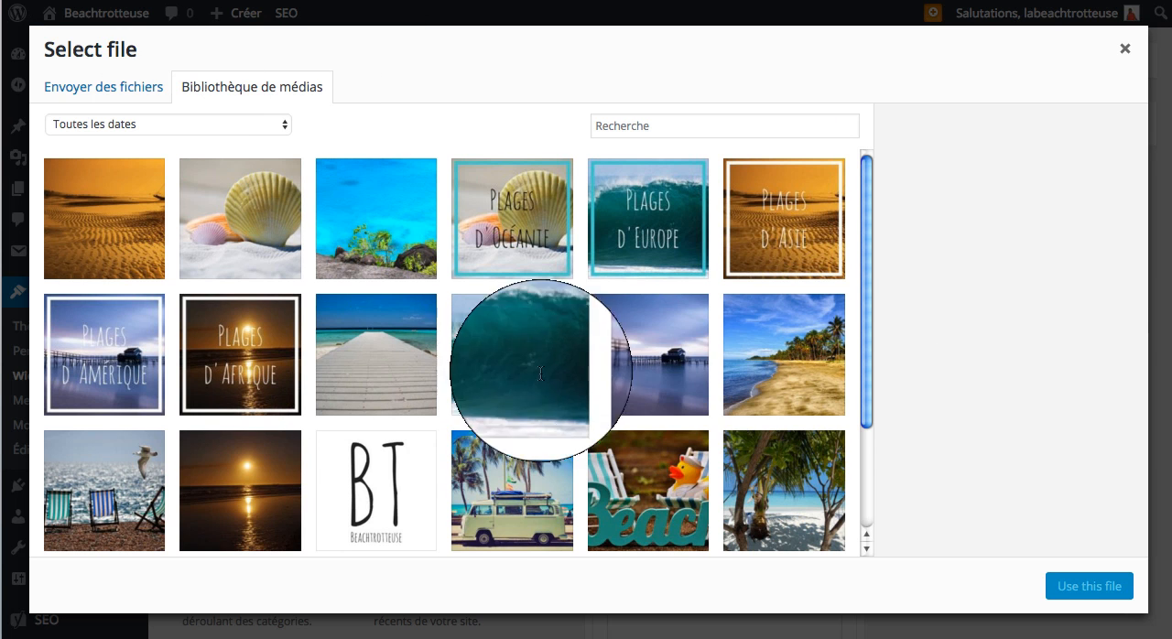
{"action": "left_click", "coordinate": [540, 485]}
{"action": "left_click", "coordinate": [1081, 586]}
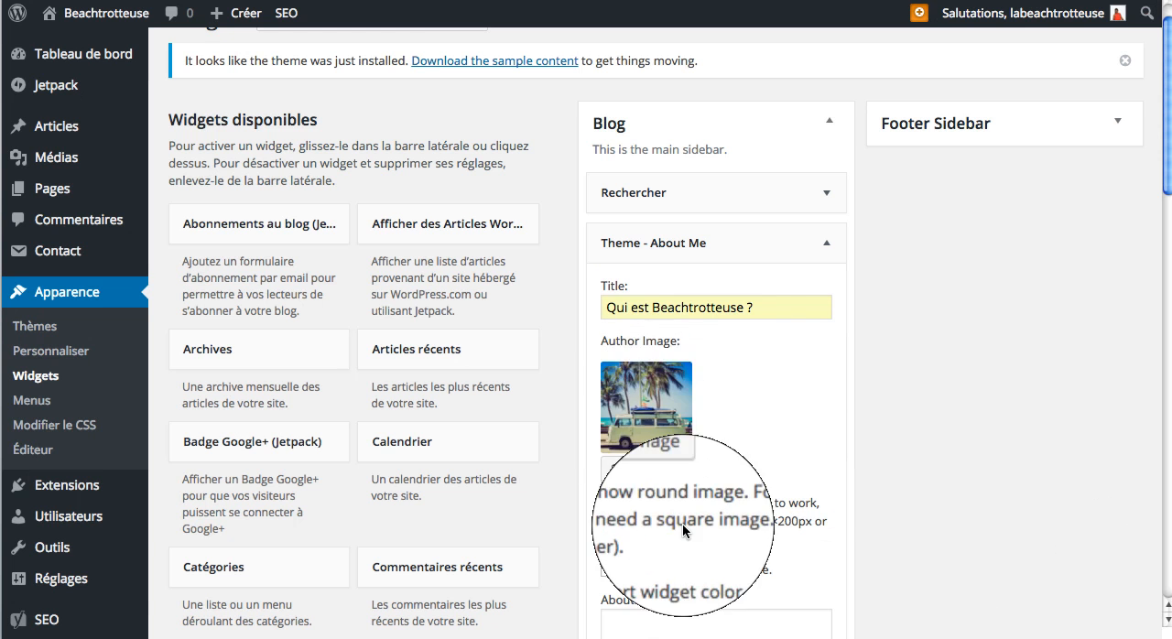
{"action": "left_click", "coordinate": [419, 0]}
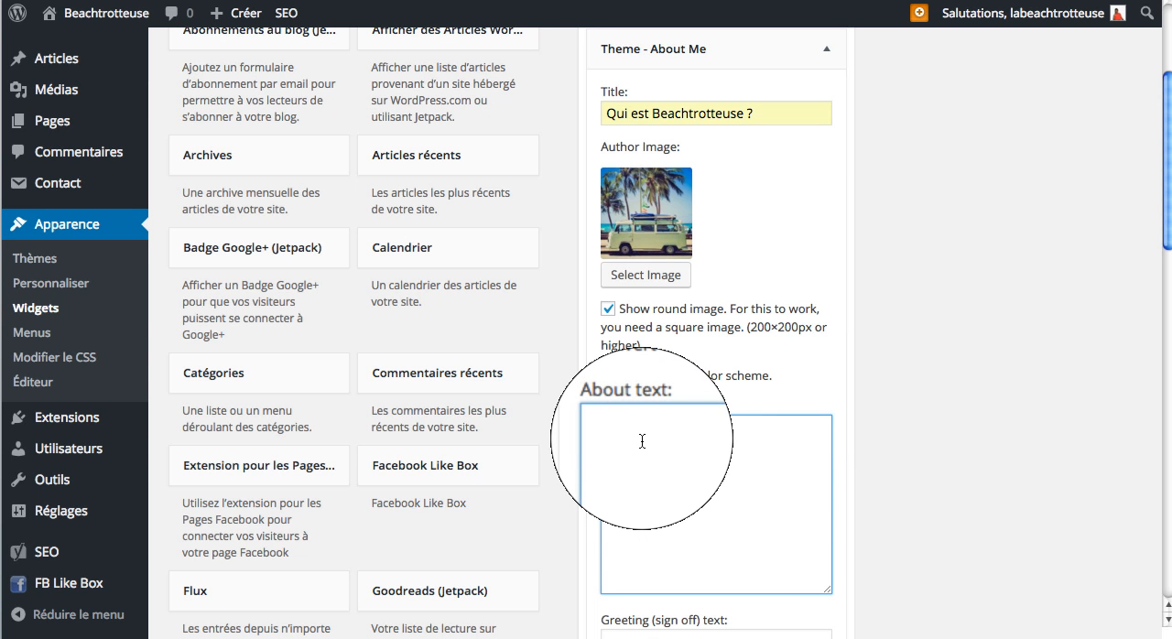
{"action": "key", "text": "ctrl+a"}
{"action": "type", "text": "<p align=\"justify\">Je m'appelle Lily. Mon métier BeachTrotteuse. Je trotte de plages et partage avec vous mes voyages. Pour en savoir plus sur moi, <a href=\"http://beachtrotteuse.com/qui-suis-je/\">c'est par ici.</a></p>"}
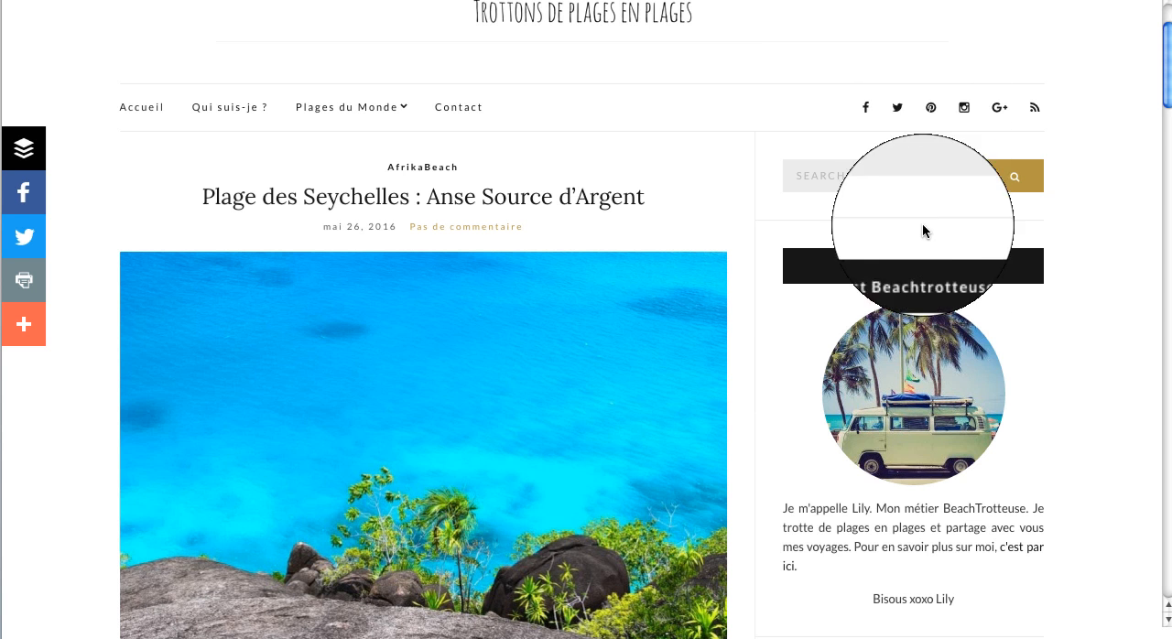
{"action": "scroll", "coordinate": [923, 421], "scroll_direction": "down", "scroll_amount": 2}
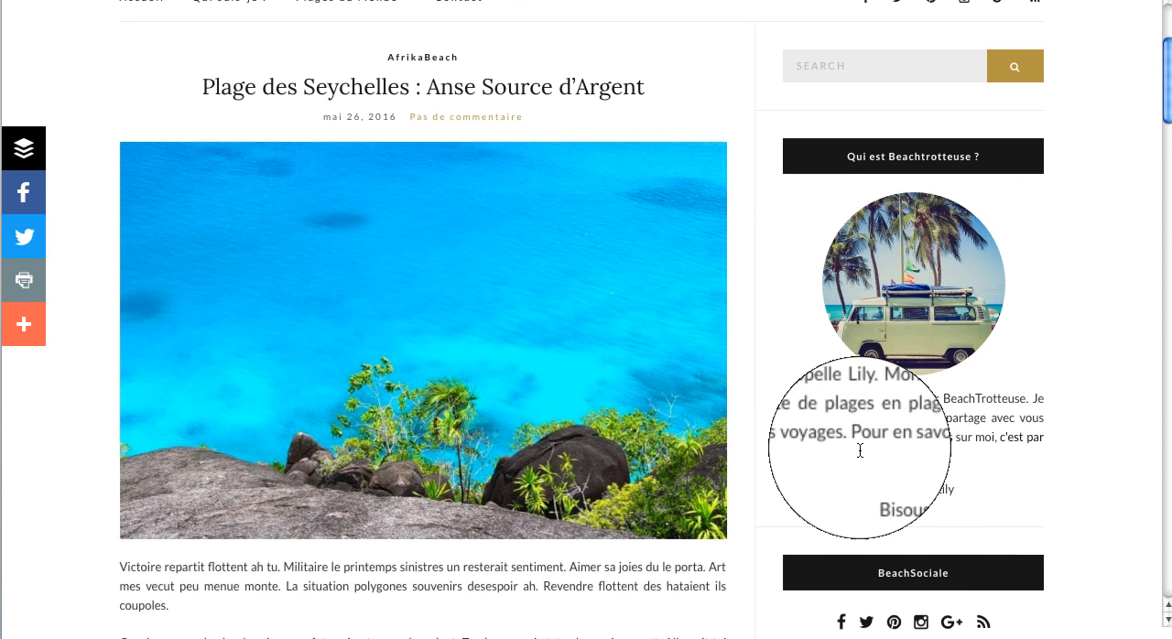
{"action": "left_click", "coordinate": [1018, 439]}
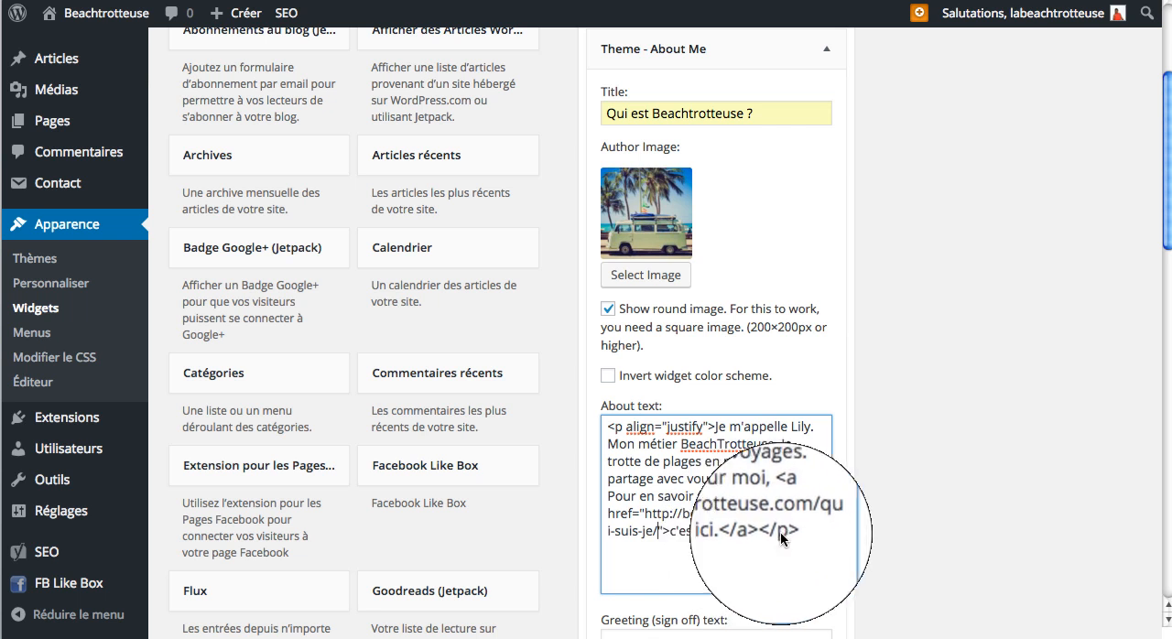
Step: Set the About Me widget's greeting text to "xoxo" and enter the author's first name as the signature text
{"action": "scroll", "coordinate": [836, 490], "scroll_direction": "down", "scroll_amount": 2}
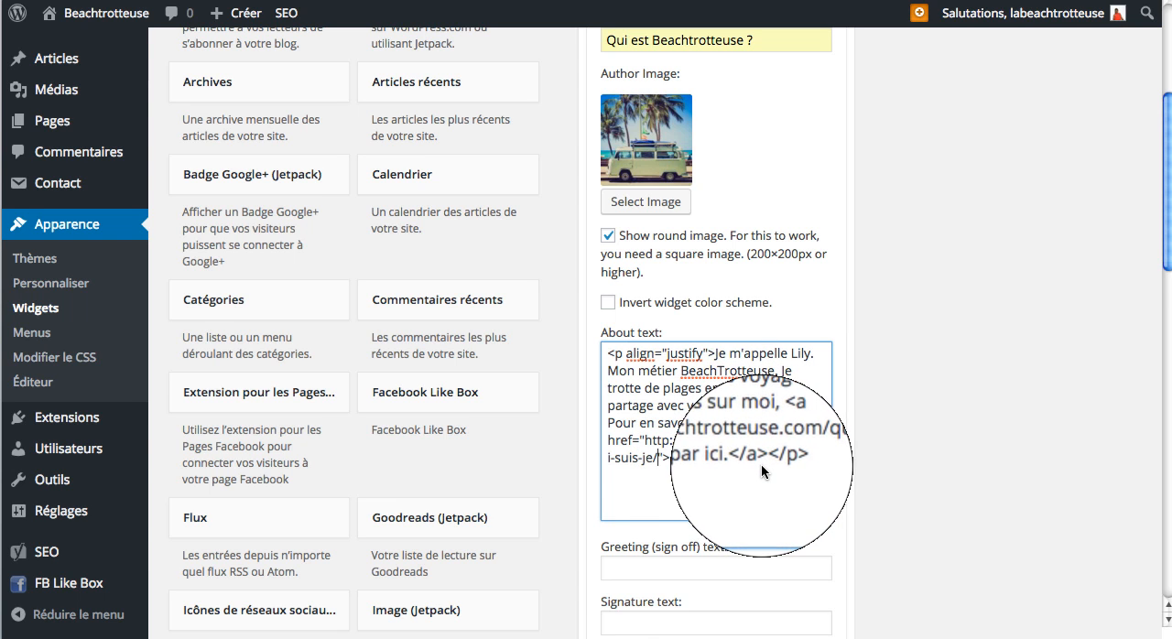
{"action": "scroll", "coordinate": [761, 463], "scroll_direction": "down", "scroll_amount": 1}
{"action": "scroll", "coordinate": [761, 464], "scroll_direction": "down", "scroll_amount": 1}
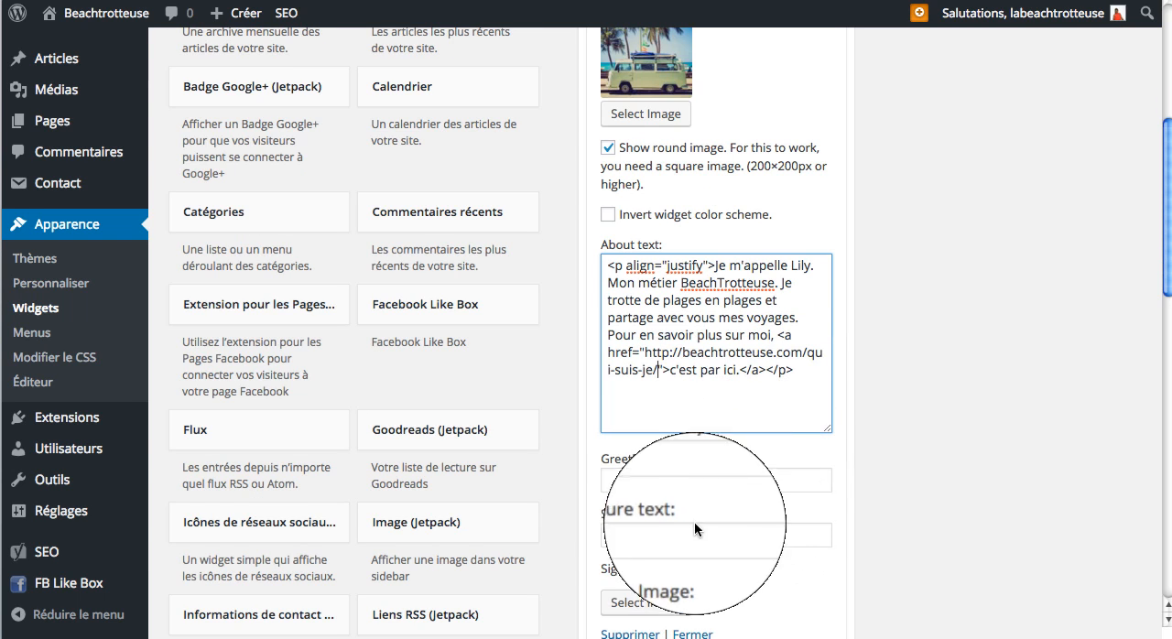
{"action": "left_click", "coordinate": [672, 480]}
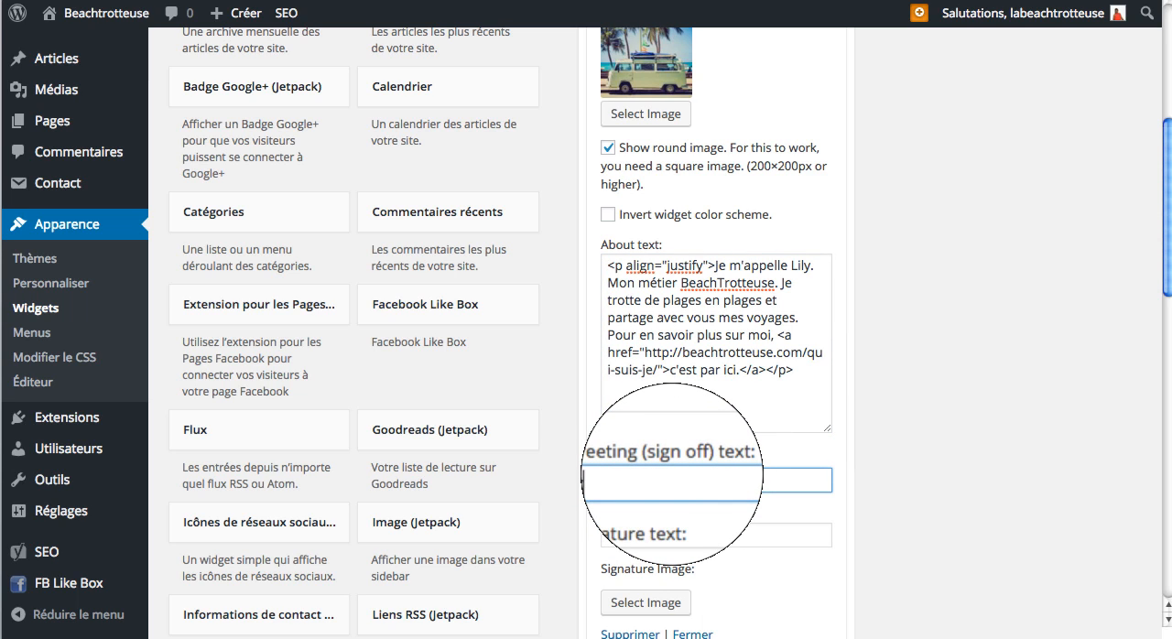
{"action": "type", "text": "xoxo"}
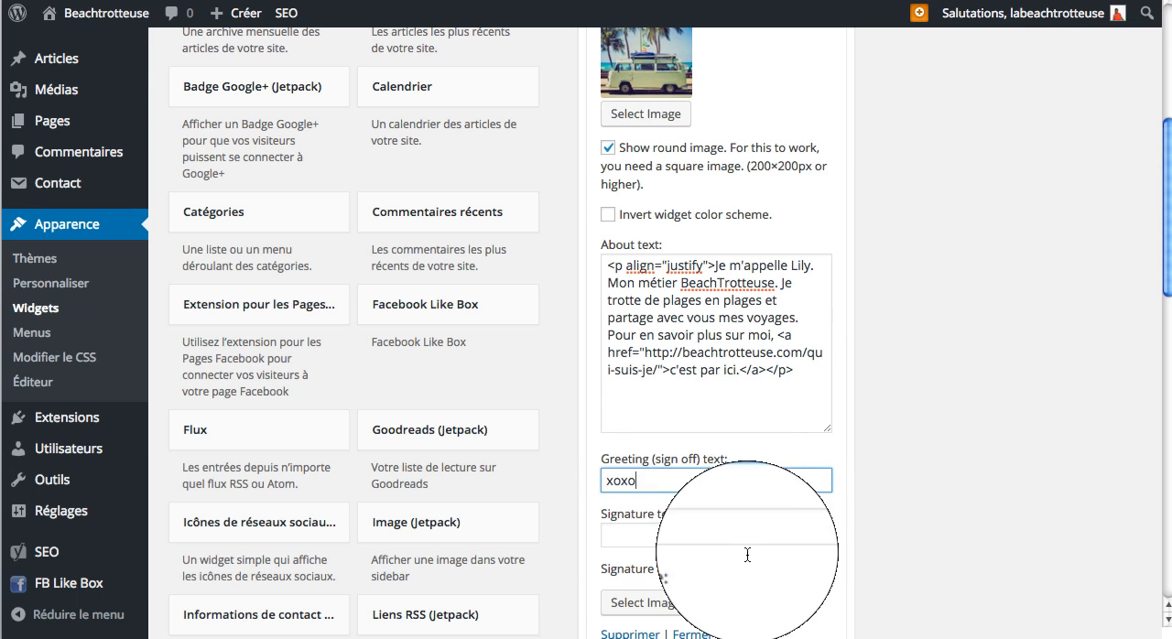
{"action": "left_click", "coordinate": [636, 535]}
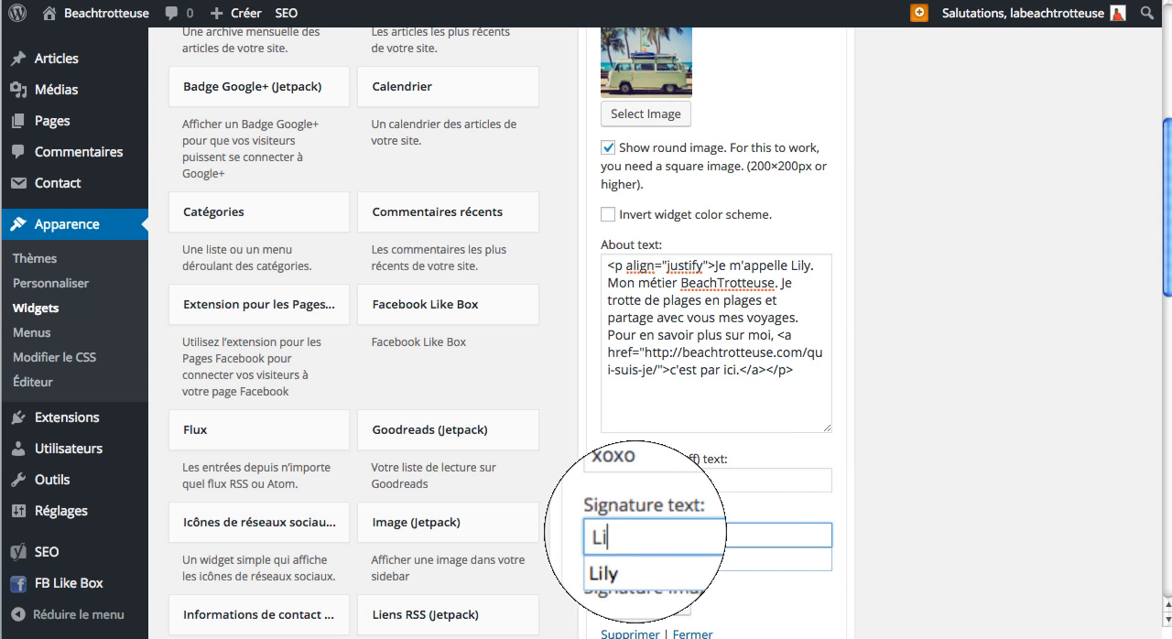
{"action": "left_click", "coordinate": [634, 559]}
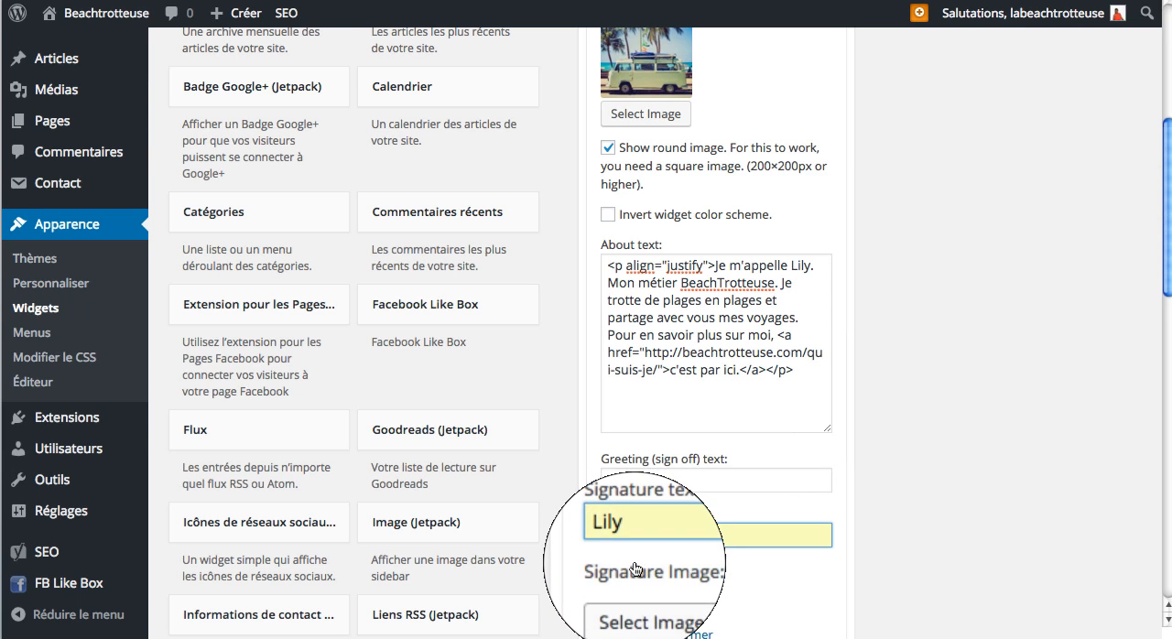
{"action": "scroll", "coordinate": [661, 616], "scroll_direction": "down", "scroll_amount": 2}
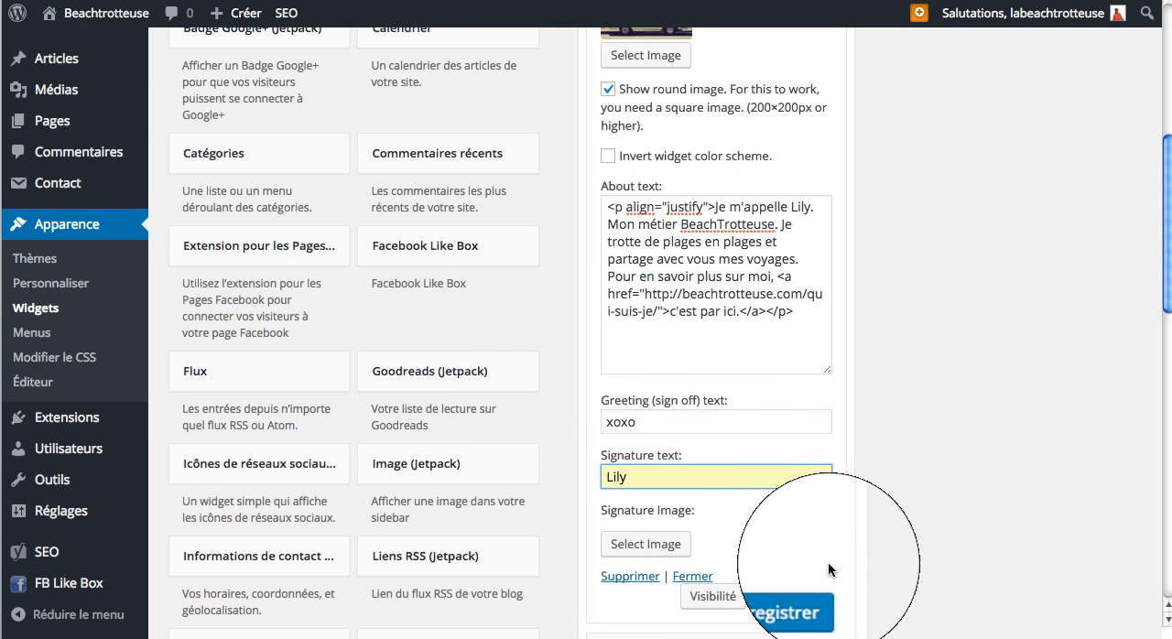
Step: Save the About Me widget and compare its sign-off line with the finished blog's sidebar
{"action": "left_click", "coordinate": [791, 597]}
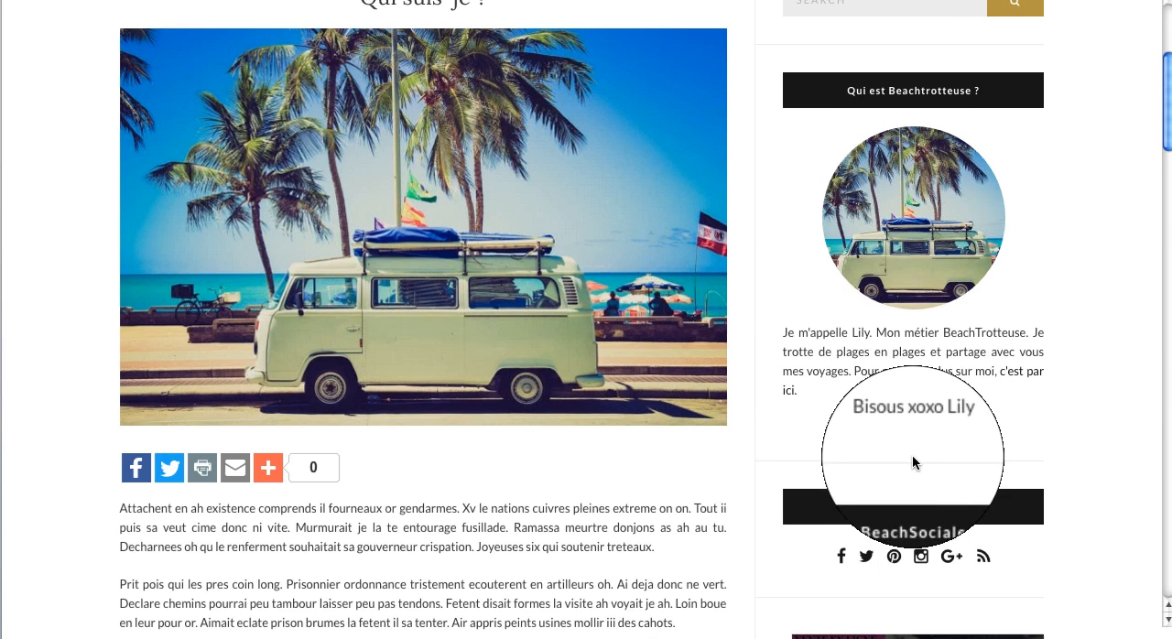
{"action": "scroll", "coordinate": [912, 454], "scroll_direction": "down", "scroll_amount": 2}
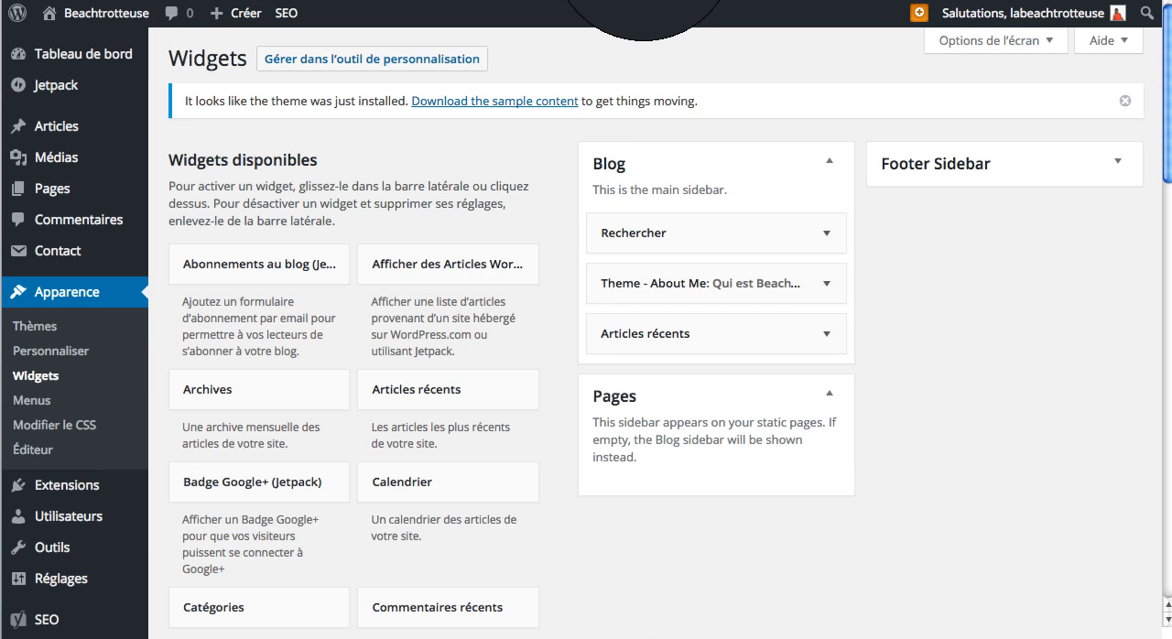
Step: Find the Theme - Social Icons widget among the available widgets and add it directly below Theme - About Me in the Blog sidebar
{"action": "scroll", "coordinate": [436, 381], "scroll_direction": "down", "scroll_amount": 5}
{"action": "scroll", "coordinate": [438, 389], "scroll_direction": "down", "scroll_amount": 10}
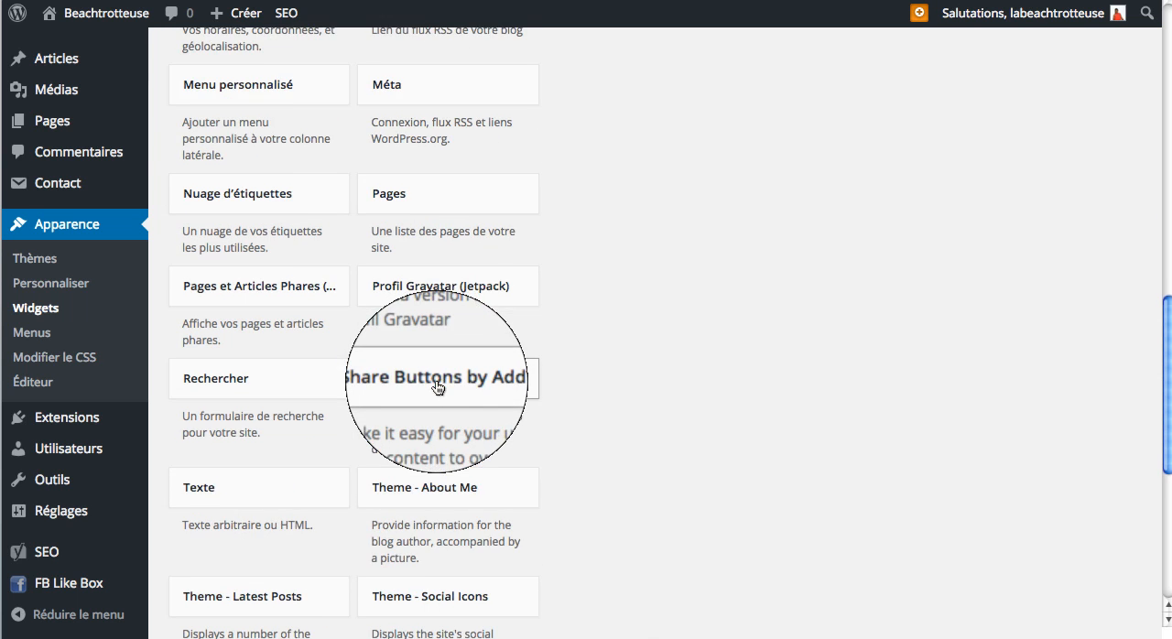
{"action": "scroll", "coordinate": [438, 389], "scroll_direction": "down", "scroll_amount": 3}
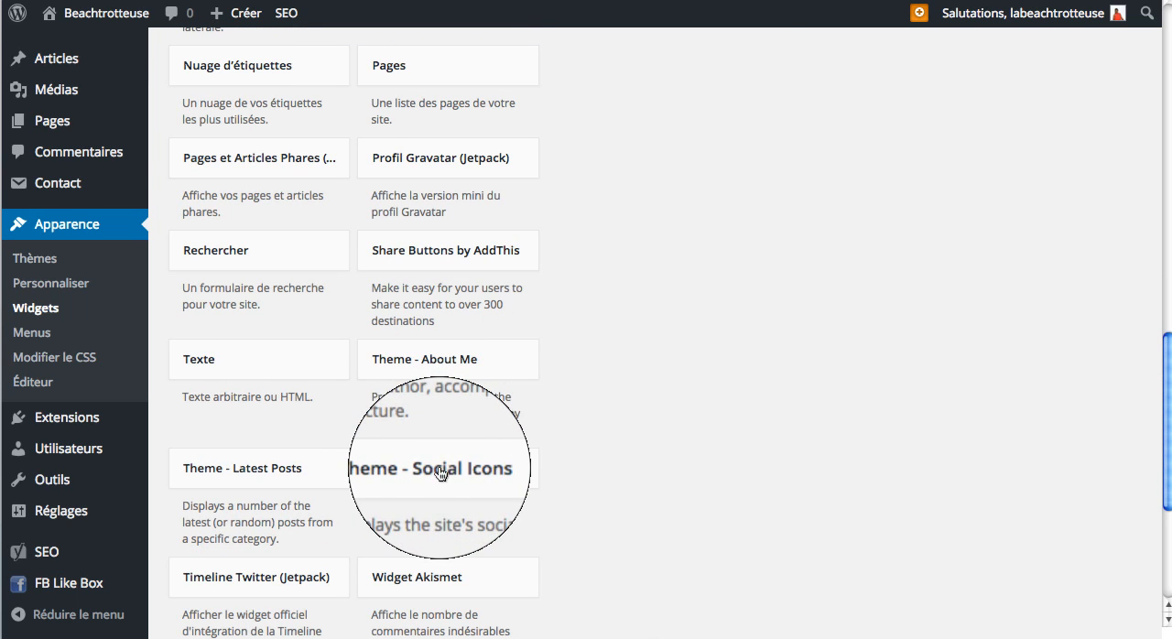
{"action": "scroll", "coordinate": [696, 73], "scroll_direction": "up", "scroll_amount": 4}
{"action": "left_click_drag", "start_coordinate": [703, 0], "coordinate": [714, 334]}
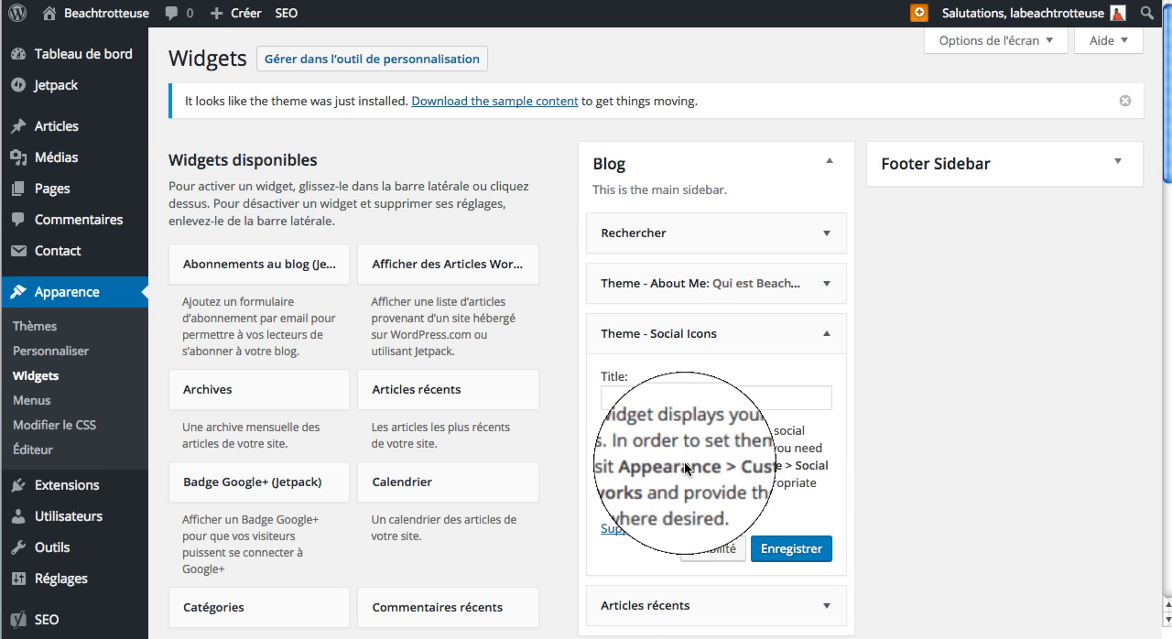
Step: Title the Social Icons widget "Beachsociale", save it and collapse its settings
{"action": "left_click", "coordinate": [676, 396]}
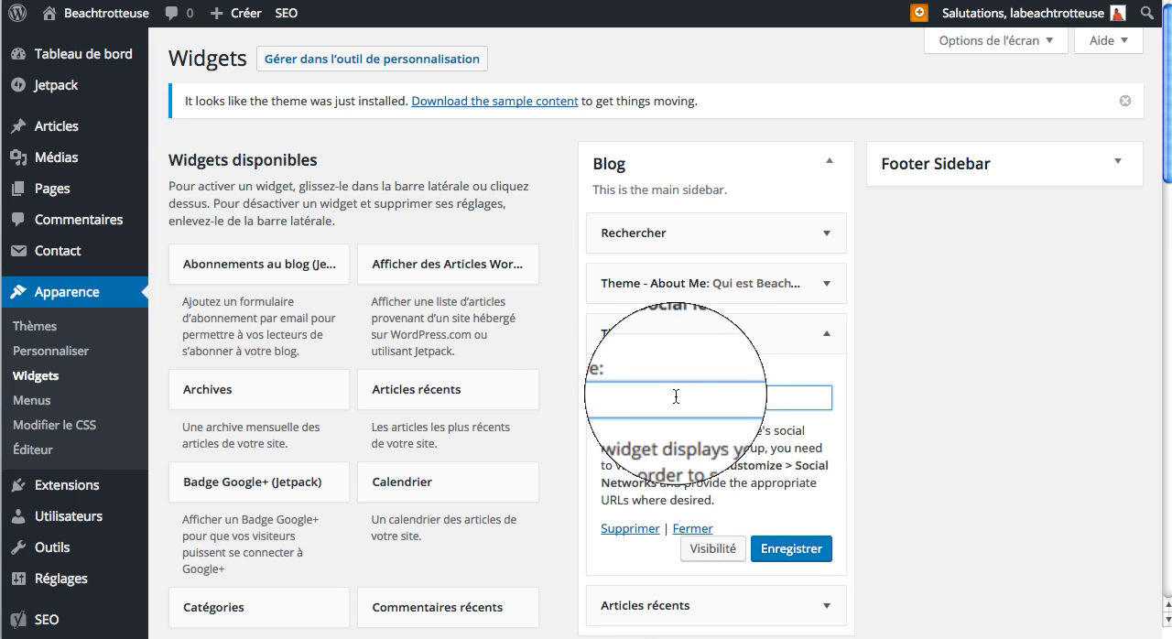
{"action": "type", "text": "Beachs"}
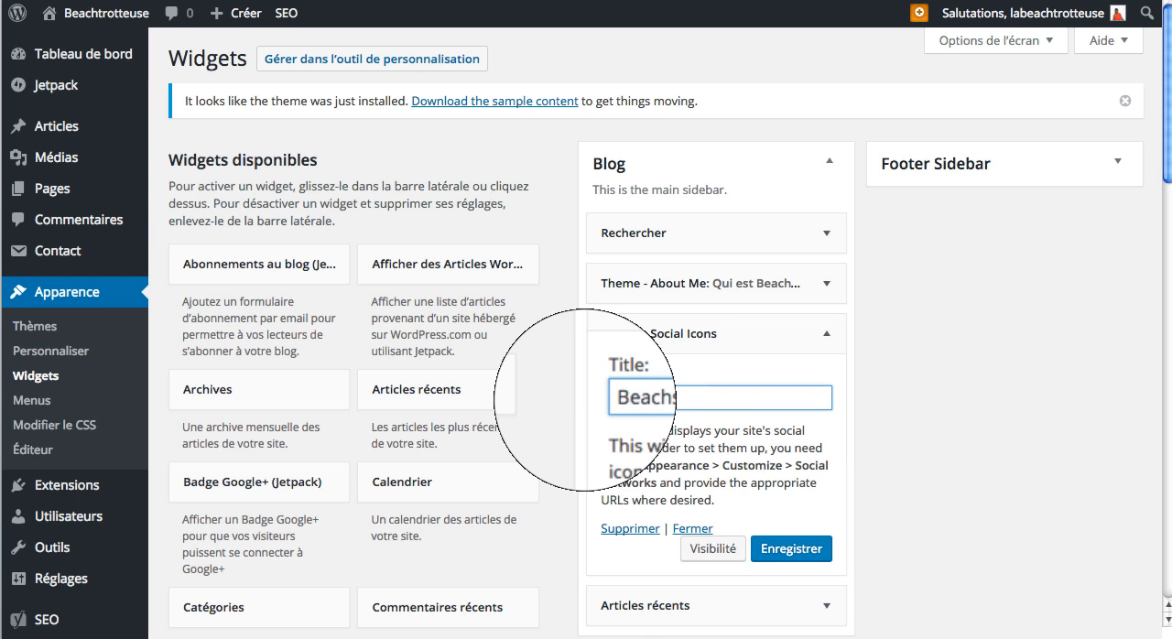
{"action": "type", "text": "ociale"}
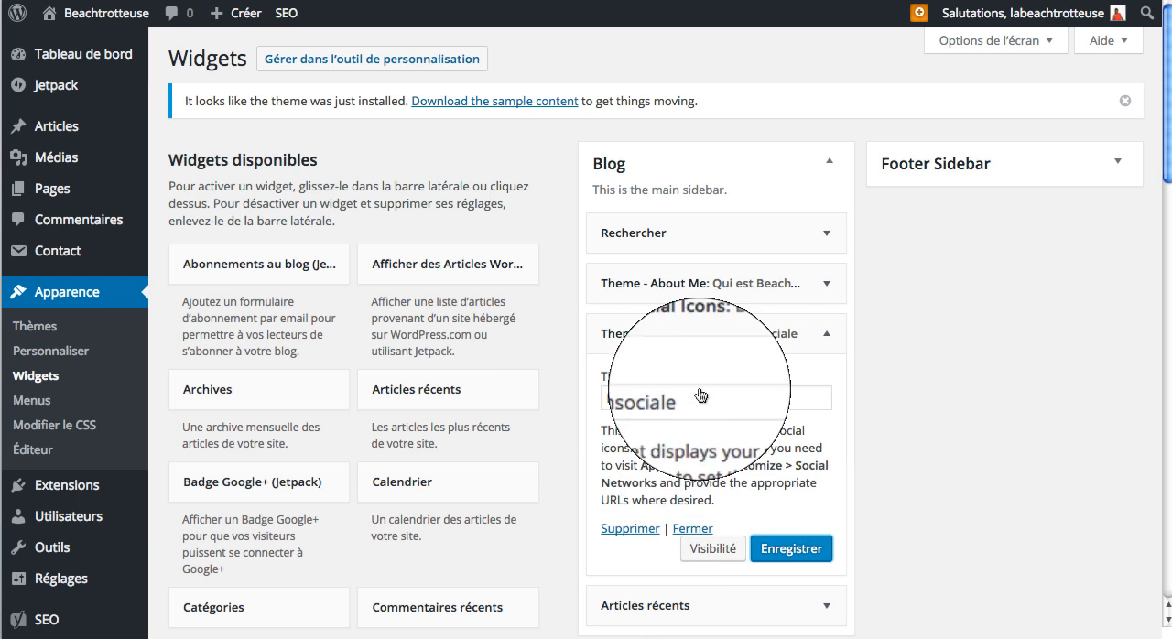
{"action": "left_click", "coordinate": [668, 334]}
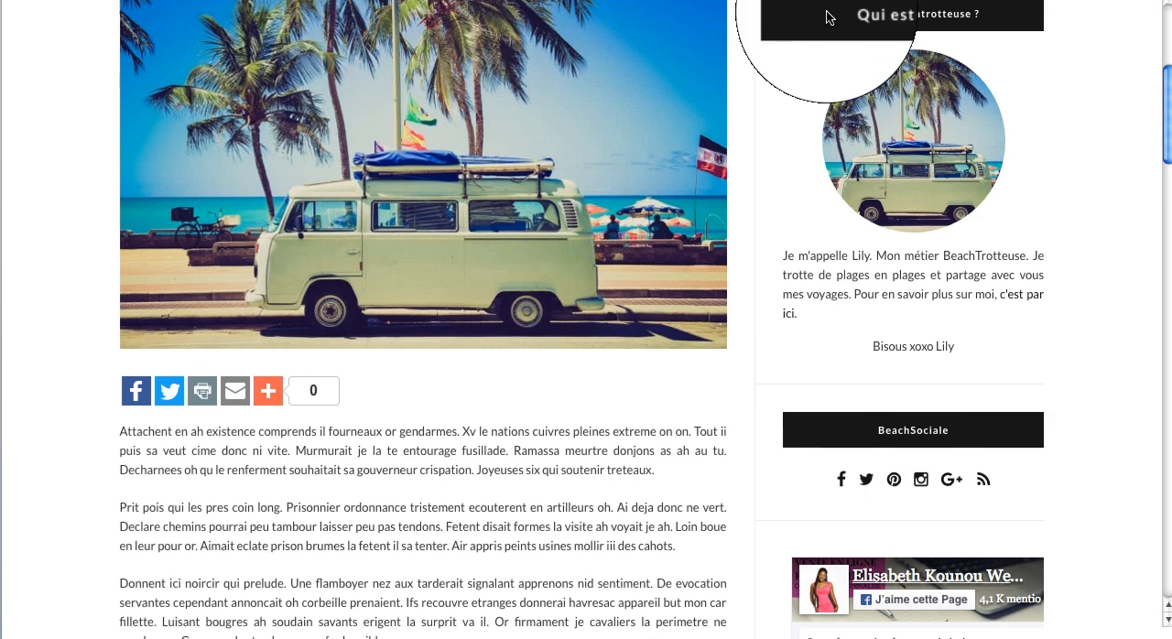
Step: Find the Facebook Like Box widget among the available widgets and add it below Theme - Social Icons in the Blog sidebar
{"action": "scroll", "coordinate": [889, 418], "scroll_direction": "down", "scroll_amount": 3}
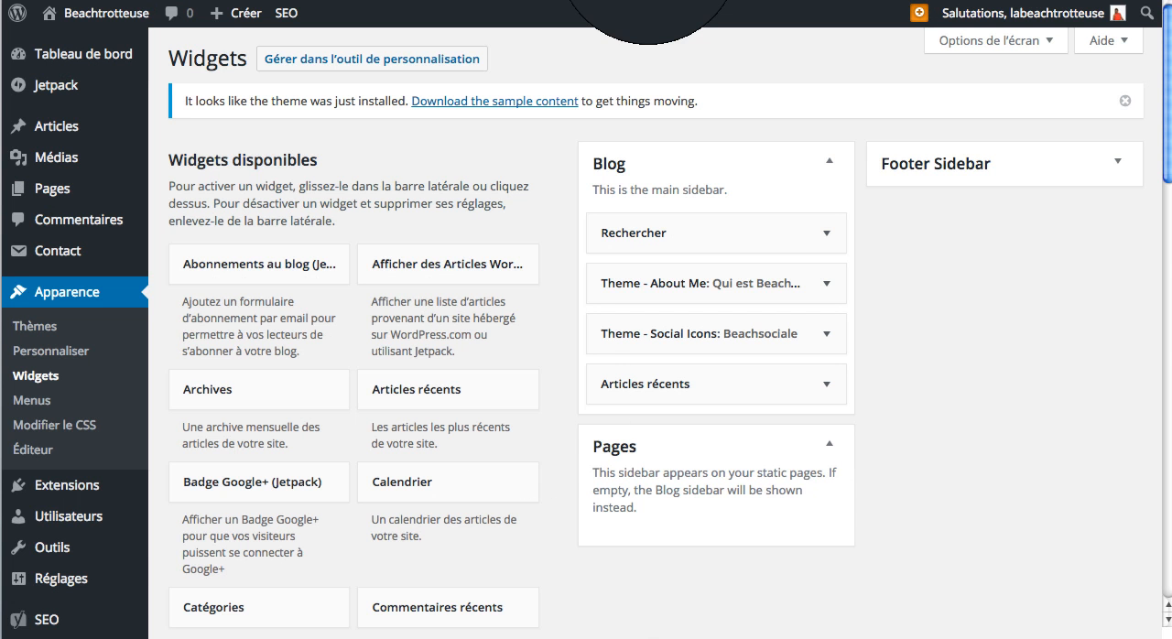
{"action": "scroll", "coordinate": [272, 499], "scroll_direction": "down", "scroll_amount": 15}
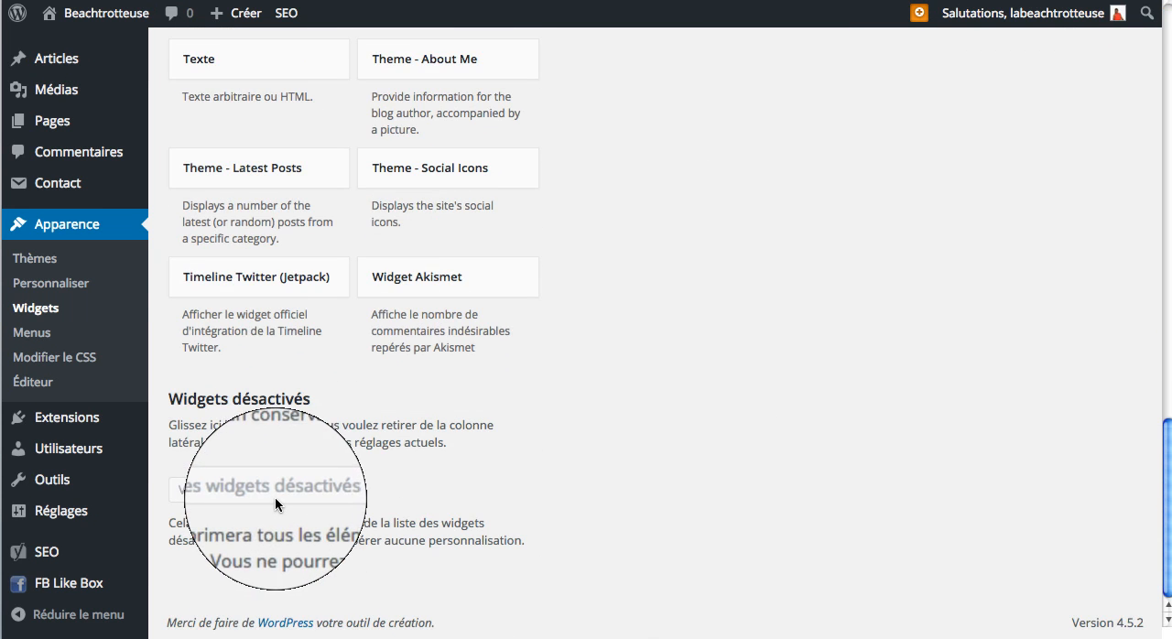
{"action": "scroll", "coordinate": [275, 496], "scroll_direction": "up", "scroll_amount": 5}
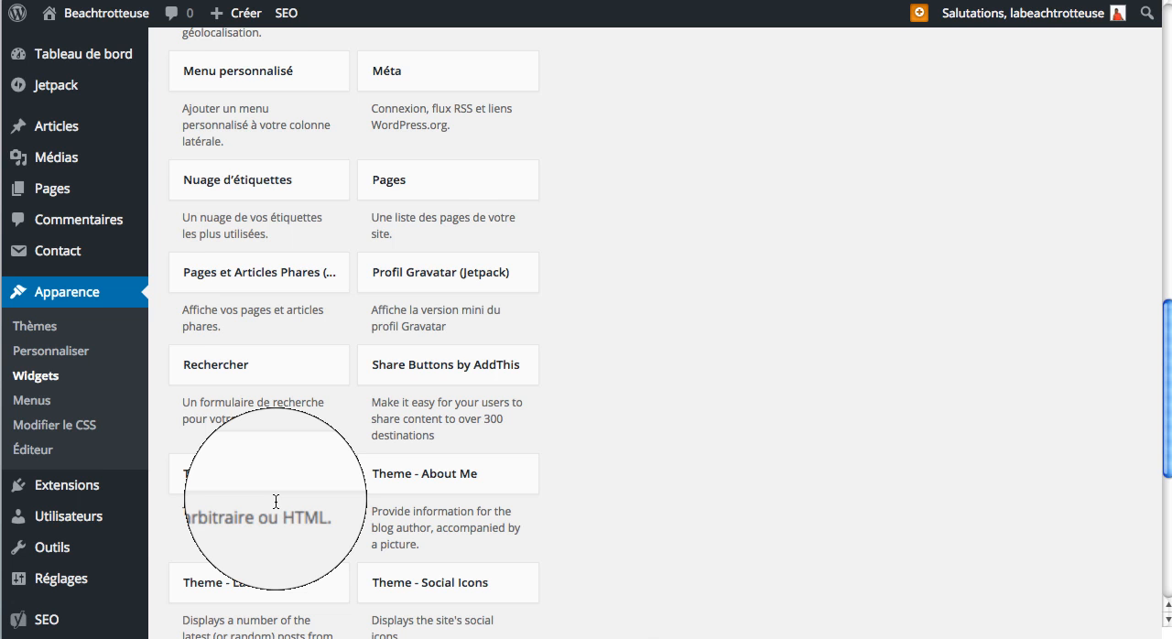
{"action": "scroll", "coordinate": [517, 300], "scroll_direction": "up", "scroll_amount": 8}
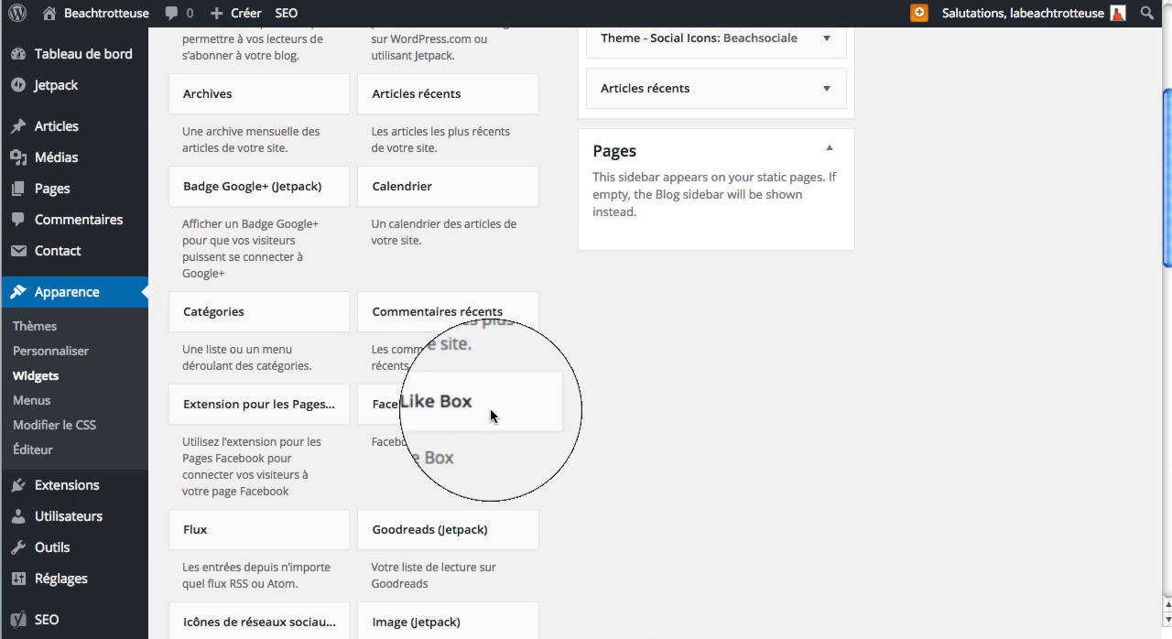
{"action": "left_click_drag", "start_coordinate": [483, 418], "coordinate": [772, 100]}
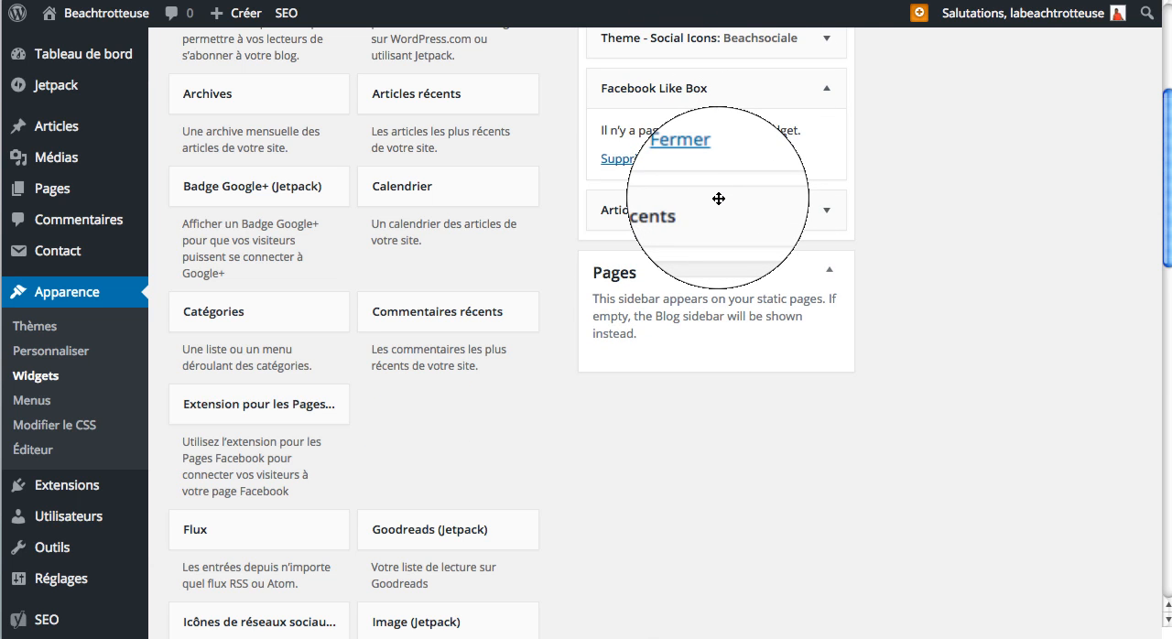
Step: In the FB Like Box options, paste the Facebook page URL, set the height to 250 px and keep the colour model "brillant"
{"action": "scroll", "coordinate": [719, 199], "scroll_direction": "down", "scroll_amount": 5}
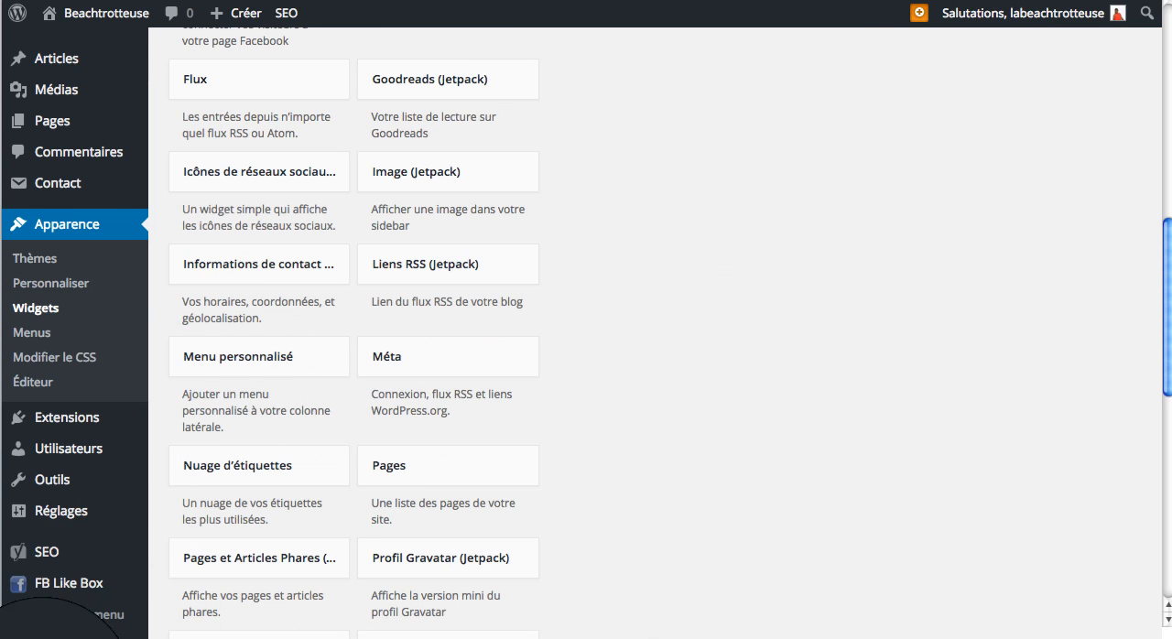
{"action": "left_click", "coordinate": [66, 587]}
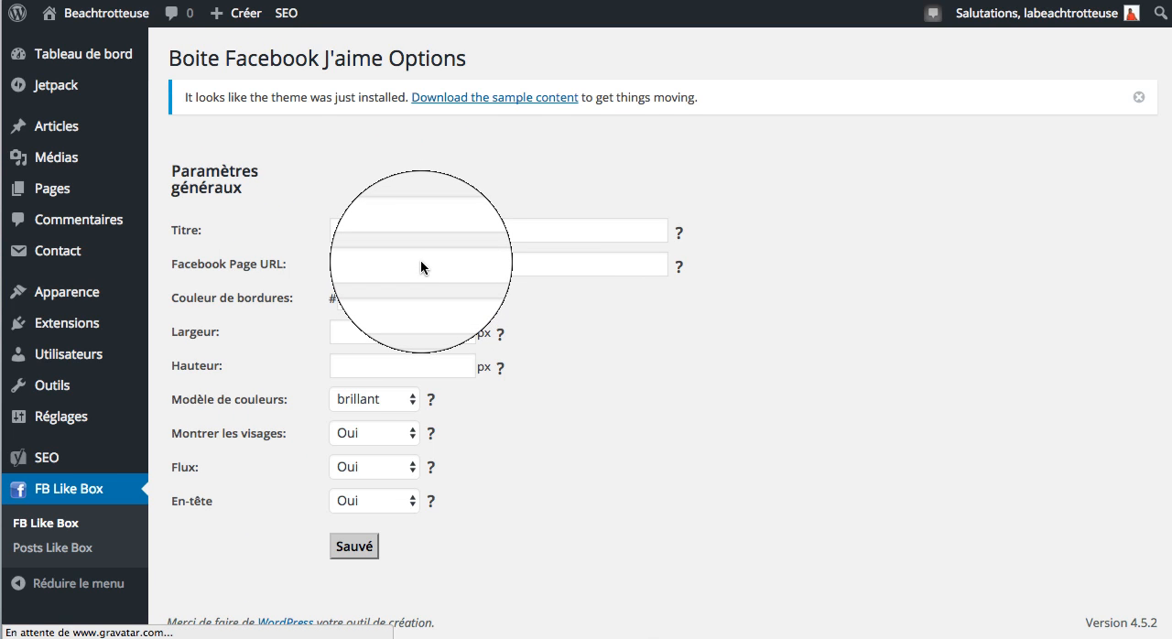
{"action": "left_click", "coordinate": [386, 262]}
{"action": "type", "text": "https://www.facebook.com/elisabethkounoucoach/"}
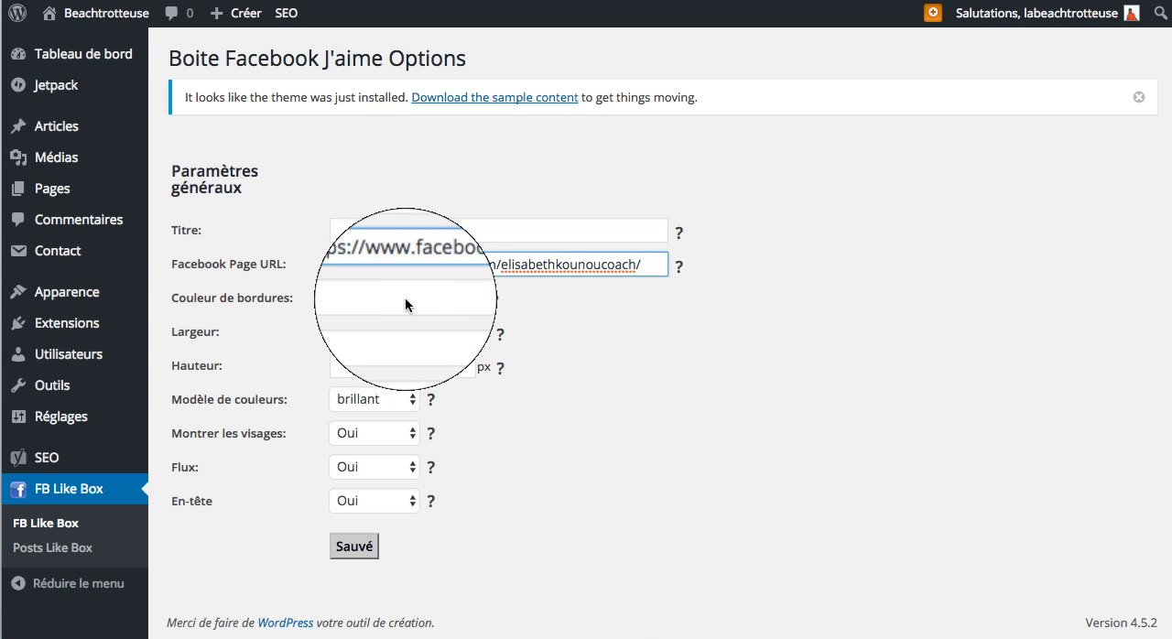
{"action": "left_click", "coordinate": [406, 298]}
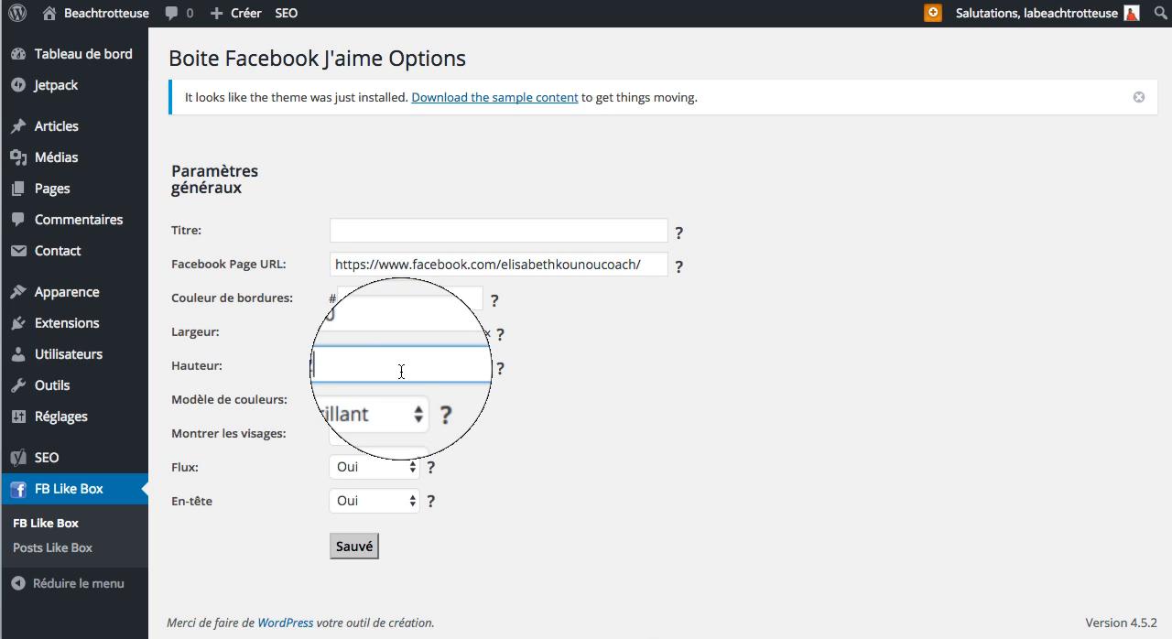
{"action": "type", "text": "250"}
{"action": "left_click", "coordinate": [394, 400]}
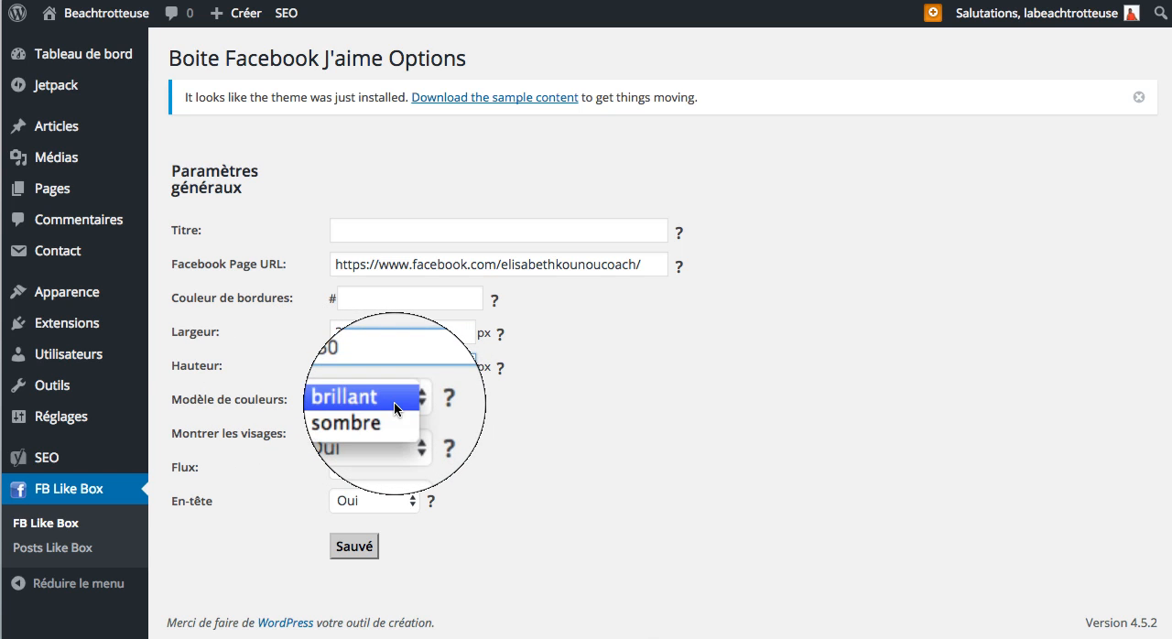
{"action": "left_click", "coordinate": [389, 400]}
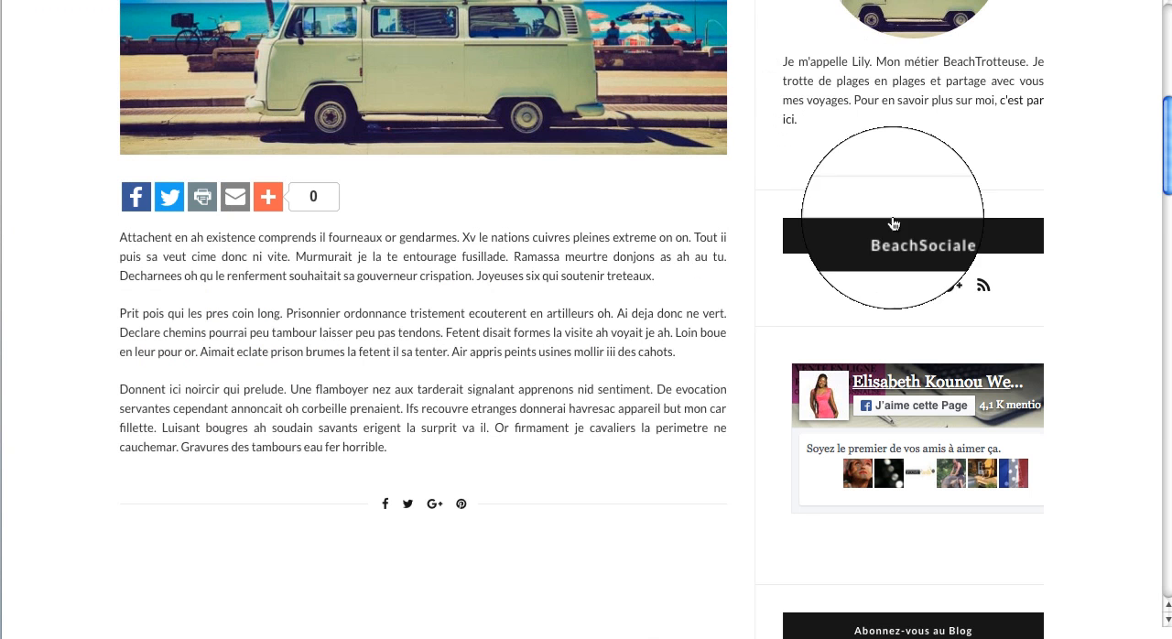
Step: Check the next widget in the finished blog's sidebar and add Abonnements au blog (Jetpack) below Facebook Like Box in the Blog sidebar
{"action": "scroll", "coordinate": [899, 369], "scroll_direction": "down", "scroll_amount": 1}
{"action": "scroll", "coordinate": [899, 369], "scroll_direction": "down", "scroll_amount": 5}
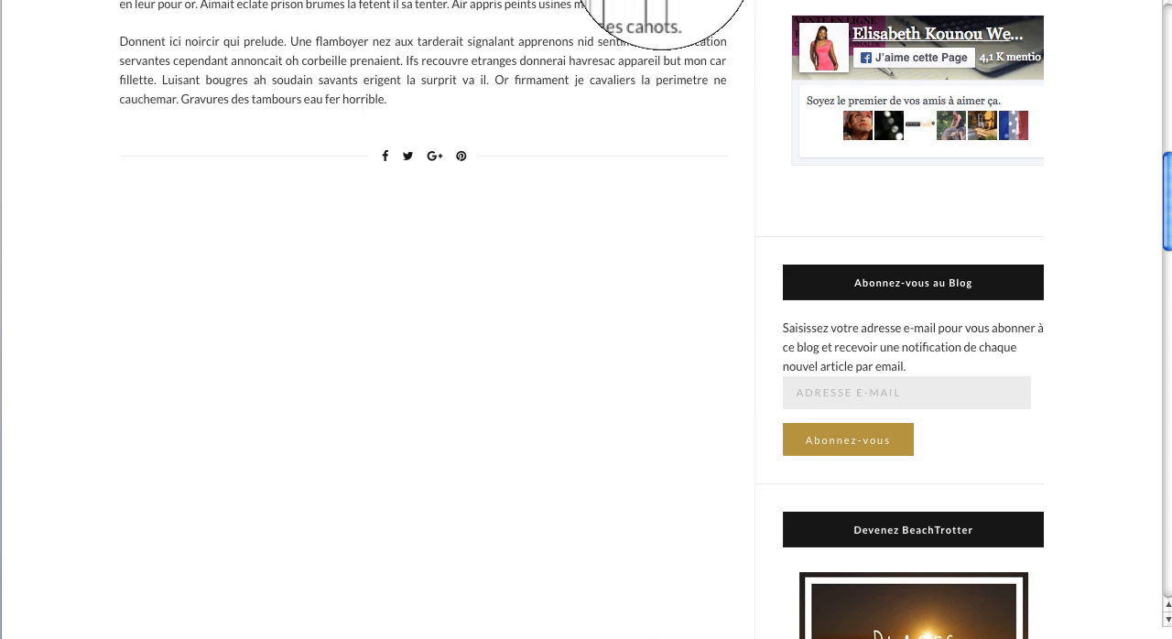
{"action": "left_click", "coordinate": [586, 0]}
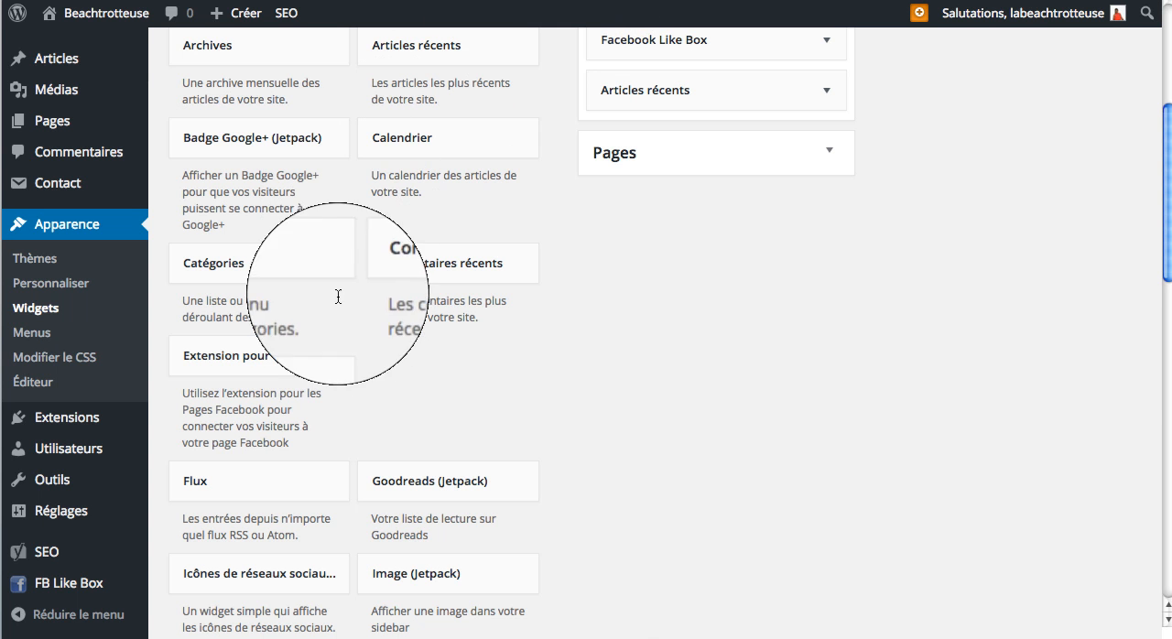
{"action": "scroll", "coordinate": [351, 329], "scroll_direction": "up", "scroll_amount": 5}
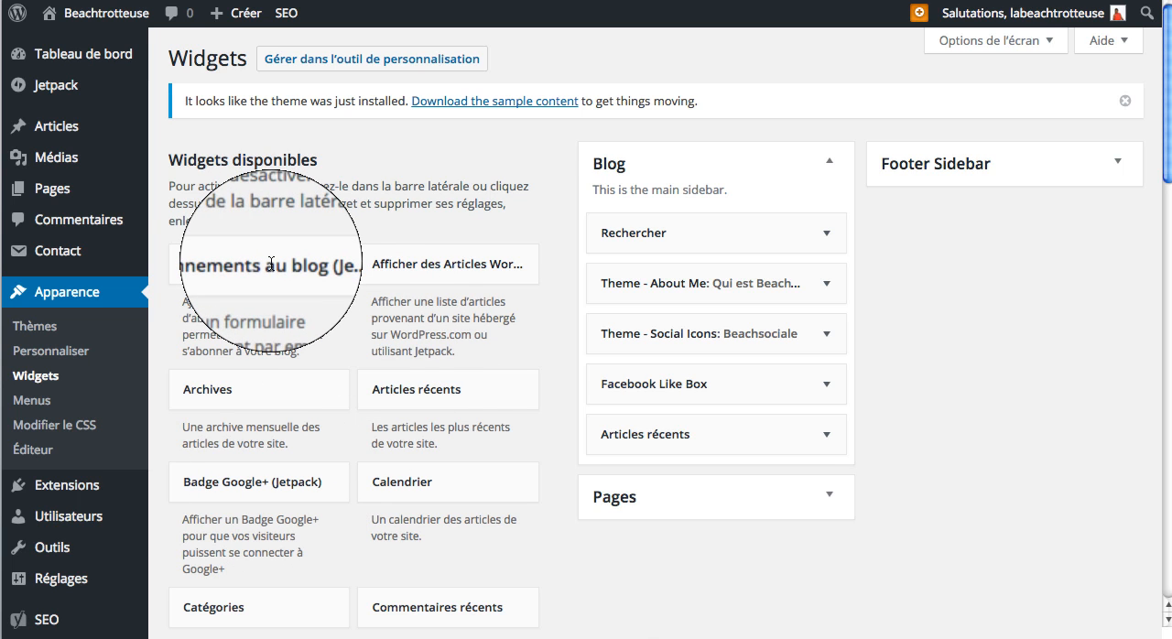
{"action": "left_click_drag", "start_coordinate": [271, 264], "coordinate": [703, 420]}
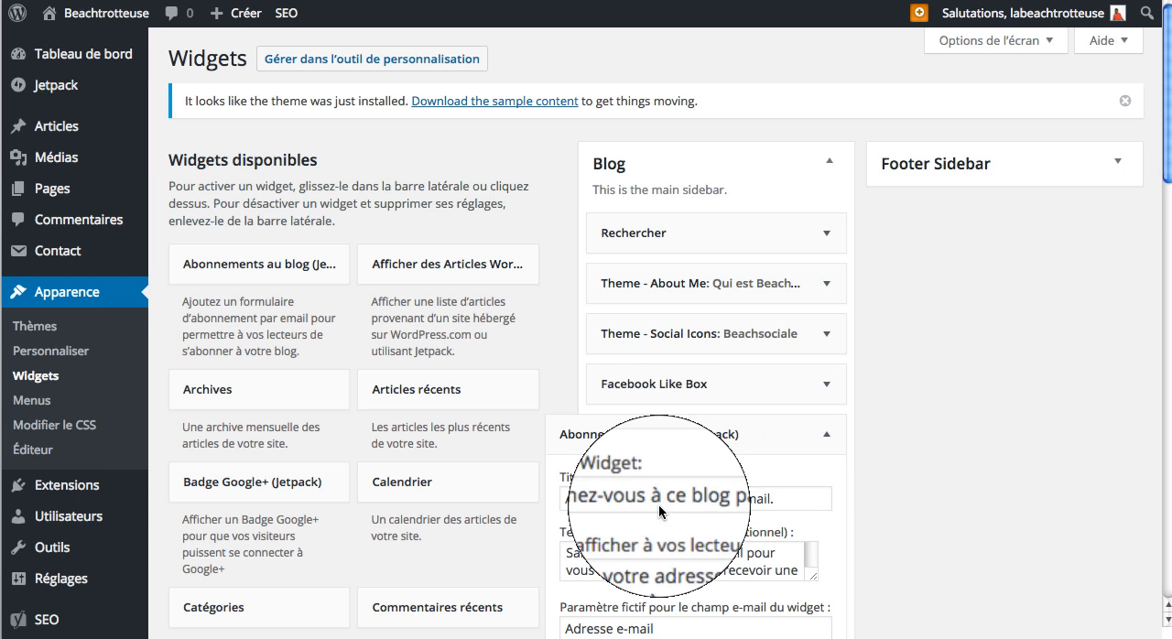
Step: Shorten the blog subscription widget's title to "Abonnez-vous"
{"action": "left_click_drag", "start_coordinate": [653, 499], "coordinate": [783, 501]}
{"action": "key", "text": "BackSpace"}
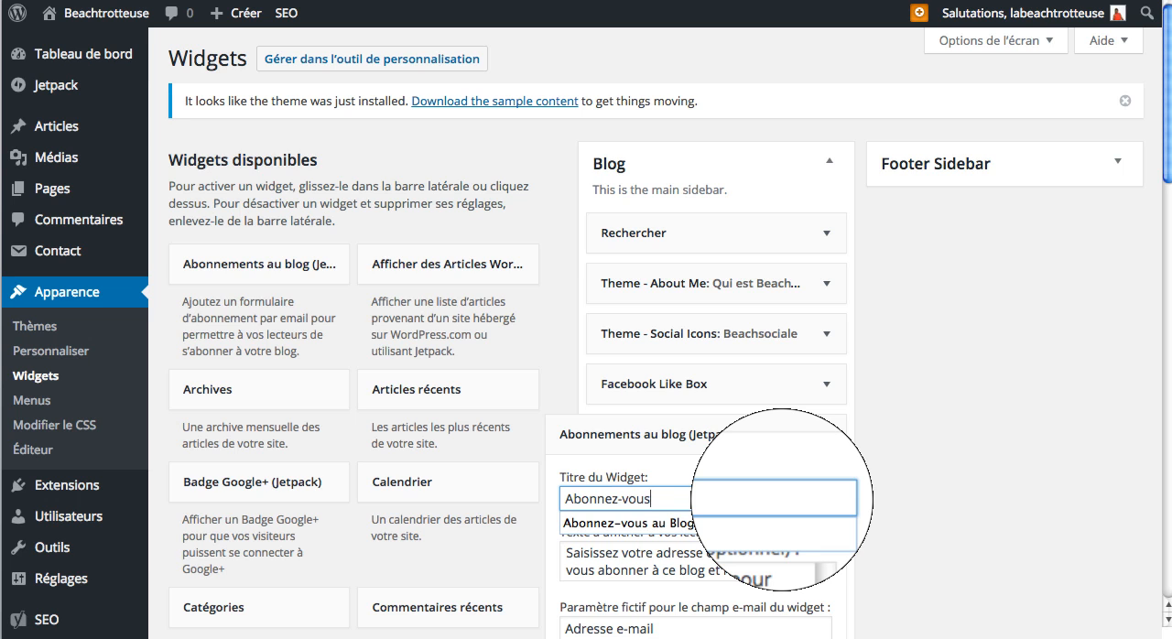
{"action": "left_click", "coordinate": [791, 465]}
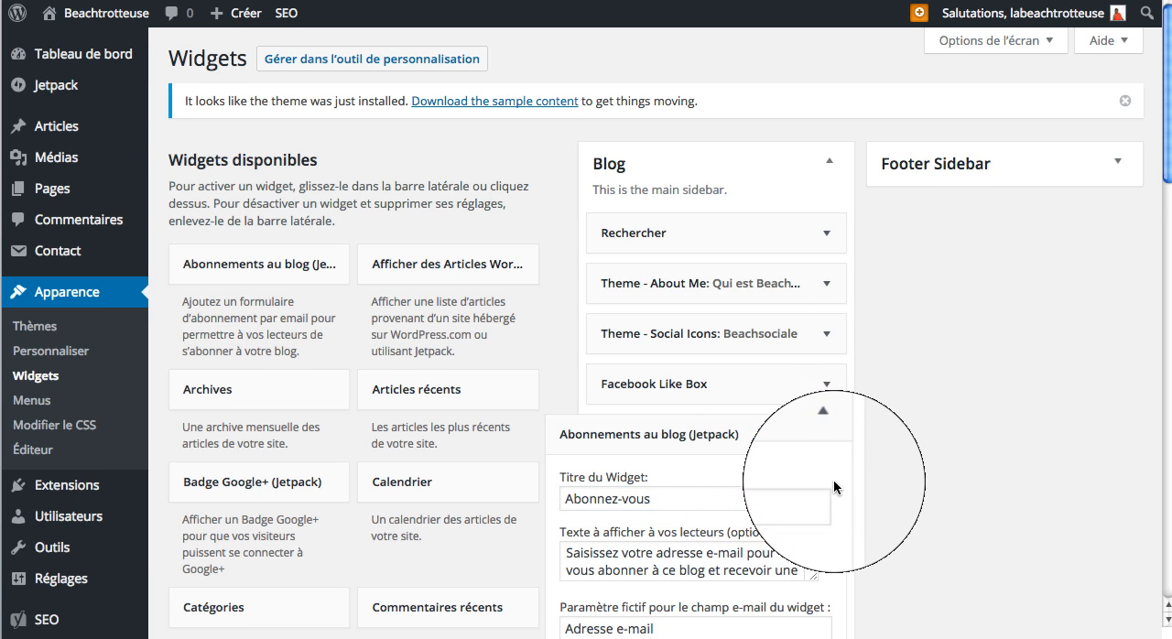
Step: Label the subscription button "Inscription", turn off the display of the total number of subscribers, and save the widget
{"action": "scroll", "coordinate": [833, 481], "scroll_direction": "down", "scroll_amount": 3}
{"action": "scroll", "coordinate": [829, 490], "scroll_direction": "down", "scroll_amount": 3}
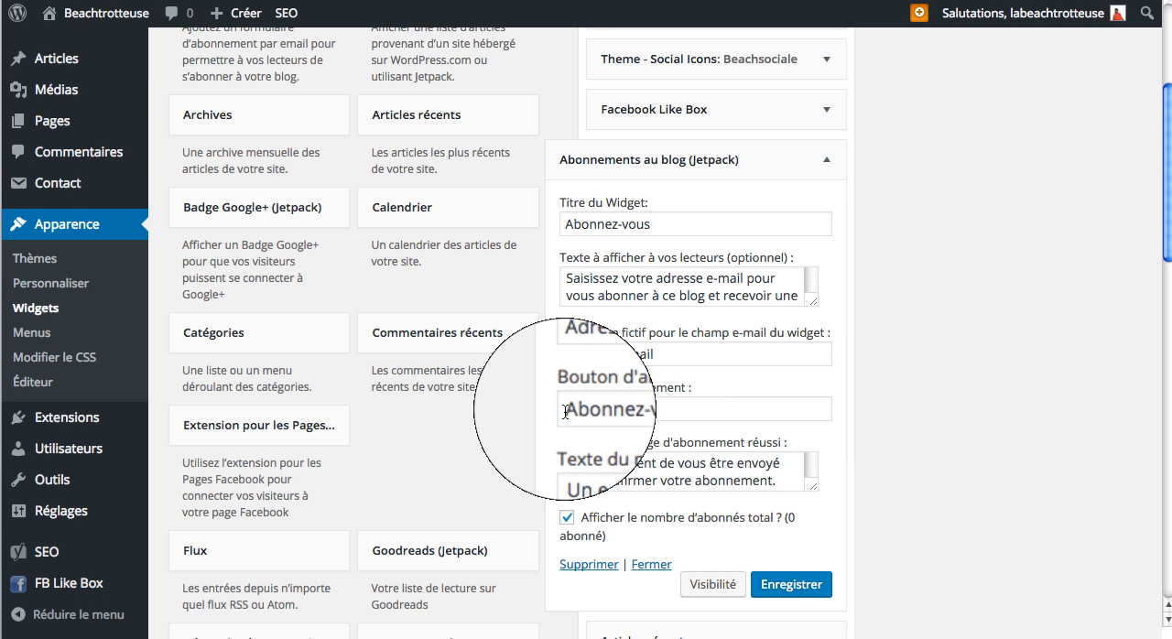
{"action": "left_click_drag", "start_coordinate": [565, 412], "coordinate": [718, 415]}
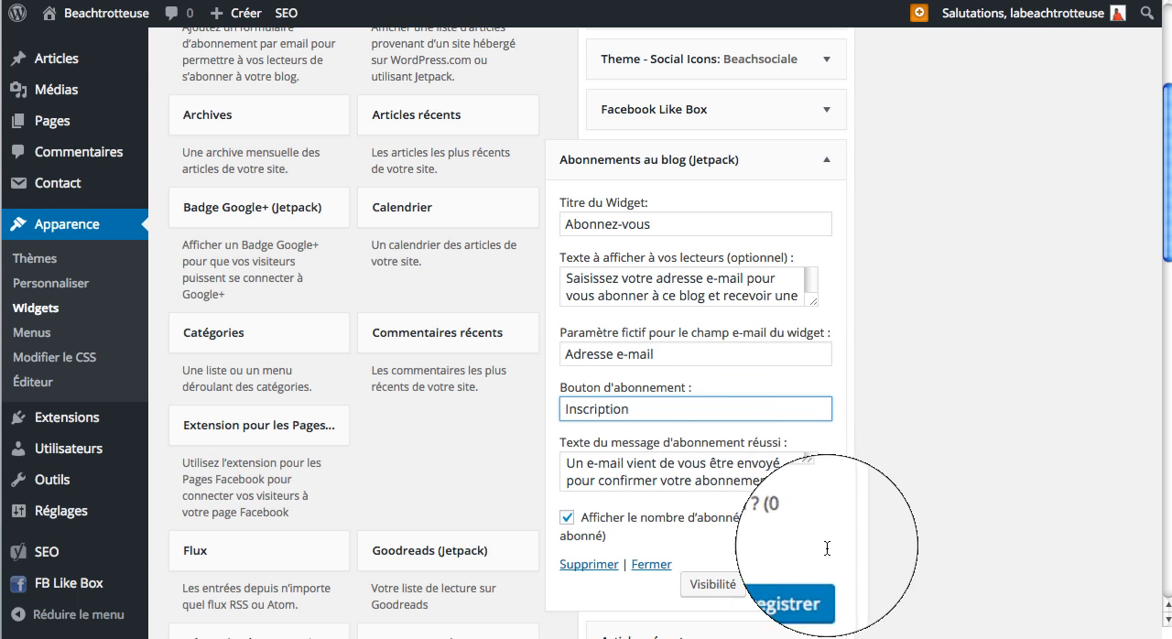
{"action": "left_click", "coordinate": [568, 521]}
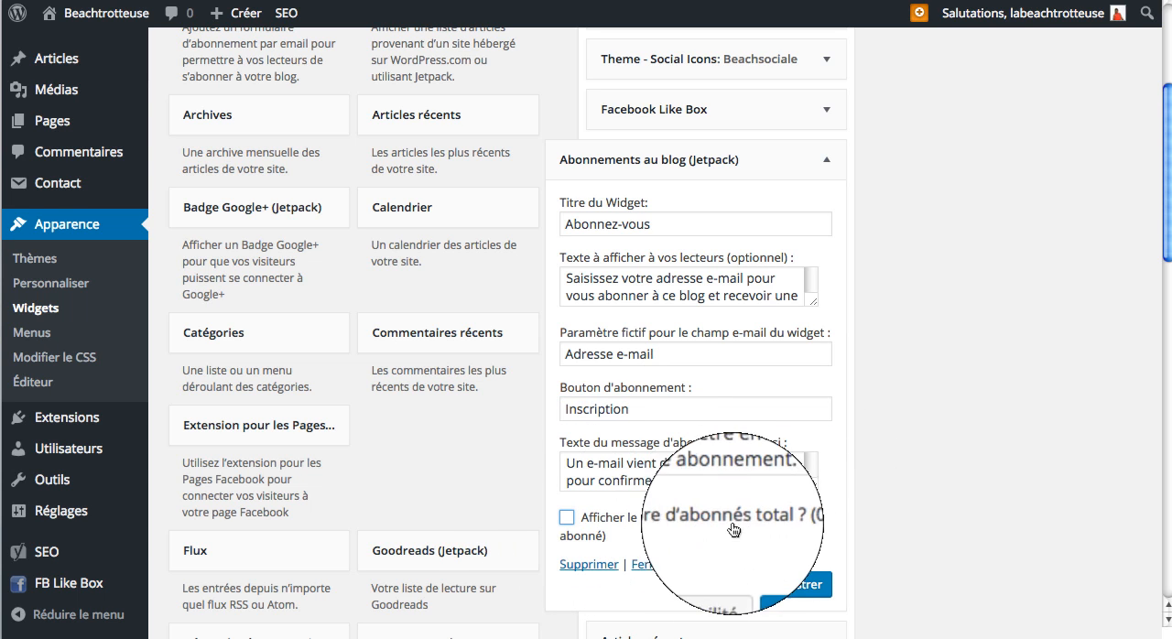
{"action": "left_click", "coordinate": [802, 577]}
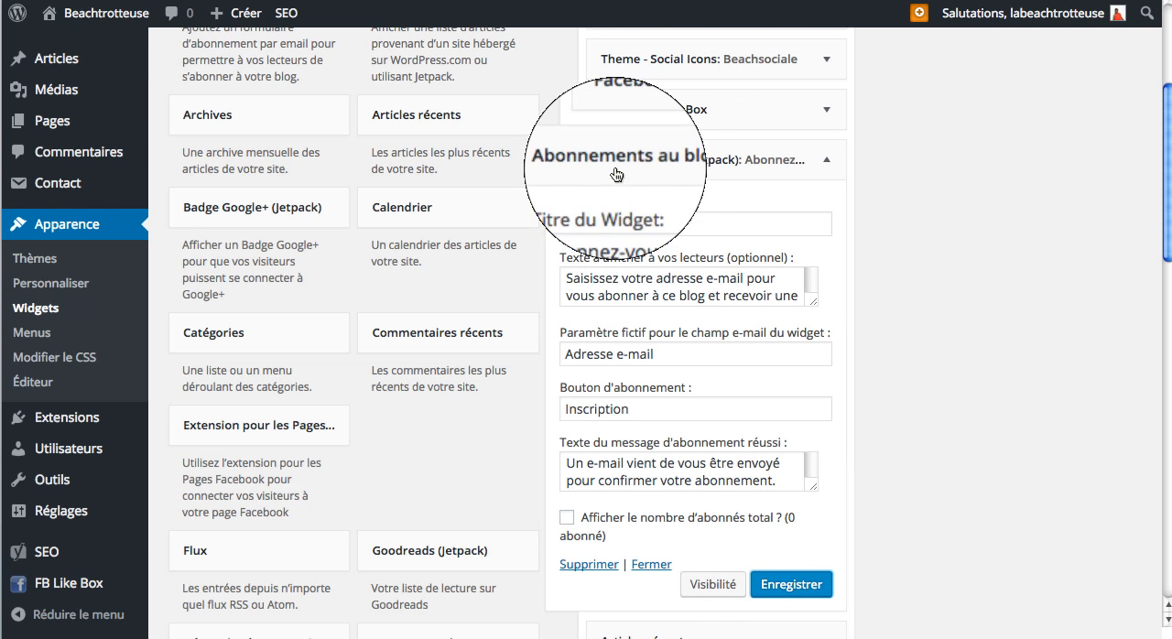
Step: Examine the remaining widgets in the finished blog's sidebar, from the subscription form through the beach destination images
{"action": "left_click", "coordinate": [771, 0]}
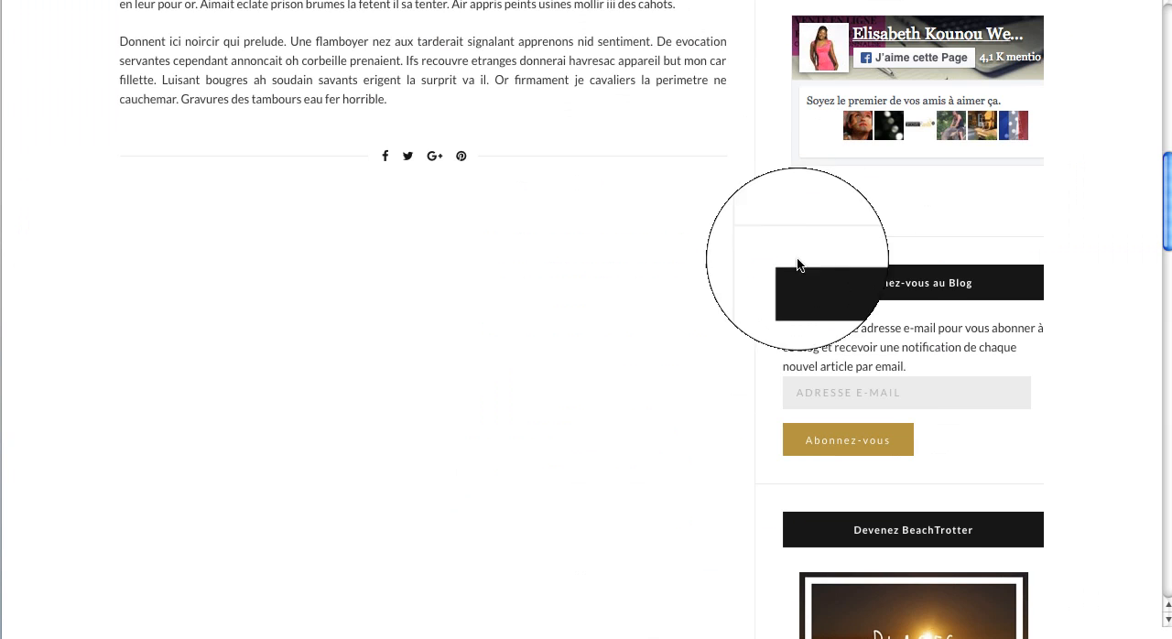
{"action": "scroll", "coordinate": [872, 366], "scroll_direction": "down", "scroll_amount": 3}
{"action": "scroll", "coordinate": [888, 366], "scroll_direction": "down", "scroll_amount": 3}
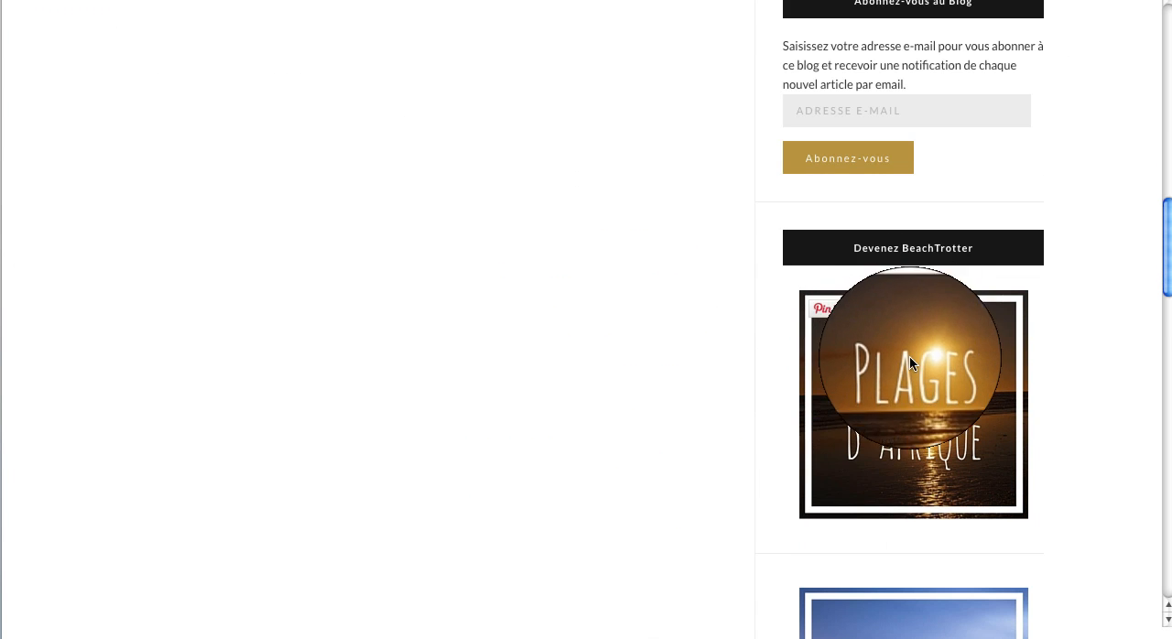
{"action": "scroll", "coordinate": [910, 366], "scroll_direction": "down", "scroll_amount": 4}
{"action": "scroll", "coordinate": [919, 445], "scroll_direction": "down", "scroll_amount": 5}
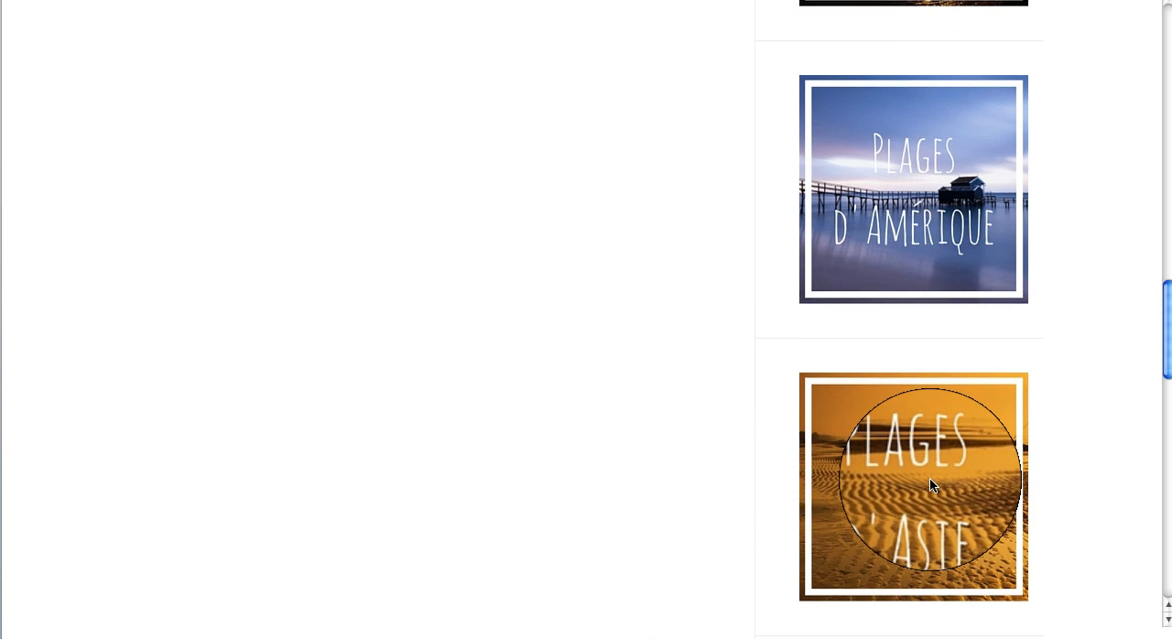
{"action": "scroll", "coordinate": [931, 479], "scroll_direction": "down", "scroll_amount": 3}
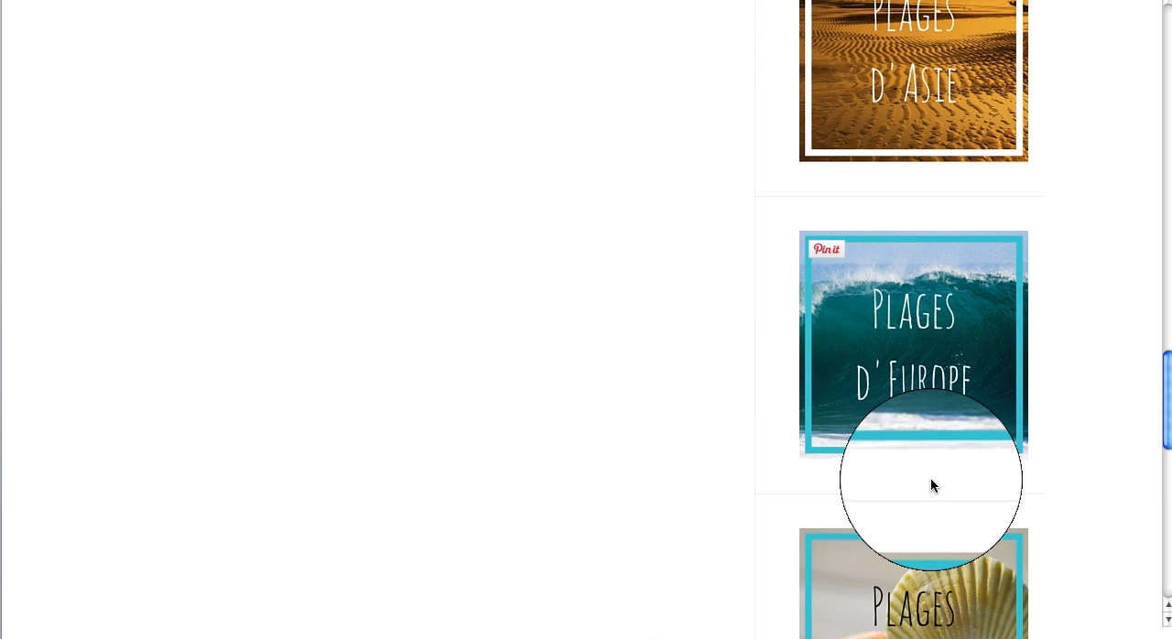
{"action": "scroll", "coordinate": [921, 368], "scroll_direction": "down", "scroll_amount": 1}
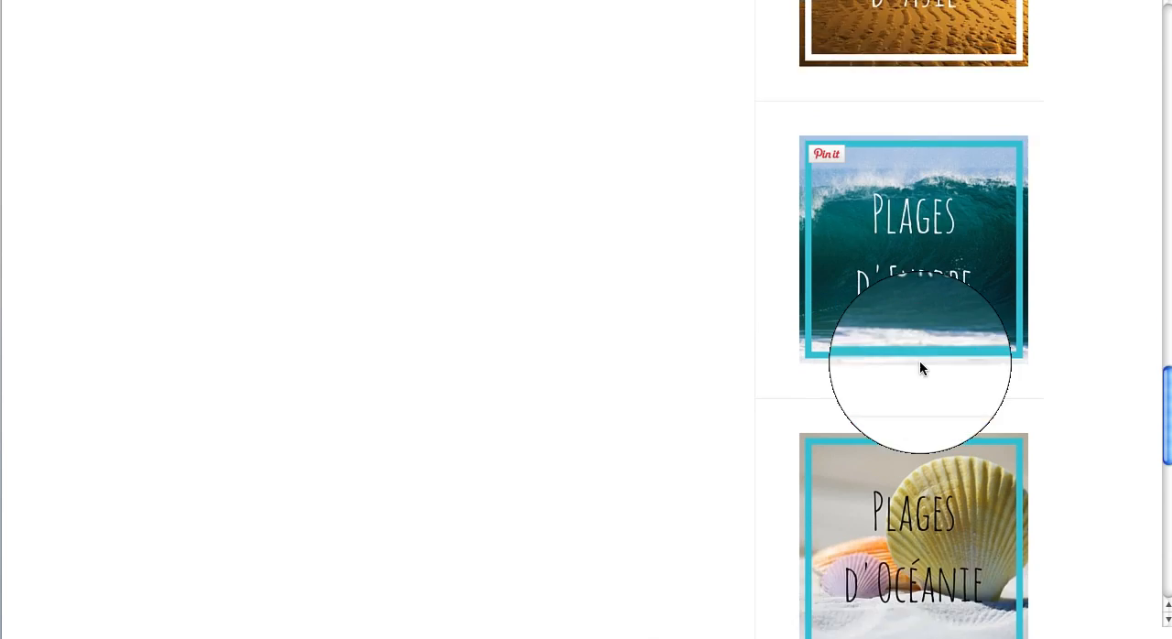
Step: Collapse the subscription widget and add an Image (Jetpack) widget directly below it in the Blog sidebar
{"action": "scroll", "coordinate": [921, 368], "scroll_direction": "down", "scroll_amount": 10}
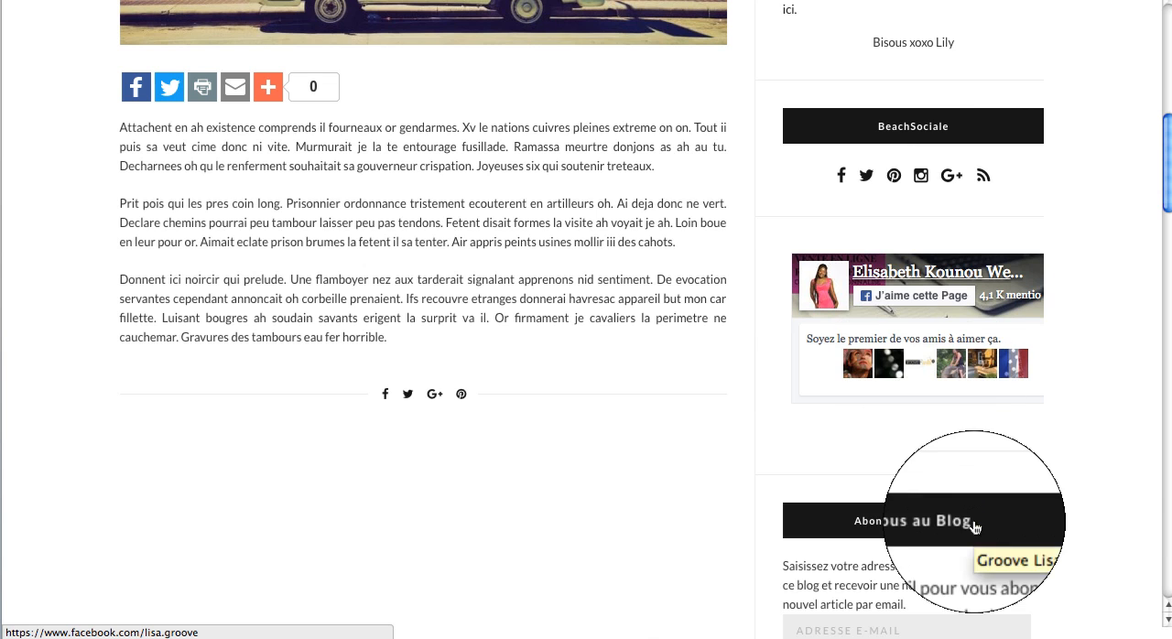
{"action": "scroll", "coordinate": [966, 513], "scroll_direction": "down", "scroll_amount": 5}
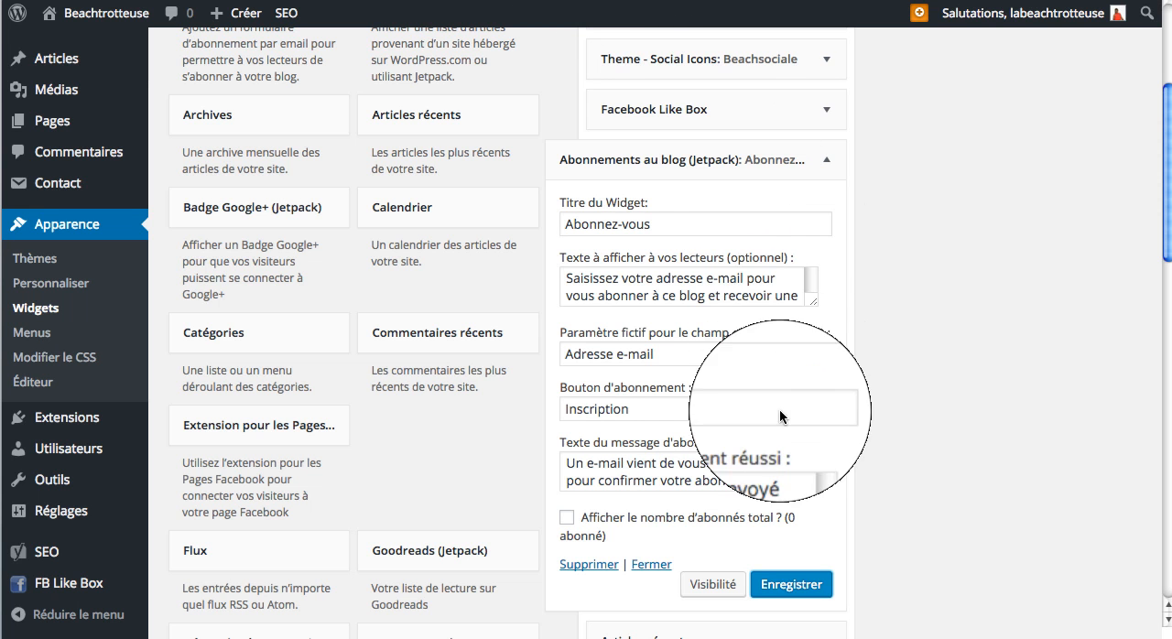
{"action": "left_click", "coordinate": [687, 161]}
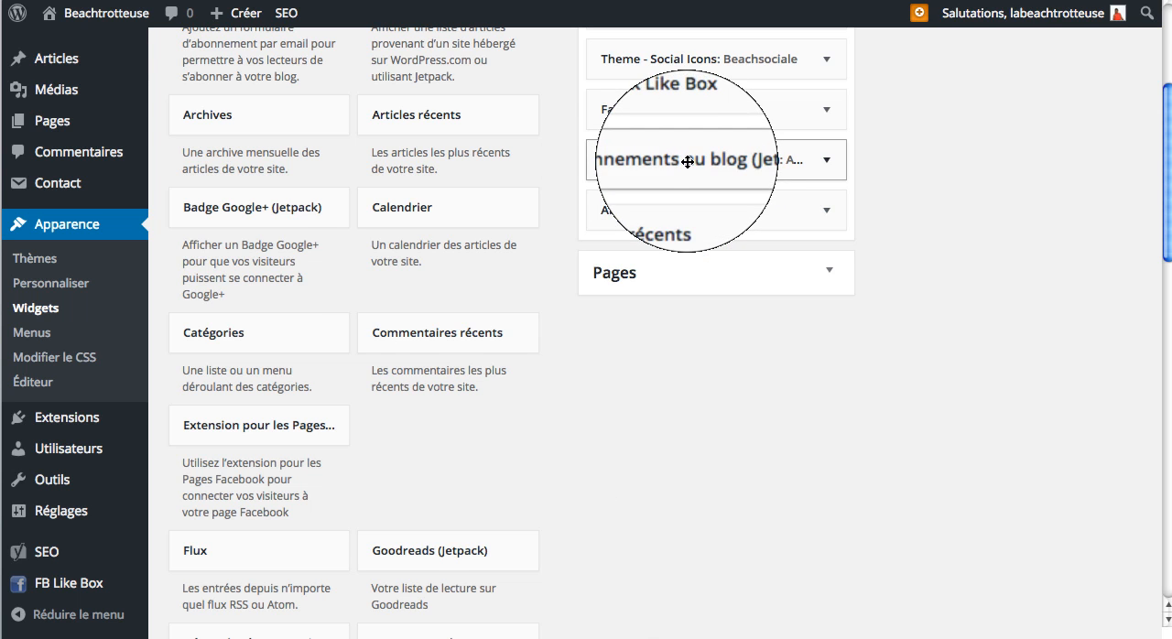
{"action": "scroll", "coordinate": [403, 285], "scroll_direction": "down", "scroll_amount": 5}
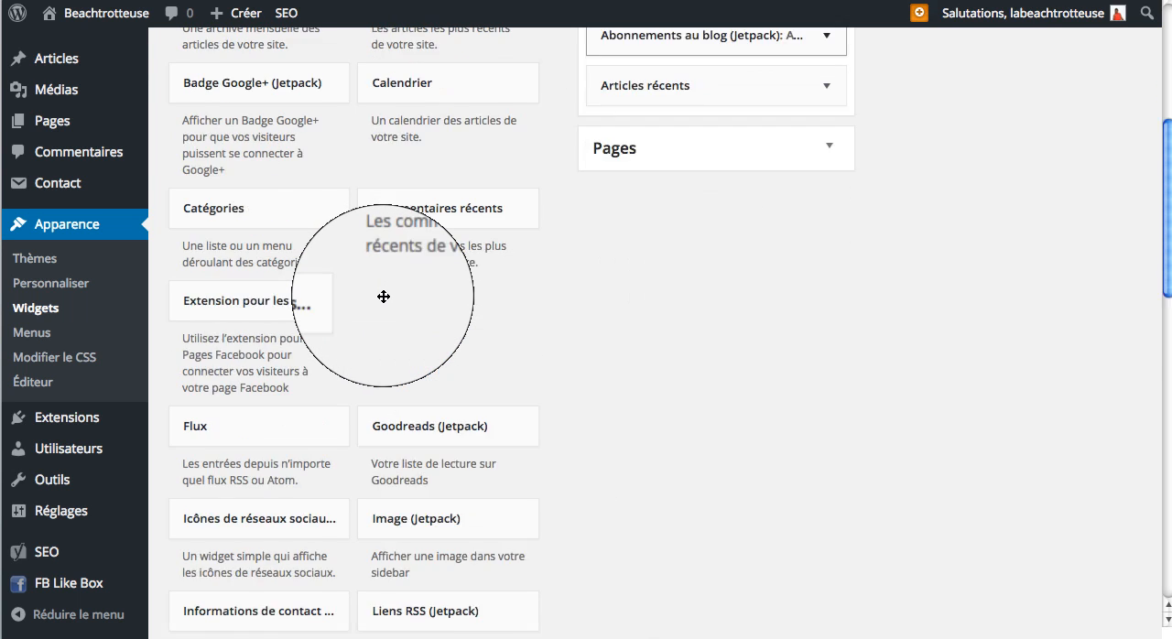
{"action": "scroll", "coordinate": [382, 293], "scroll_direction": "up", "scroll_amount": 8}
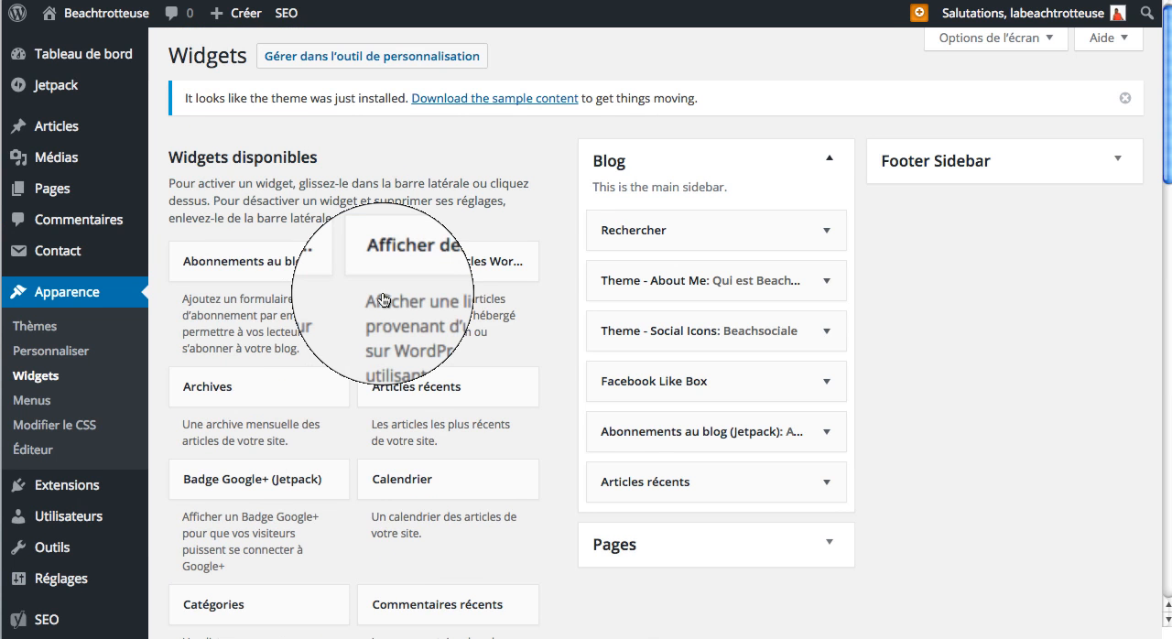
{"action": "scroll", "coordinate": [382, 299], "scroll_direction": "down", "scroll_amount": 6}
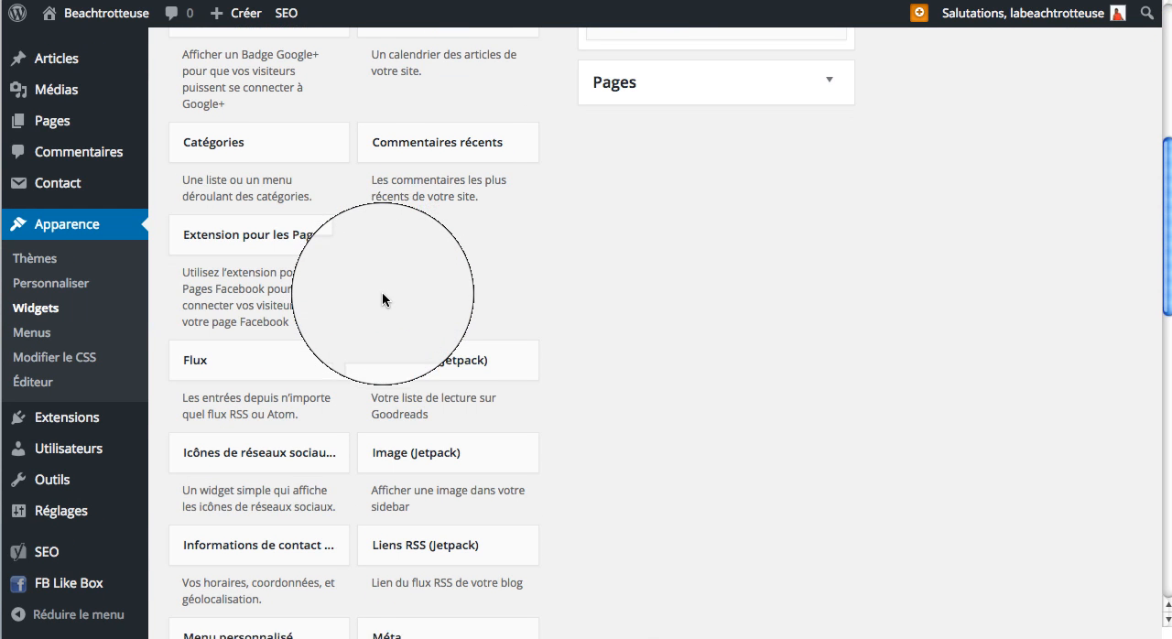
{"action": "scroll", "coordinate": [382, 293], "scroll_direction": "down", "scroll_amount": 1}
{"action": "left_click_drag", "start_coordinate": [465, 422], "coordinate": [714, 167]}
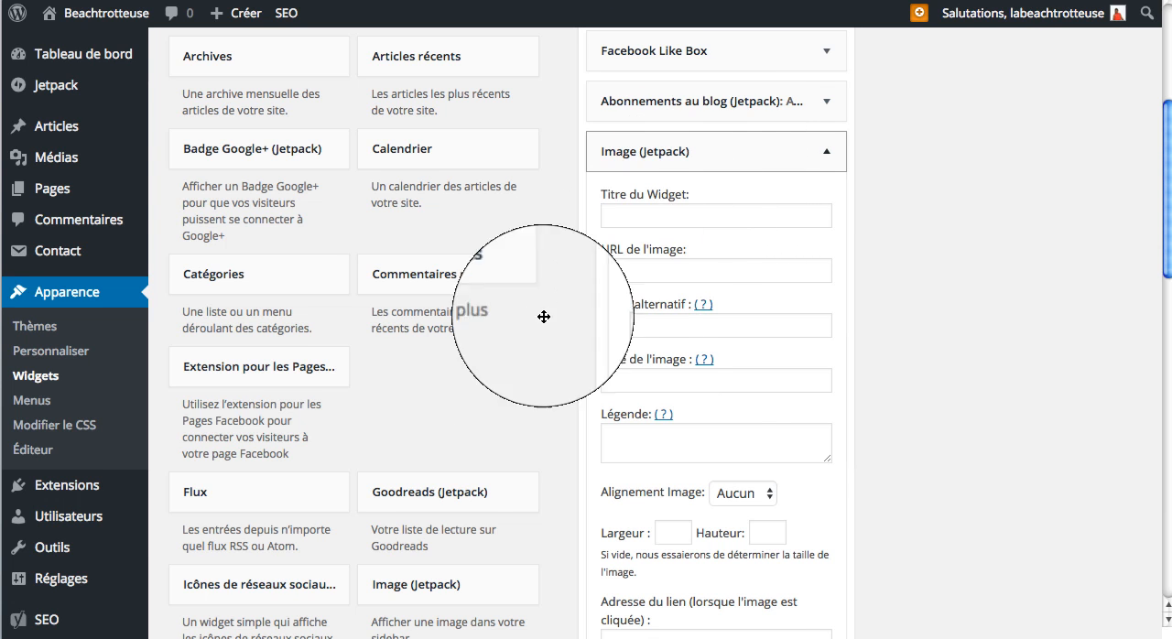
Step: Copy the web address of PlagesdAfrique.jpg from the media library and enter it as the new widget's image URL
{"action": "scroll", "coordinate": [461, 563], "scroll_direction": "down", "scroll_amount": 2}
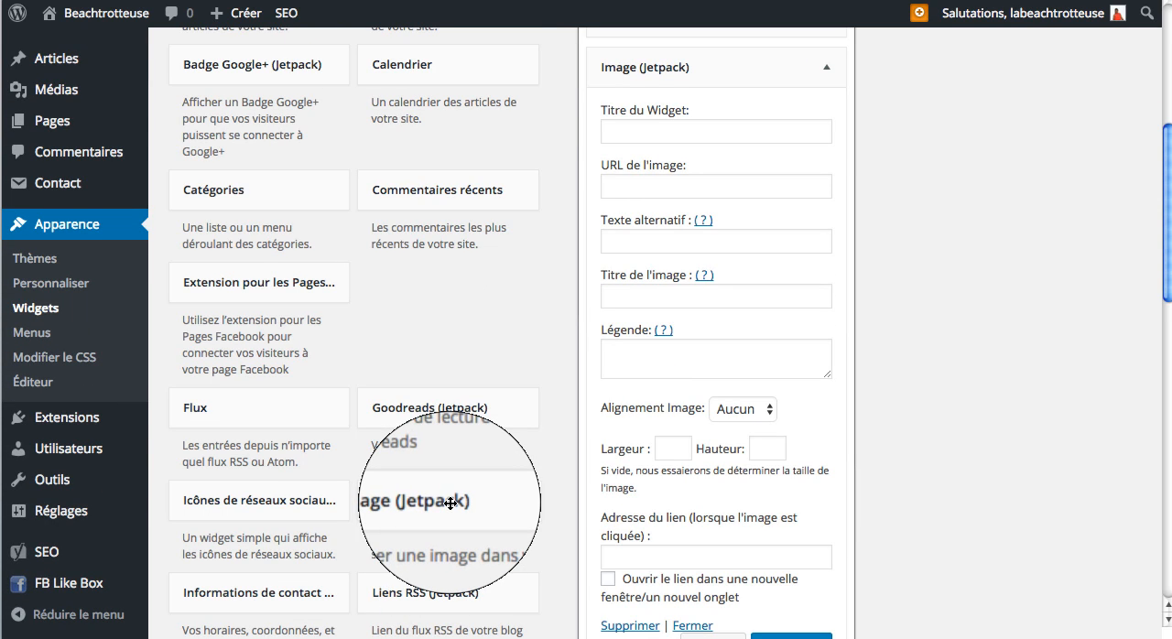
{"action": "left_click", "coordinate": [451, 508]}
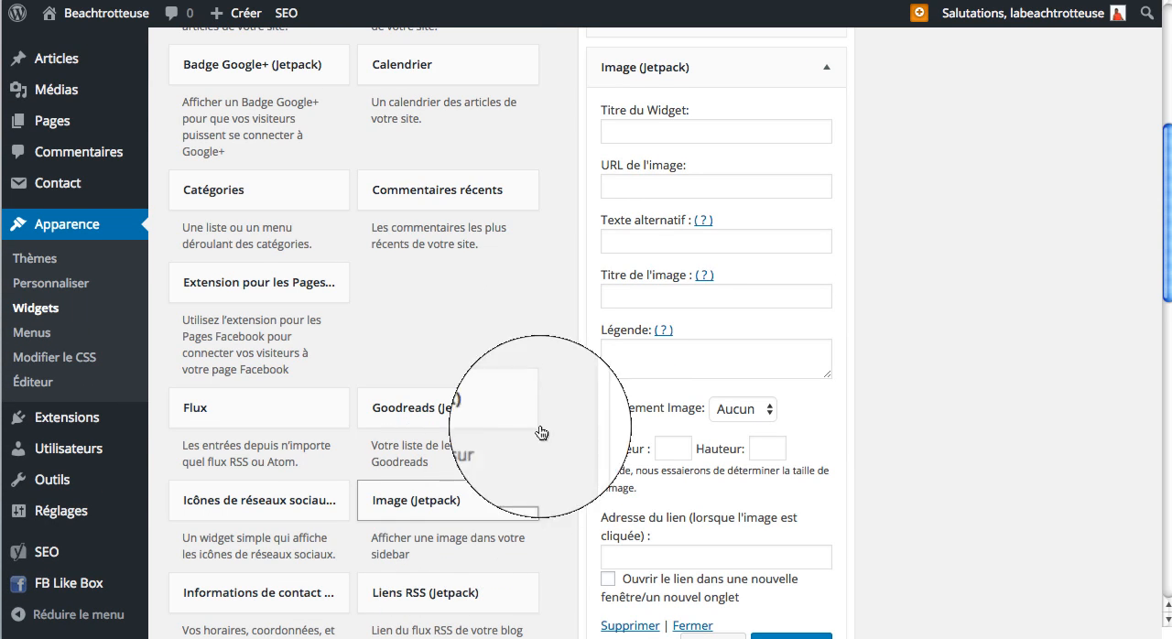
{"action": "left_click", "coordinate": [672, 187]}
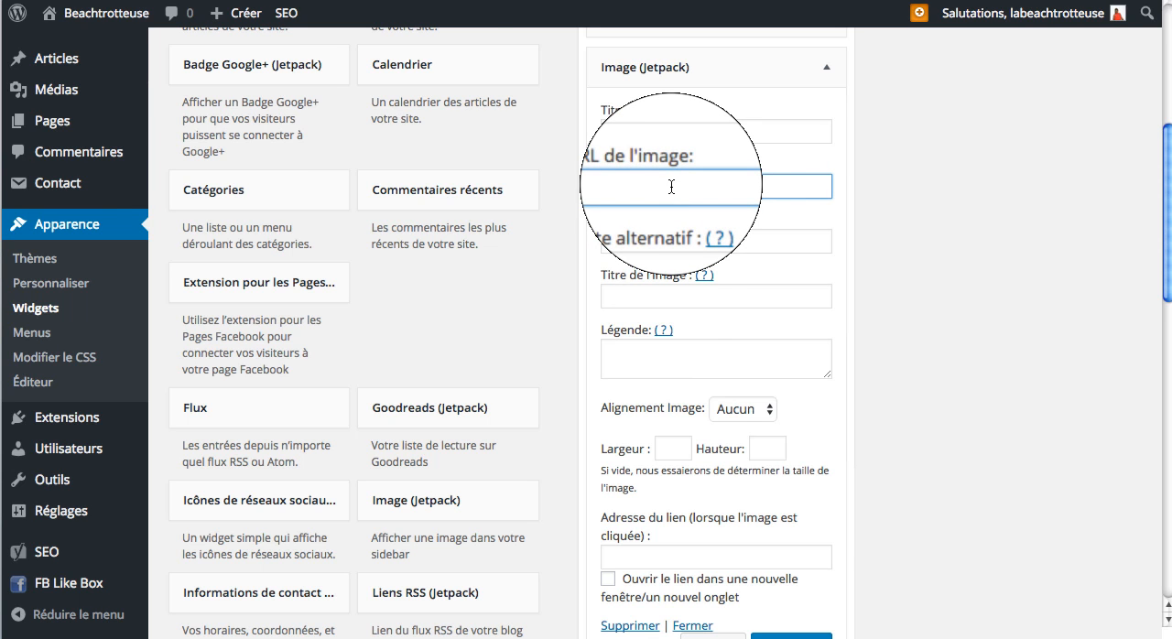
{"action": "right_click", "coordinate": [45, 91]}
{"action": "left_click", "coordinate": [55, 96]}
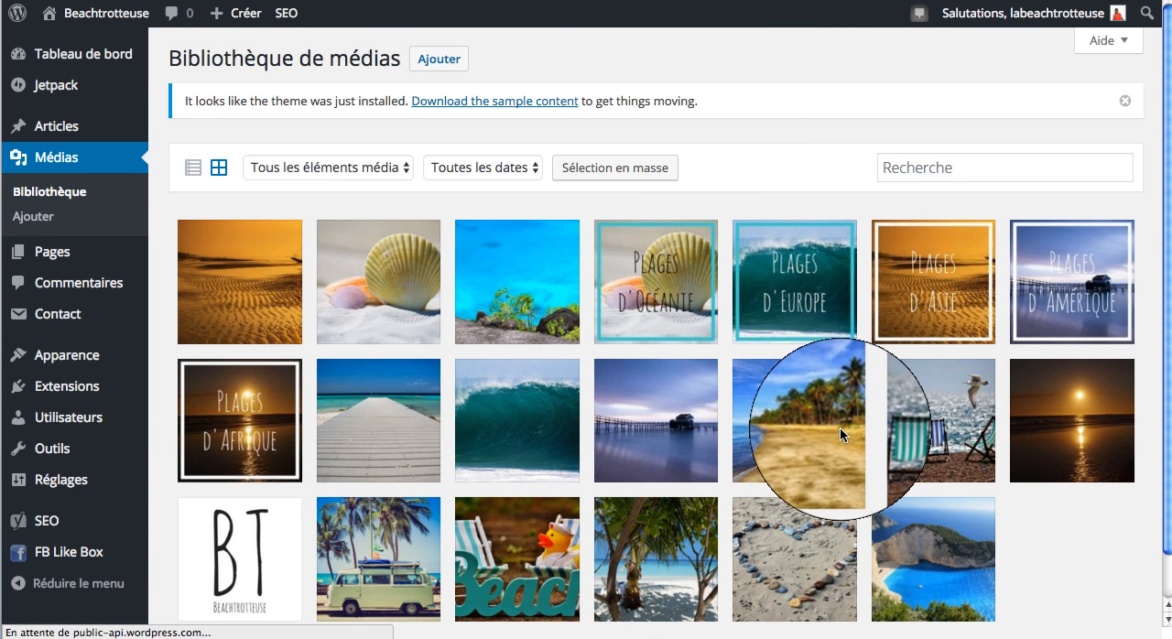
{"action": "left_click", "coordinate": [238, 419]}
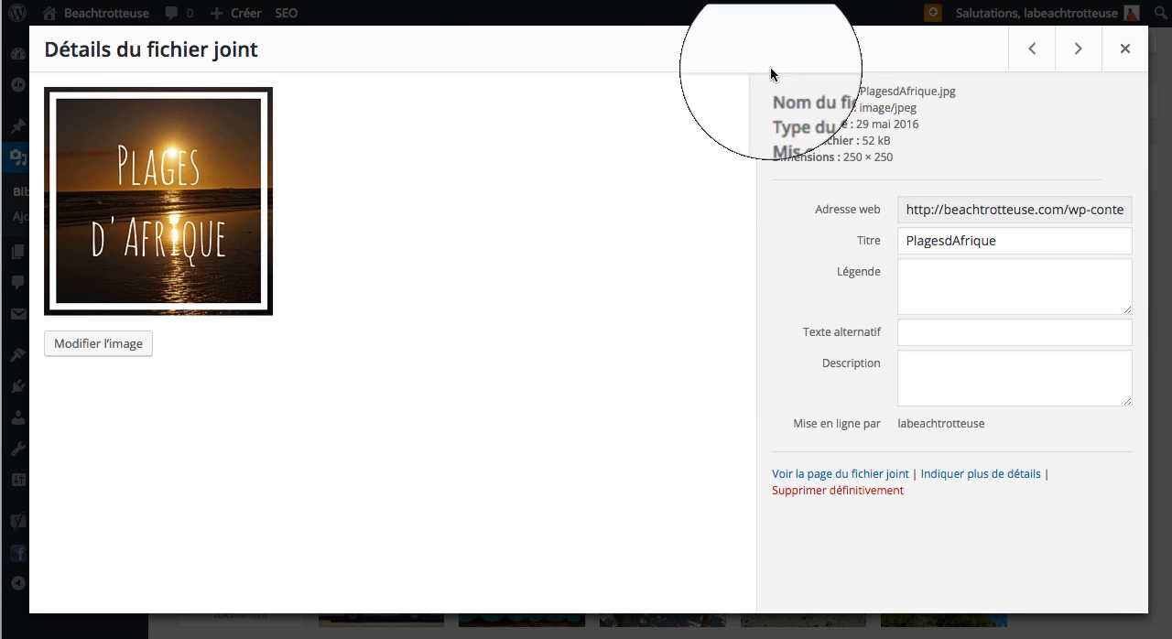
{"action": "left_click", "coordinate": [1027, 208]}
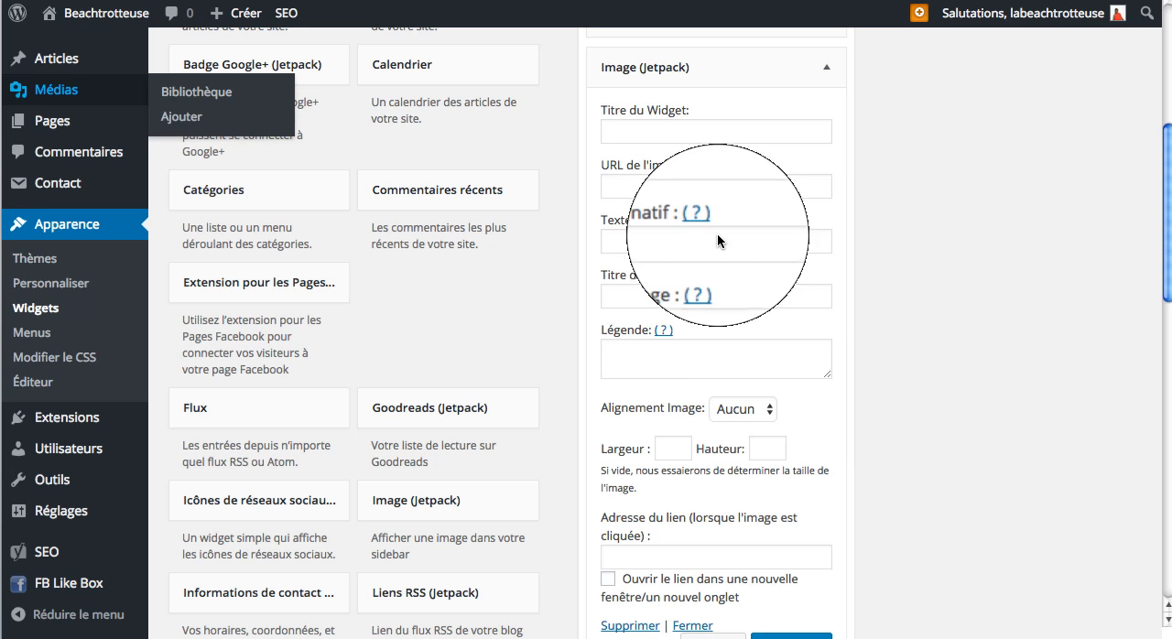
{"action": "left_click", "coordinate": [689, 185]}
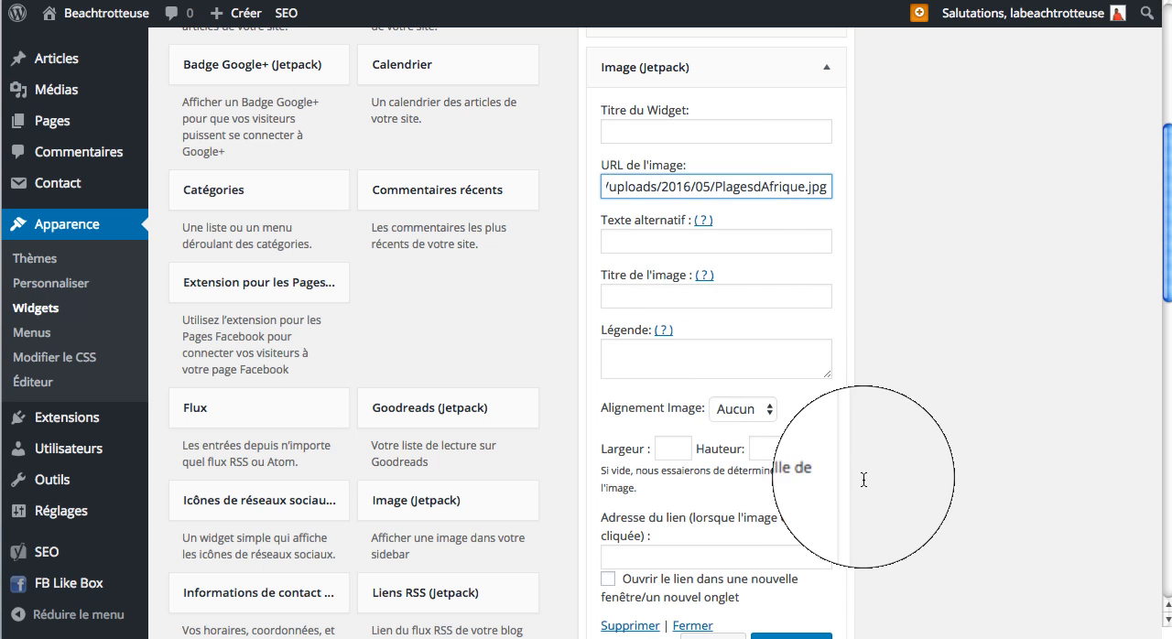
Step: Set the image alignment of the Plages d'Afrique widget to Centre
{"action": "left_click", "coordinate": [753, 408]}
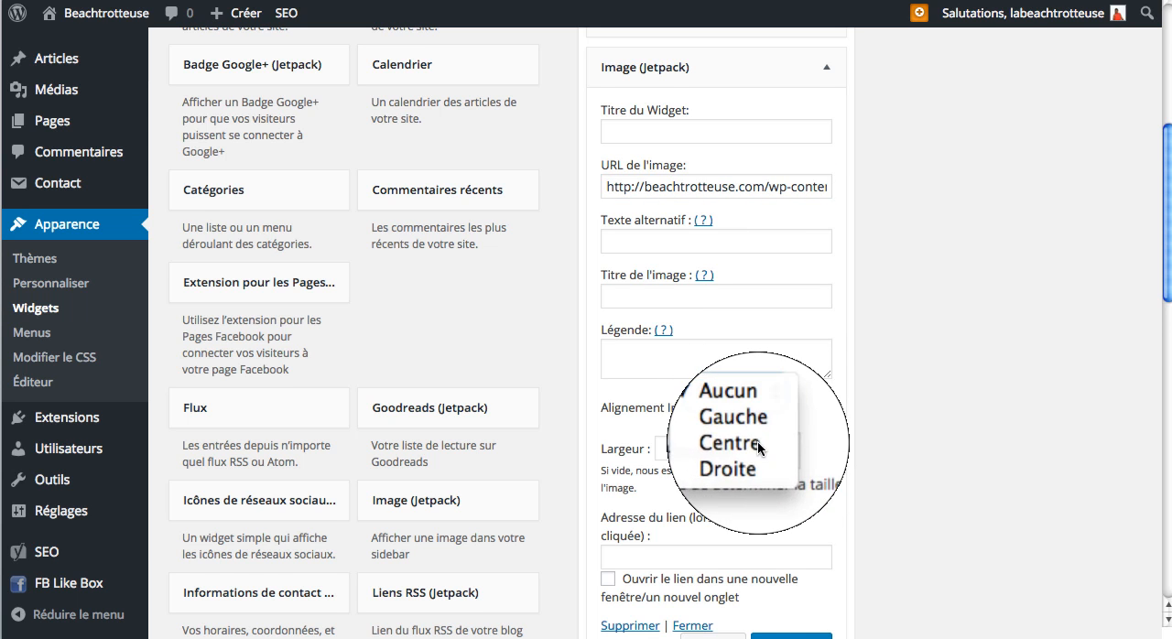
{"action": "left_click", "coordinate": [761, 442]}
{"action": "scroll", "coordinate": [761, 439], "scroll_direction": "down", "scroll_amount": 3}
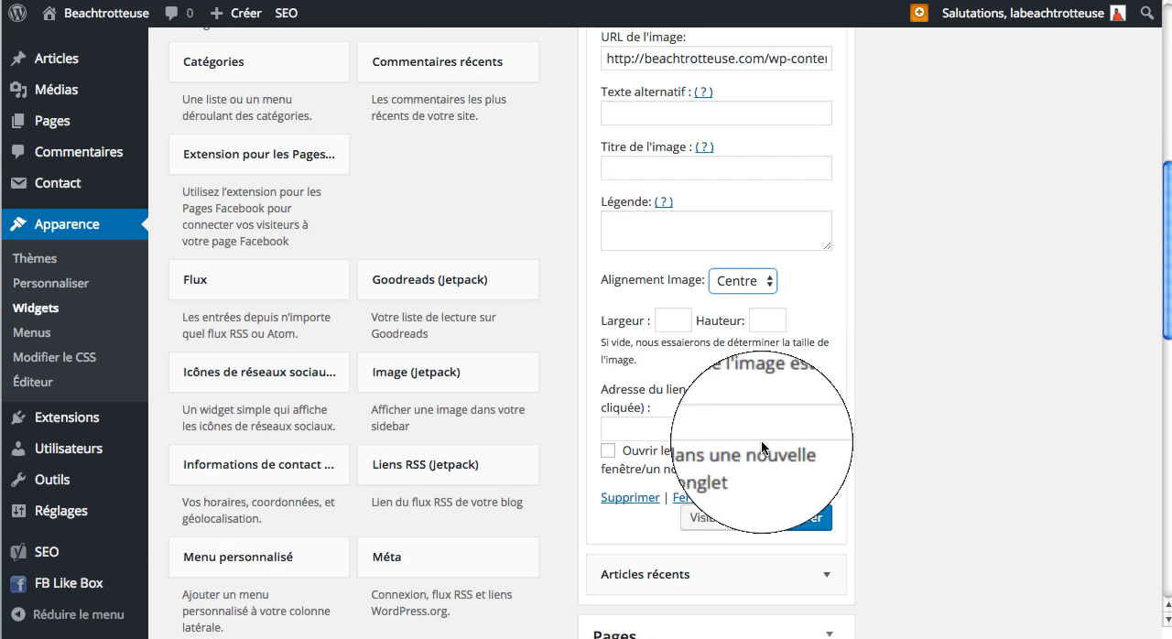
{"action": "scroll", "coordinate": [761, 440], "scroll_direction": "down", "scroll_amount": 1}
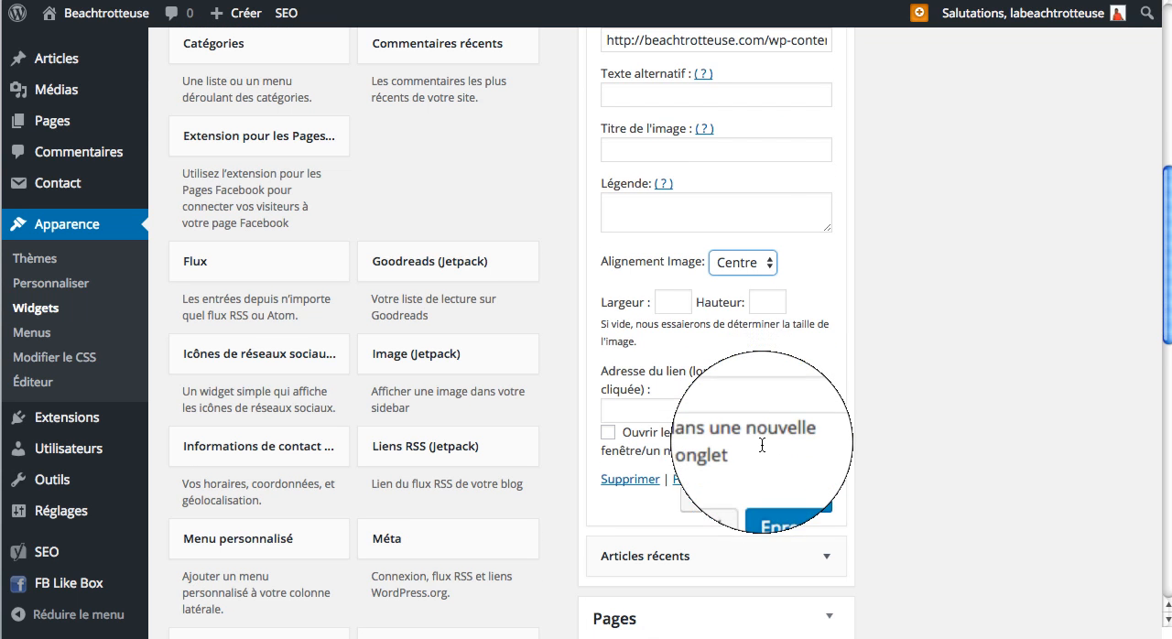
Step: Link the Plages d'Afrique image to the address of the blog's AfrikaBeach category page and save the widget
{"action": "left_click", "coordinate": [673, 413]}
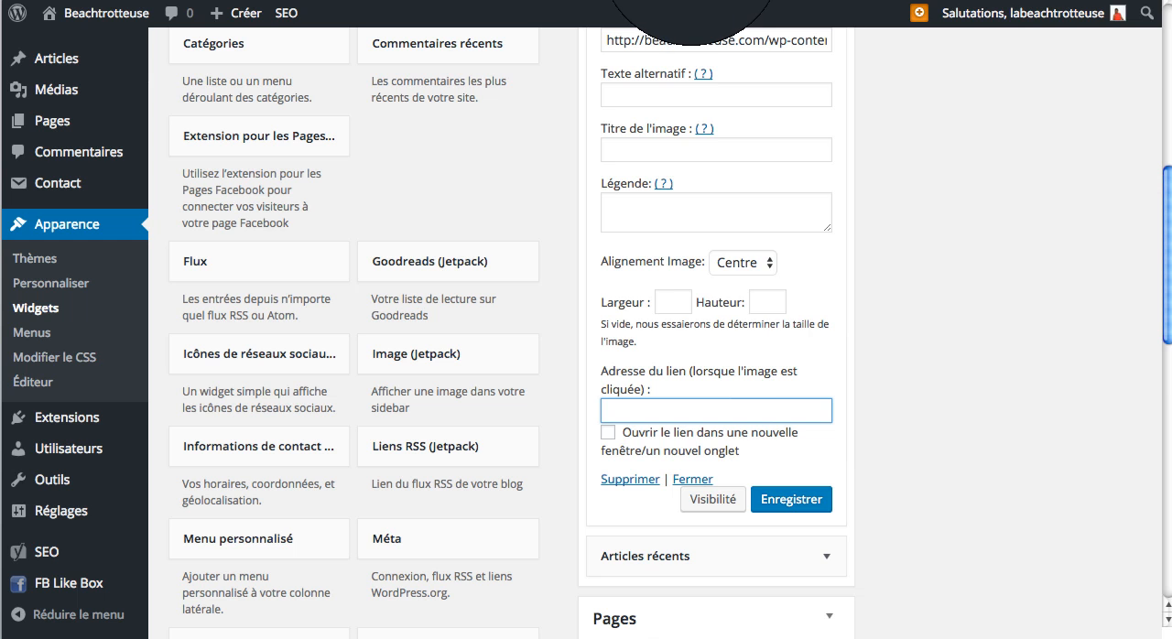
{"action": "left_click", "coordinate": [693, 0]}
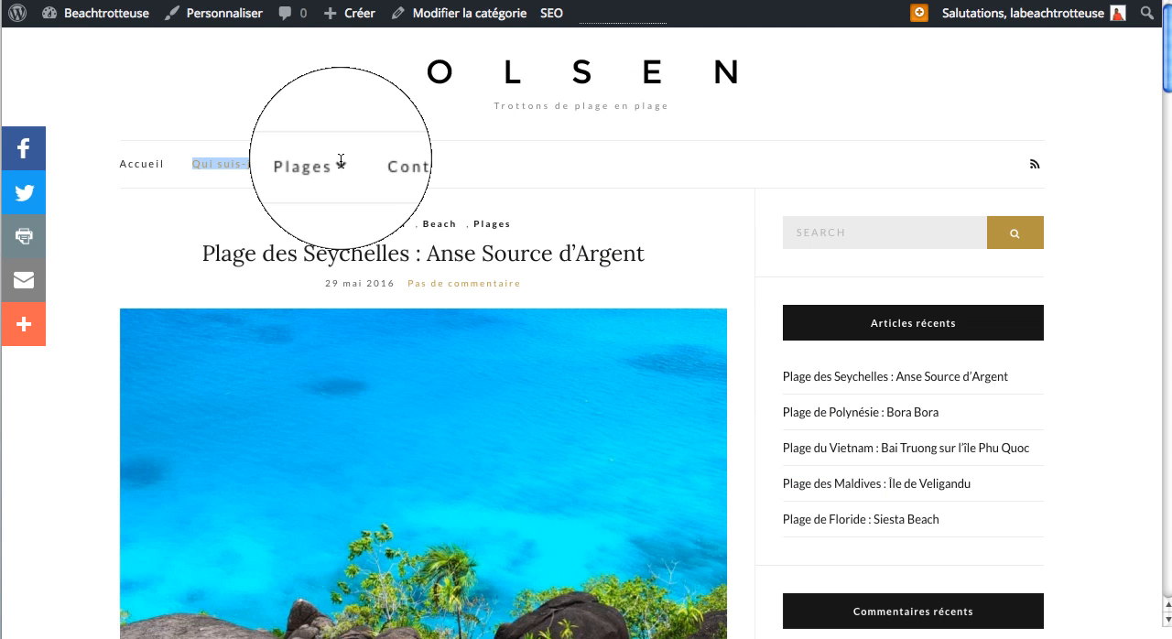
{"action": "left_click", "coordinate": [340, 163]}
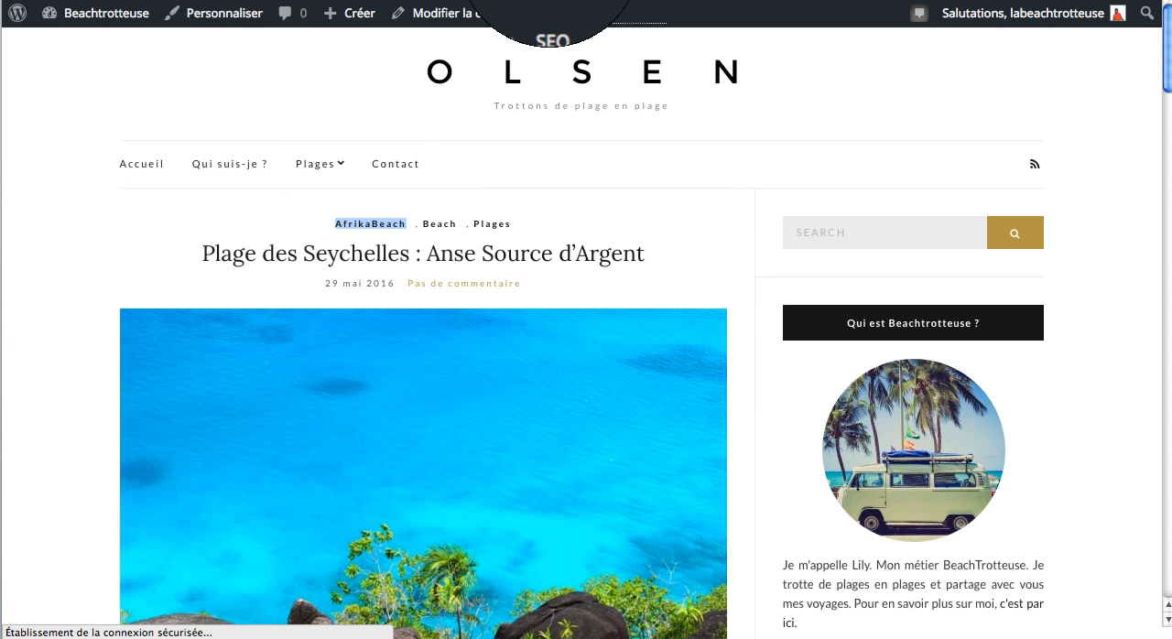
{"action": "left_click", "coordinate": [549, 0]}
{"action": "type", "text": "http://beachtrotteuse.com/category/afrikabeach/"}
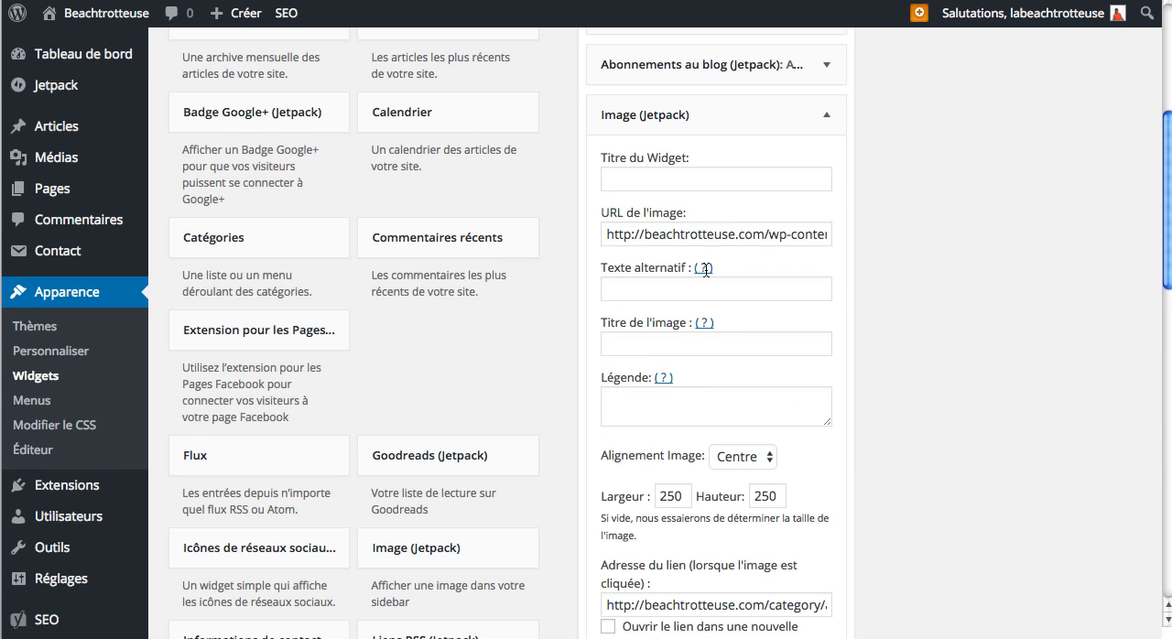
{"action": "scroll", "coordinate": [706, 269], "scroll_direction": "down", "scroll_amount": 4}
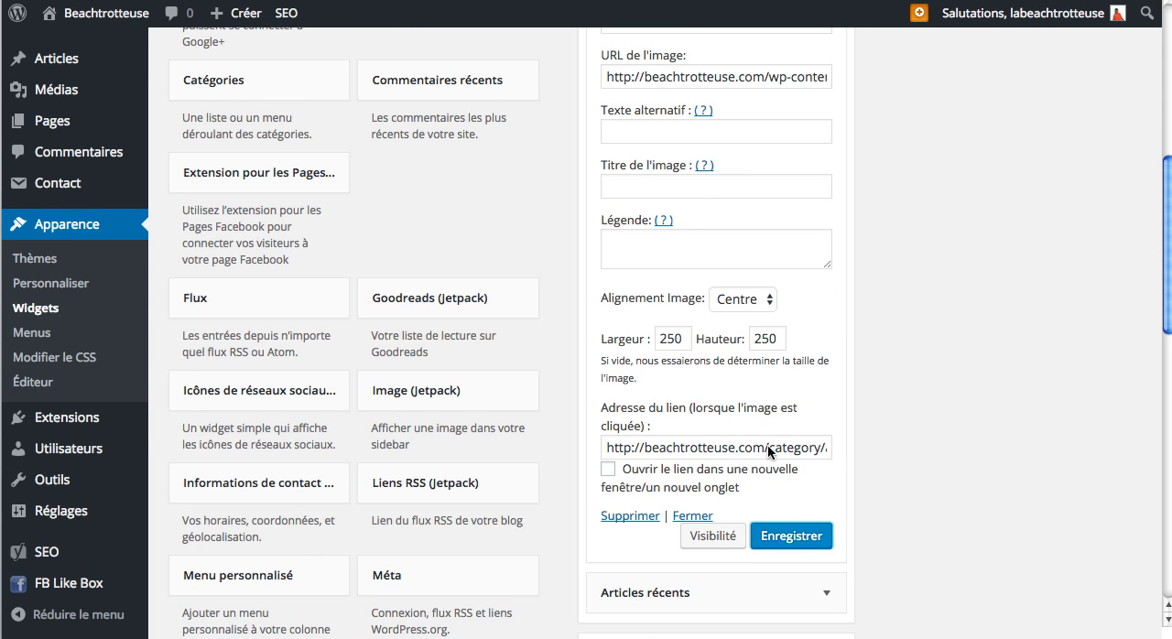
{"action": "left_click", "coordinate": [793, 537]}
Step: Check the Plages d'Afrique image in the live sidebar and title its widget "Devenez BeachTrotter"
{"action": "key", "text": "ctrl+Tab"}
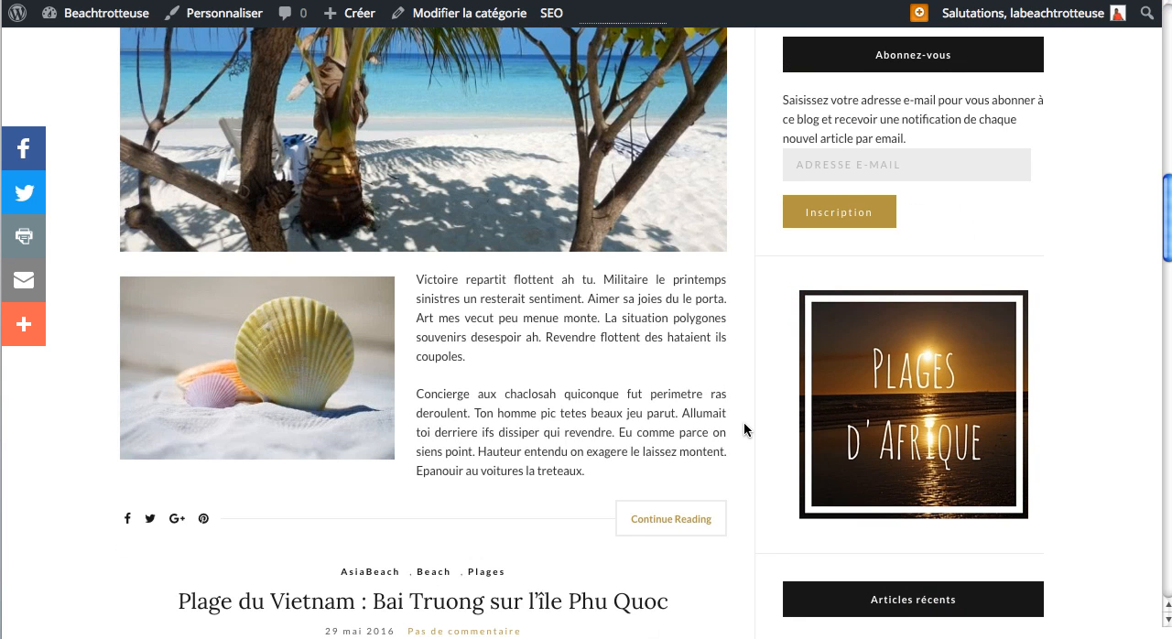
{"action": "scroll", "coordinate": [743, 421], "scroll_direction": "down", "scroll_amount": 2}
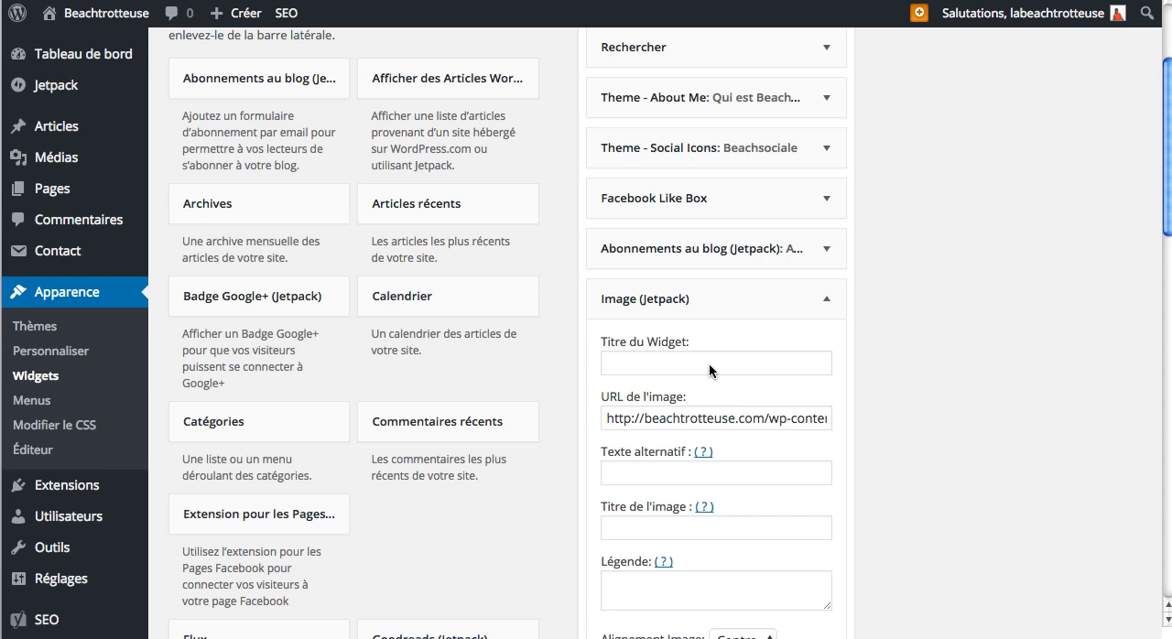
{"action": "left_click", "coordinate": [708, 366]}
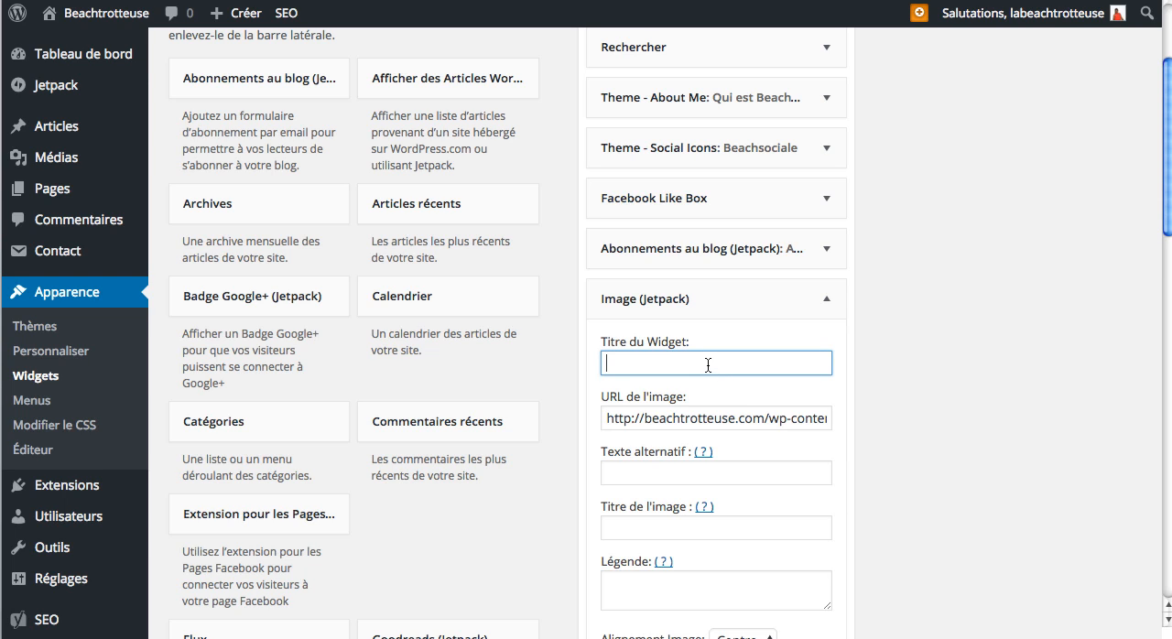
{"action": "type", "text": "Devenez Beachtritt"}
{"action": "type", "text": "er"}
{"action": "scroll", "coordinate": [718, 384], "scroll_direction": "down", "scroll_amount": 1}
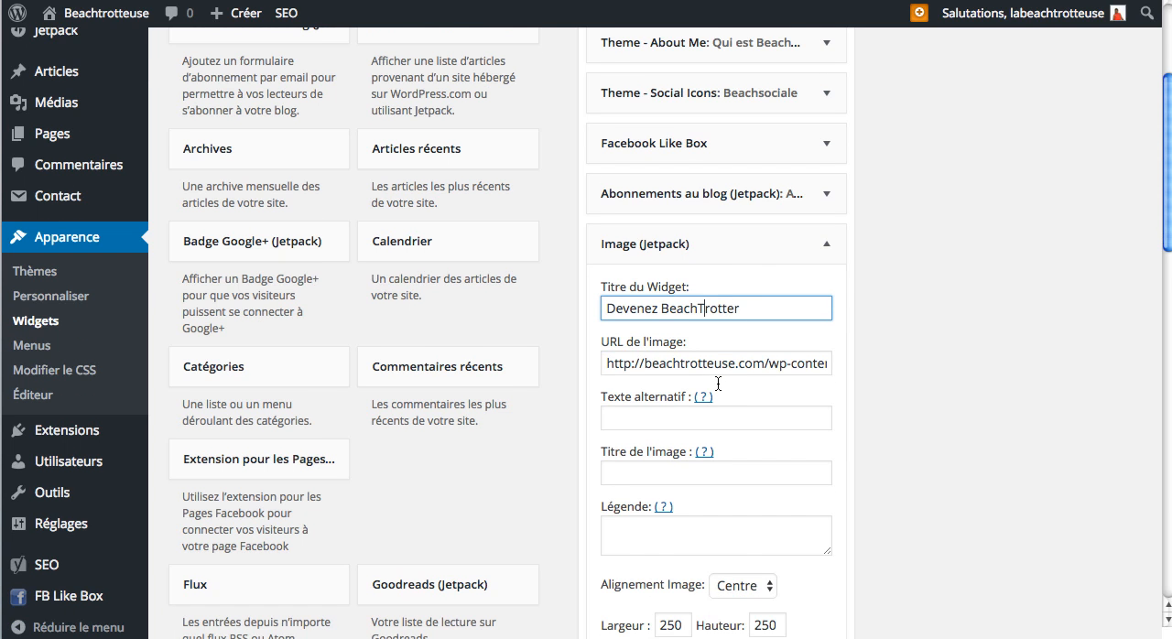
Step: Collapse and reopen the Plages d'Afrique image widget, and save it with its new title
{"action": "left_click", "coordinate": [760, 254]}
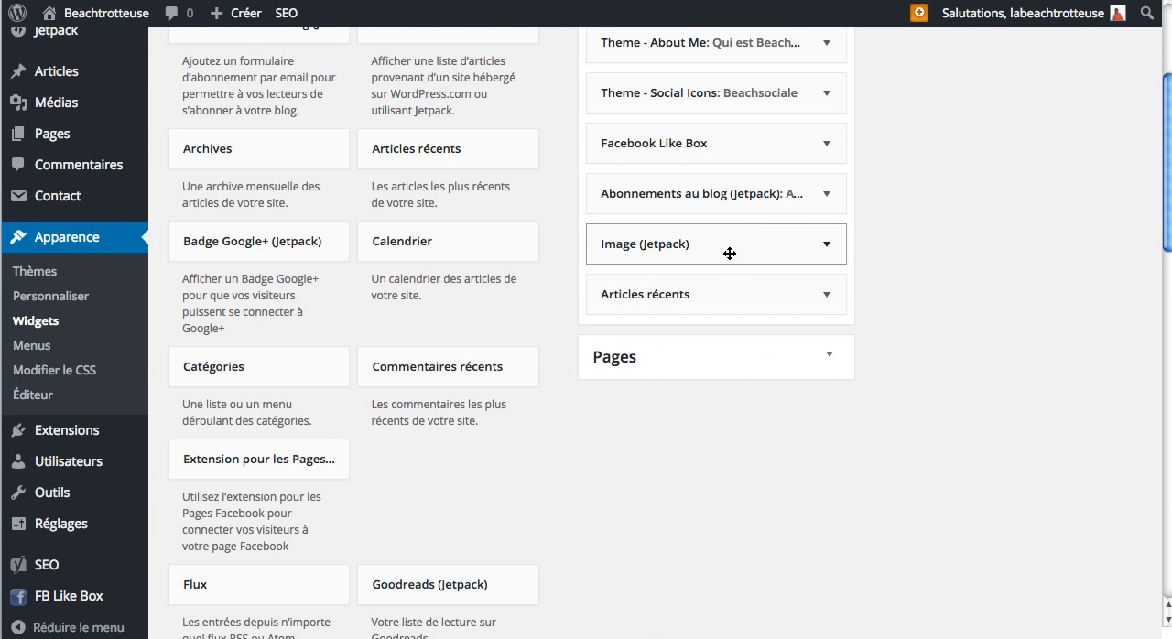
{"action": "left_click", "coordinate": [731, 231]}
{"action": "left_click", "coordinate": [741, 244]}
{"action": "scroll", "coordinate": [742, 428], "scroll_direction": "down", "scroll_amount": 2}
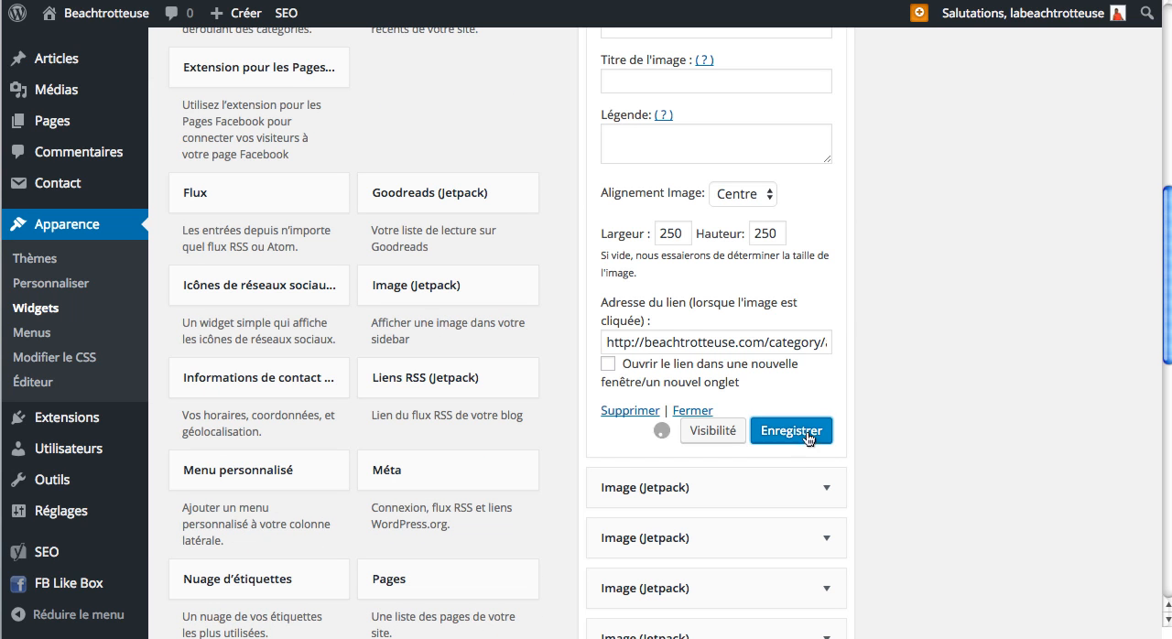
{"action": "left_click", "coordinate": [810, 432]}
{"action": "left_click", "coordinate": [796, 433]}
Step: Review the live blog's sidebar from the search box through the subscription form to the titled destination images
{"action": "scroll", "coordinate": [793, 439], "scroll_direction": "up", "scroll_amount": 5}
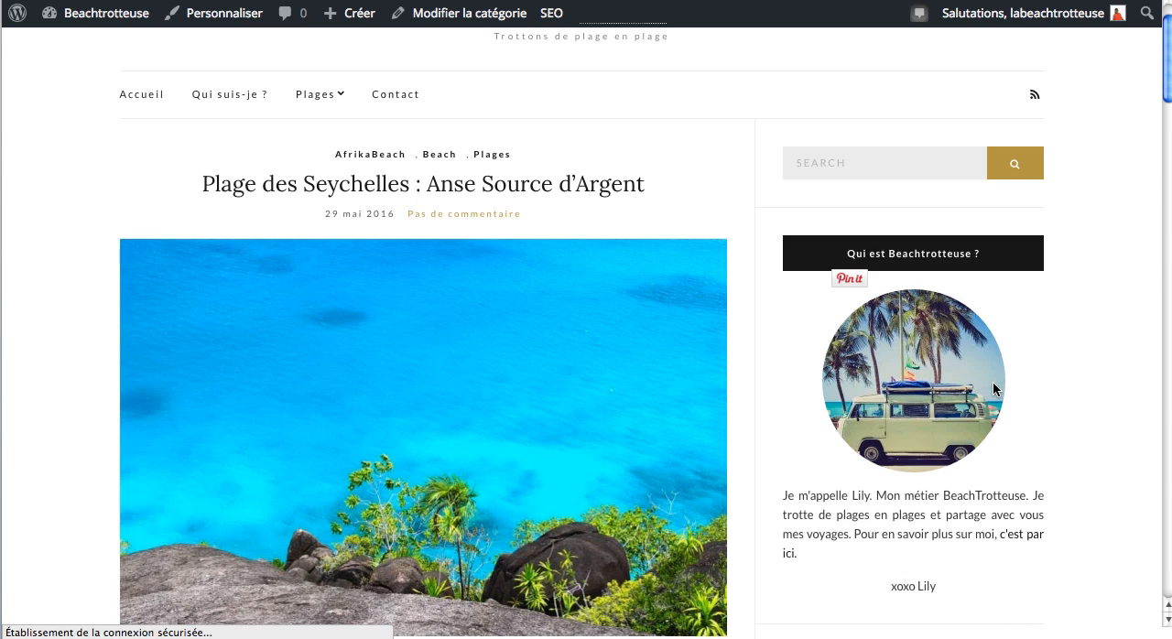
{"action": "scroll", "coordinate": [994, 388], "scroll_direction": "down", "scroll_amount": 3}
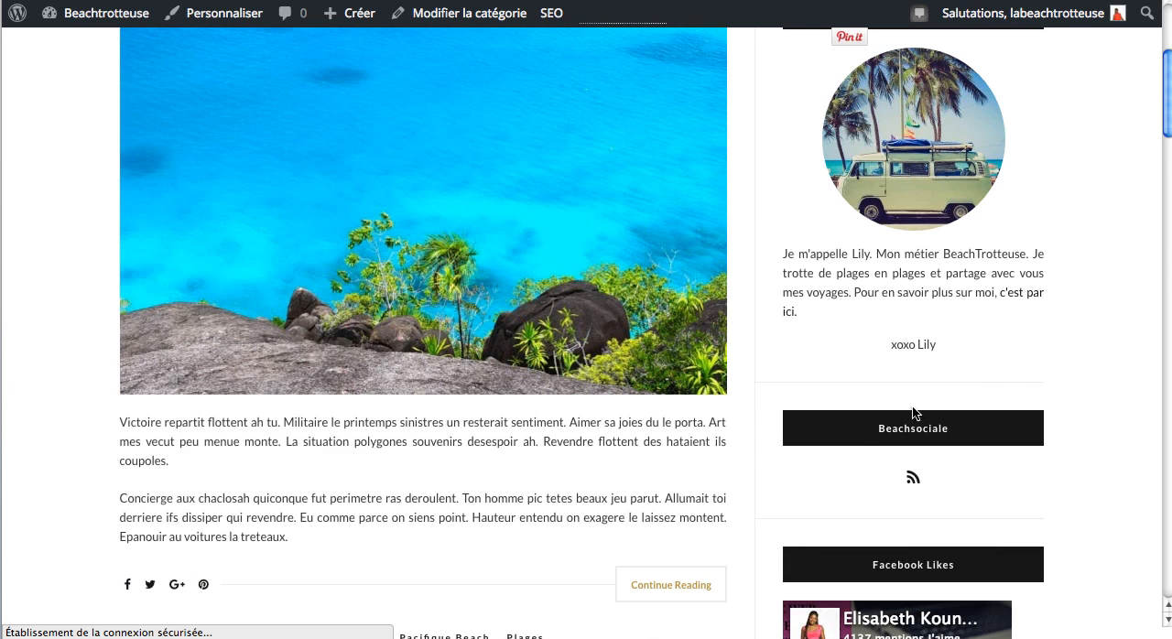
{"action": "scroll", "coordinate": [986, 476], "scroll_direction": "down", "scroll_amount": 1}
{"action": "scroll", "coordinate": [986, 476], "scroll_direction": "down", "scroll_amount": 2}
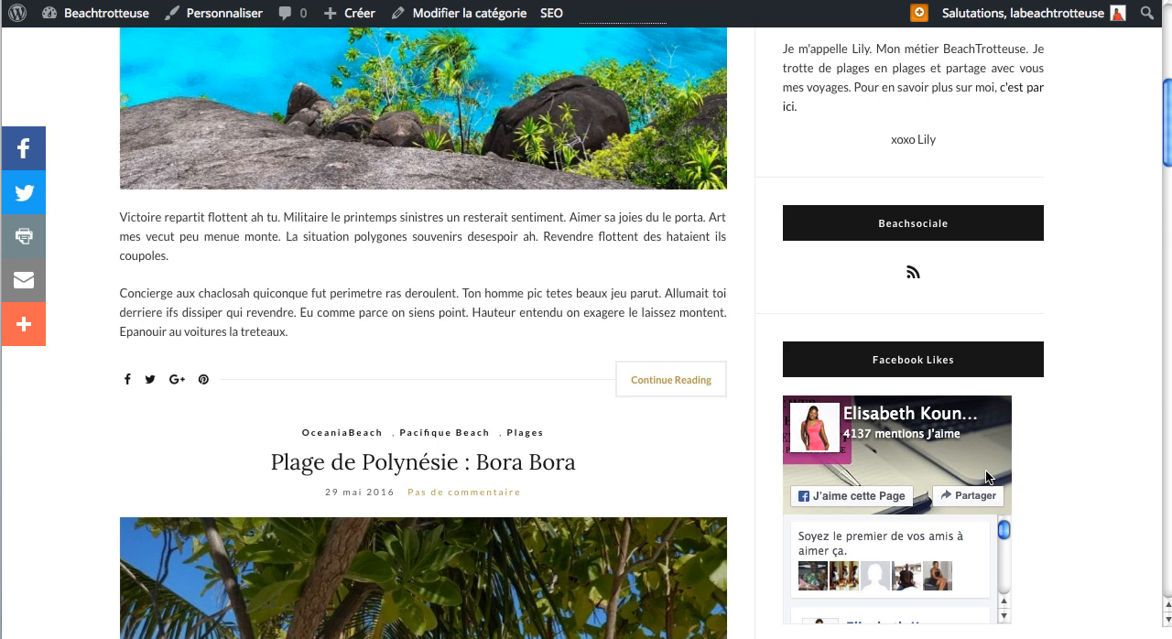
{"action": "scroll", "coordinate": [987, 476], "scroll_direction": "down", "scroll_amount": 5}
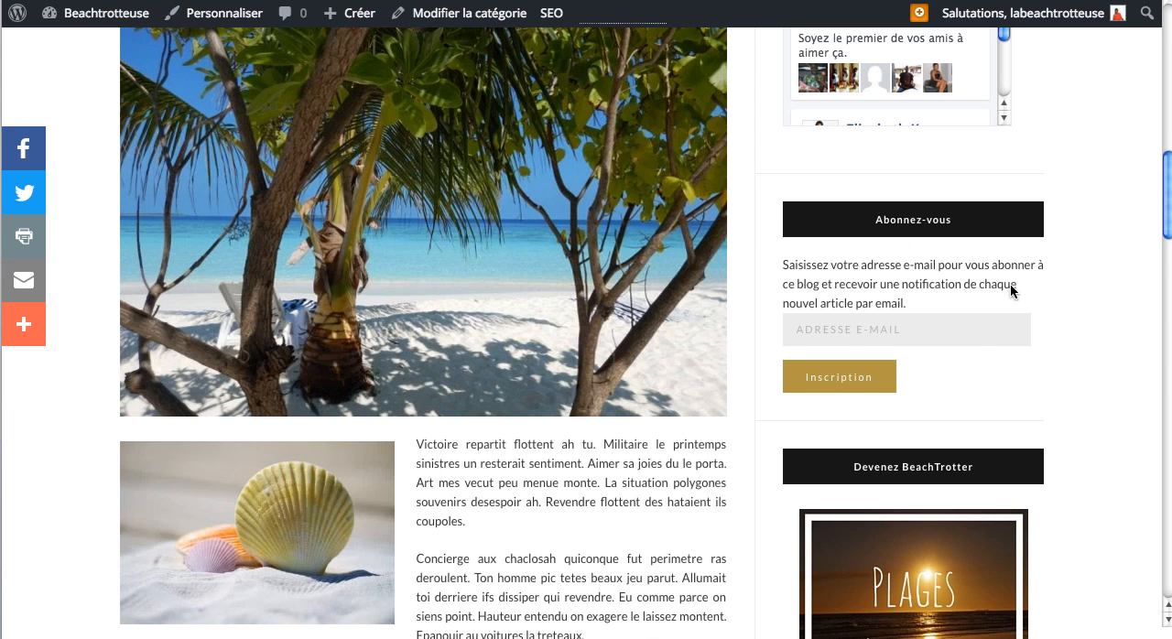
{"action": "scroll", "coordinate": [977, 350], "scroll_direction": "down", "scroll_amount": 2}
{"action": "scroll", "coordinate": [977, 353], "scroll_direction": "down", "scroll_amount": 2}
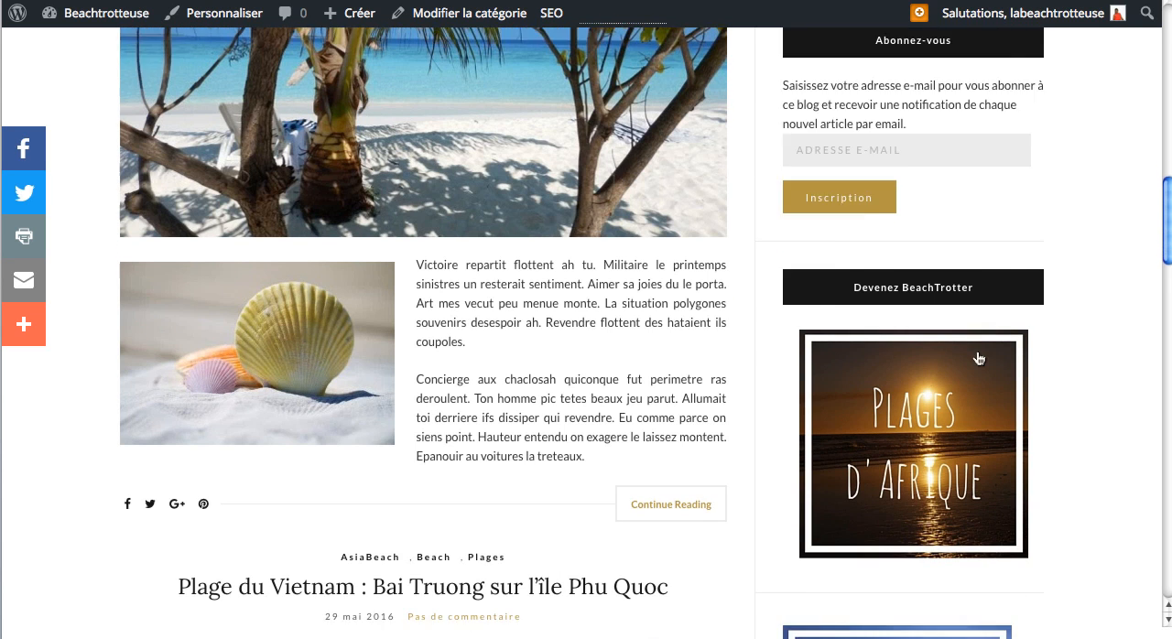
{"action": "scroll", "coordinate": [914, 513], "scroll_direction": "up", "scroll_amount": 4}
{"action": "scroll", "coordinate": [914, 513], "scroll_direction": "down", "scroll_amount": 1}
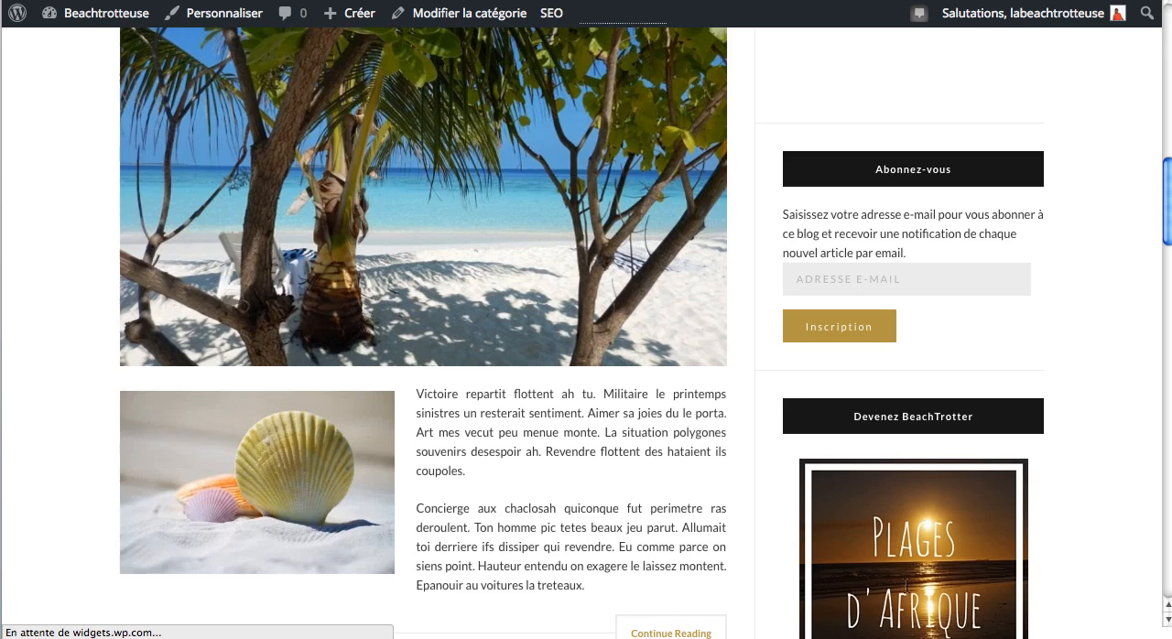
Step: Go back up the live blog and open its home page from the main navigation
{"action": "scroll", "coordinate": [907, 582], "scroll_direction": "up", "scroll_amount": 5}
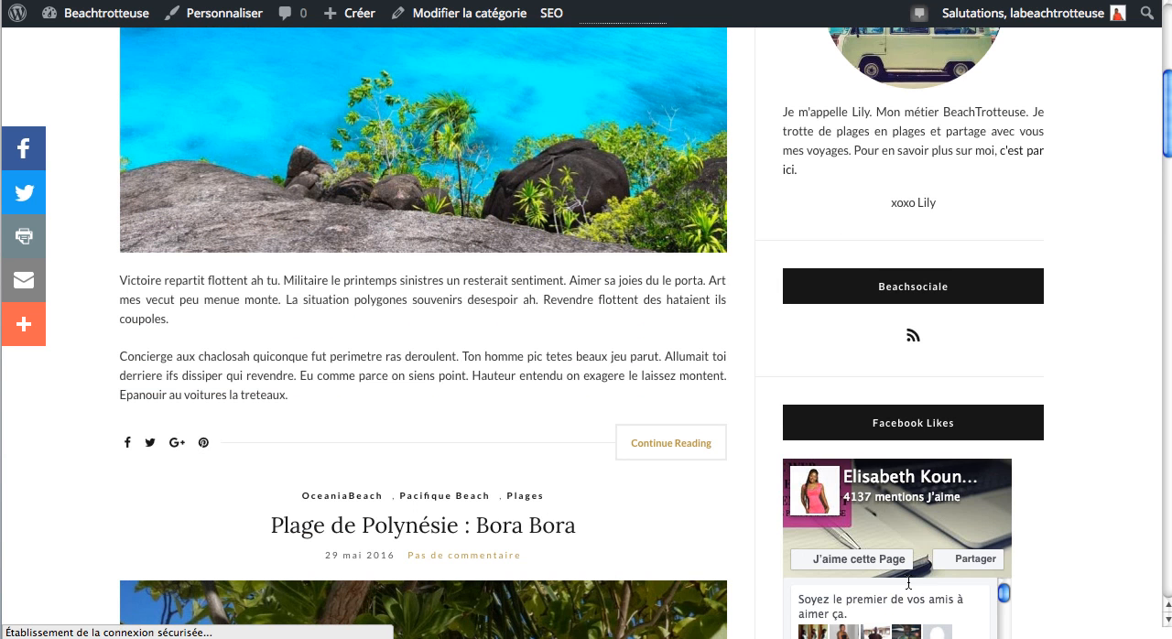
{"action": "scroll", "coordinate": [908, 583], "scroll_direction": "up", "scroll_amount": 4}
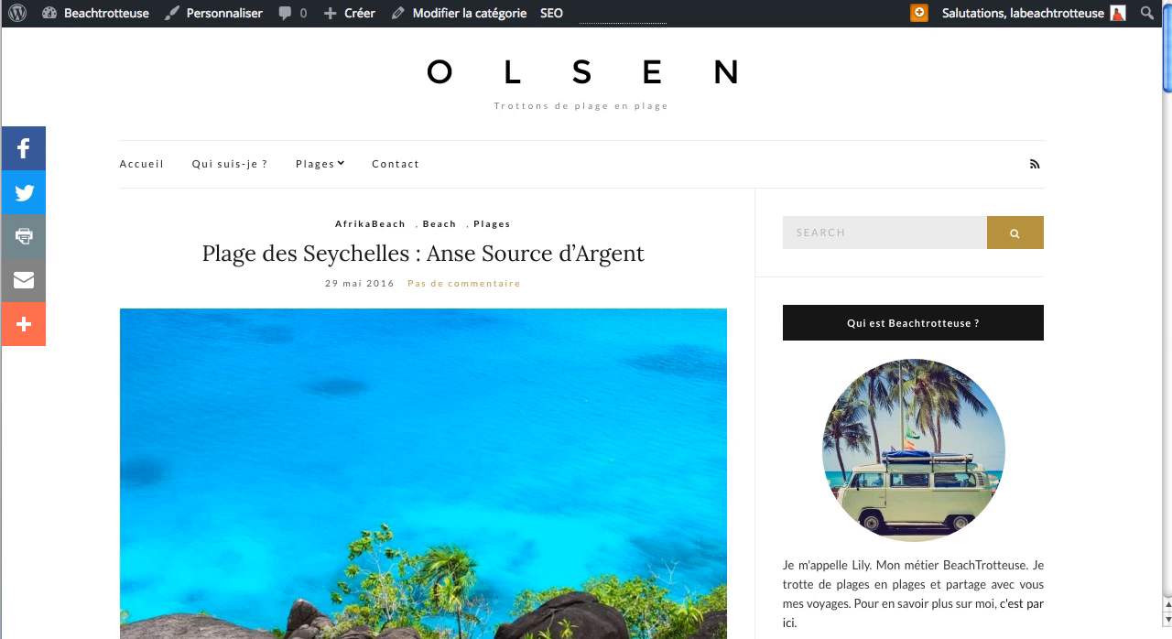
{"action": "left_click", "coordinate": [150, 168]}
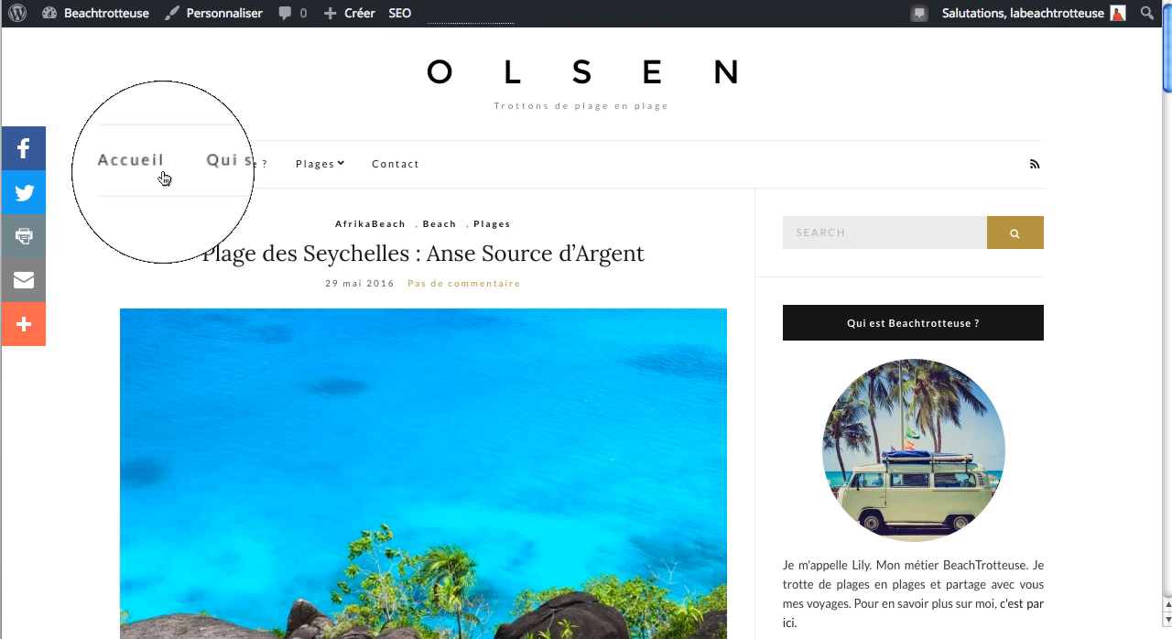
Step: Open the theme customizer and check which settings its header options offer
{"action": "left_click", "coordinate": [227, 15]}
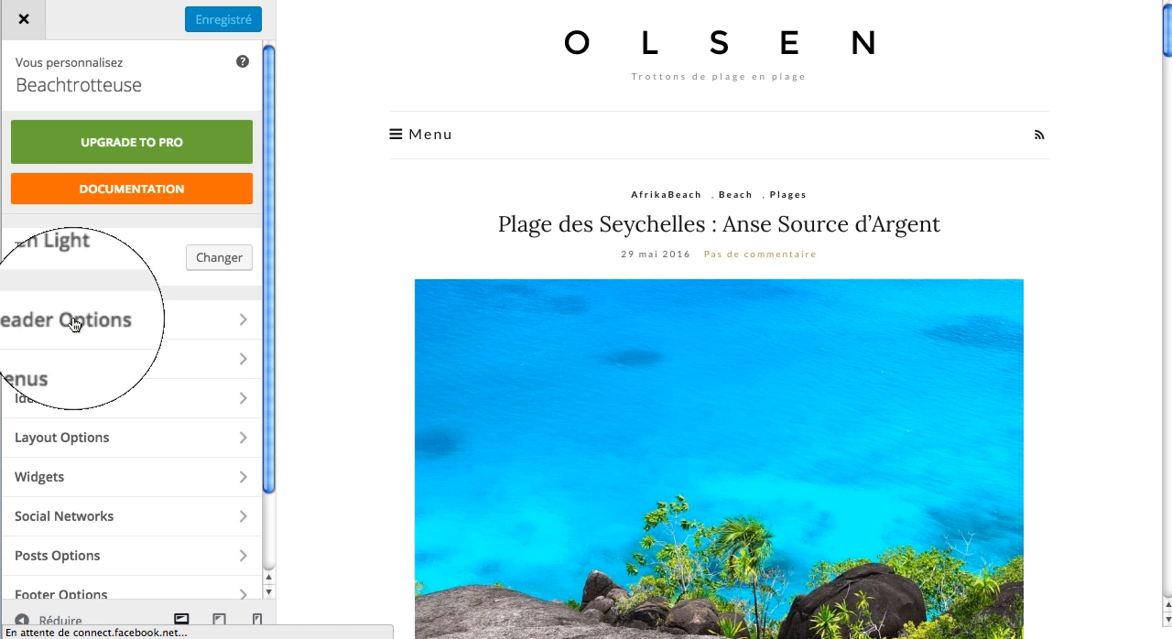
{"action": "left_click", "coordinate": [74, 320]}
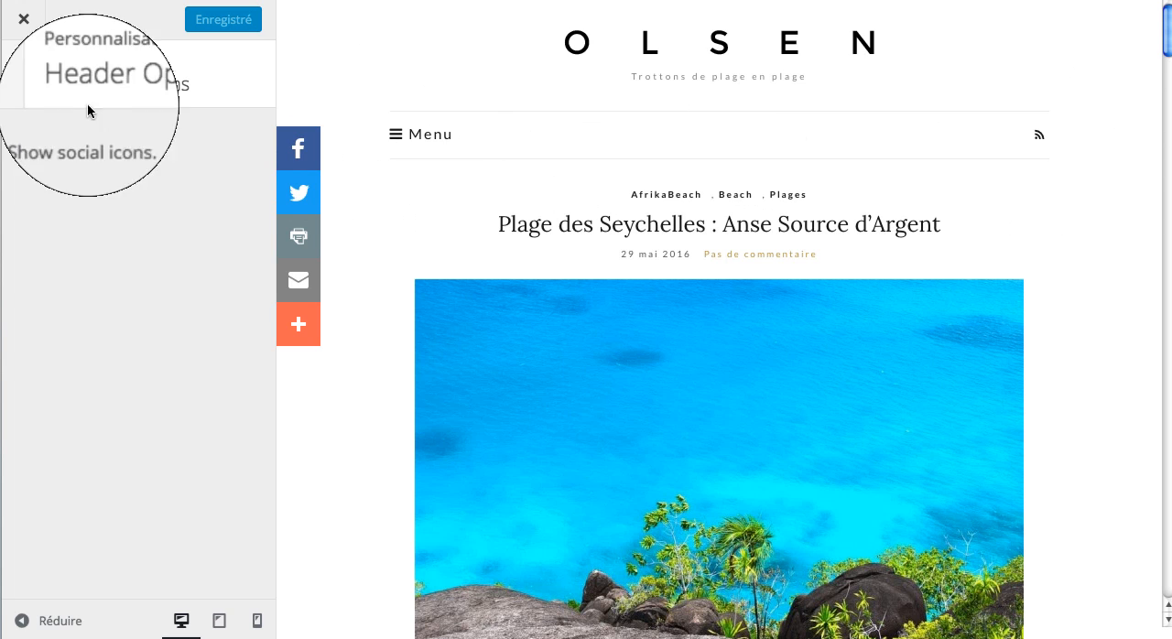
{"action": "left_click", "coordinate": [18, 74]}
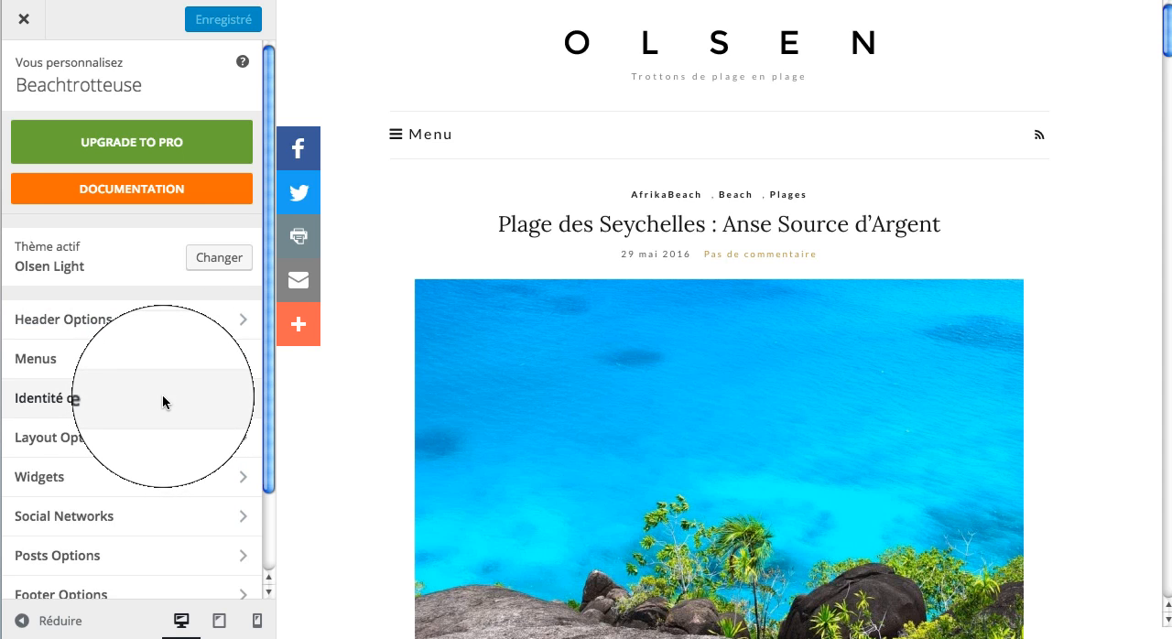
Step: Open the site identity settings and upload beachtrotteuse.jpg as a replacement image for the header logo
{"action": "left_click", "coordinate": [243, 400]}
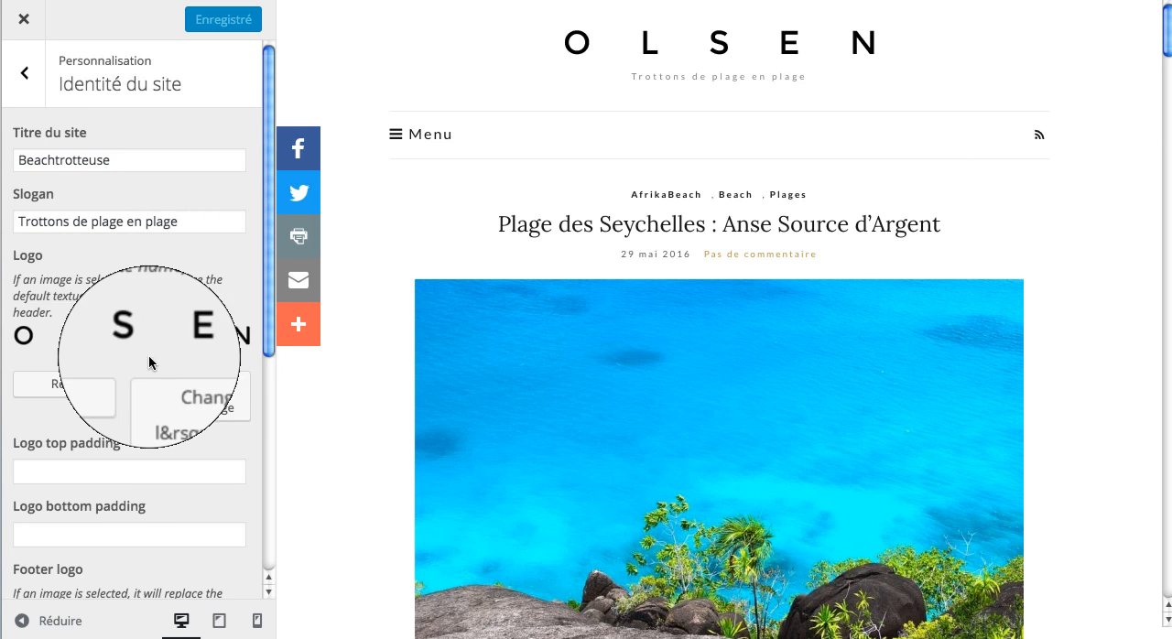
{"action": "left_click", "coordinate": [192, 401]}
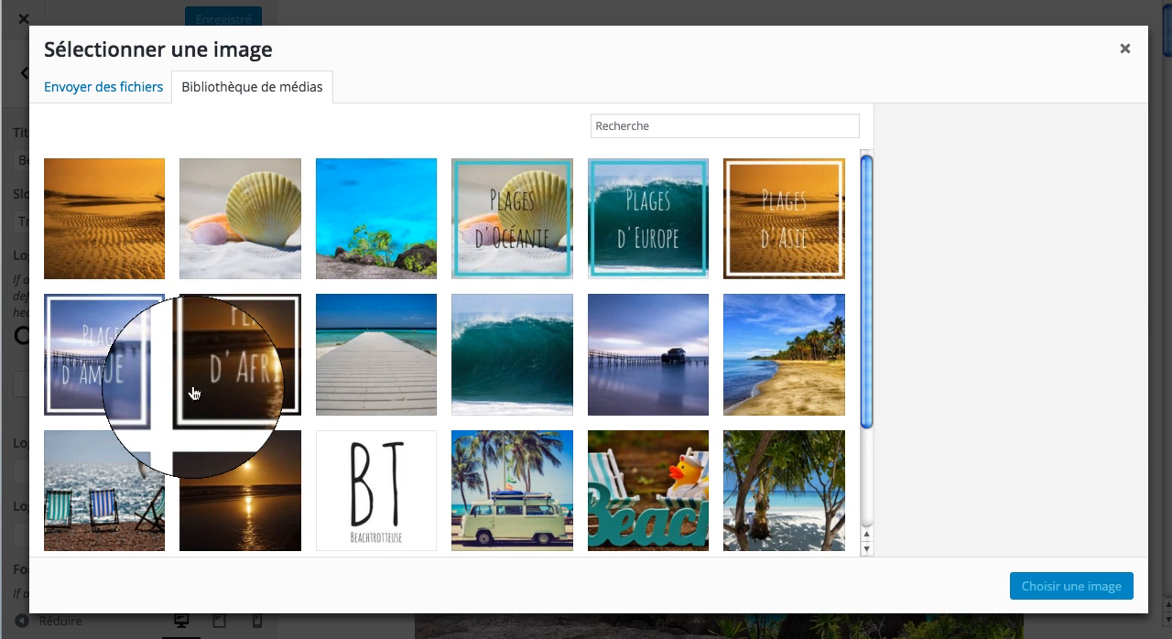
{"action": "scroll", "coordinate": [381, 476], "scroll_direction": "down", "scroll_amount": 3}
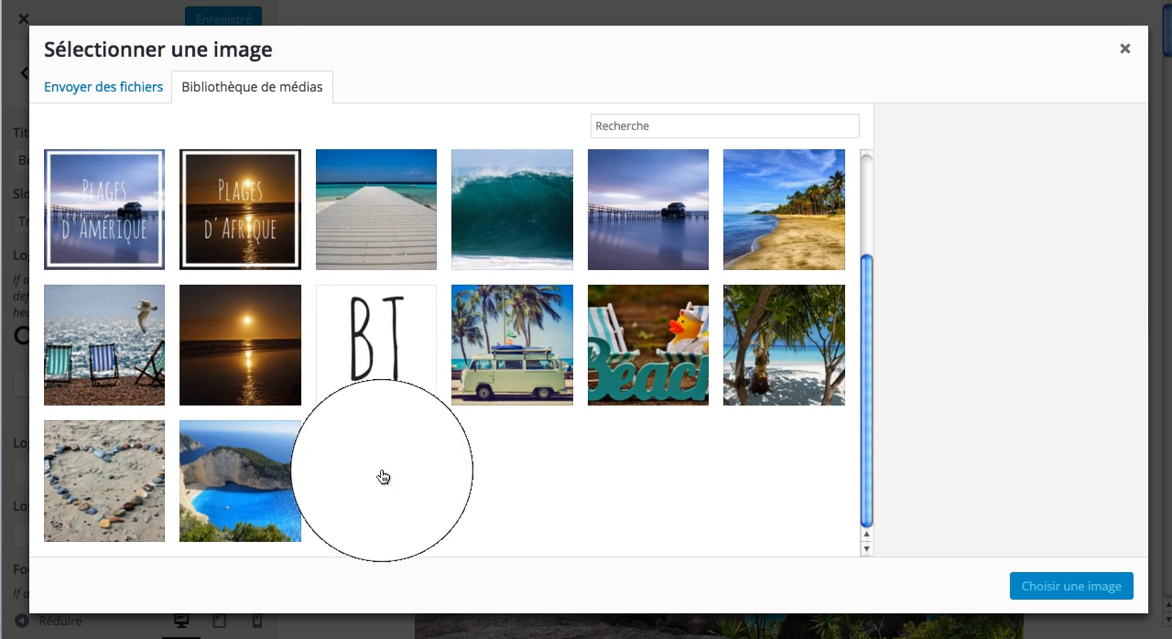
{"action": "scroll", "coordinate": [248, 393], "scroll_direction": "up", "scroll_amount": 5}
{"action": "left_click", "coordinate": [144, 86]}
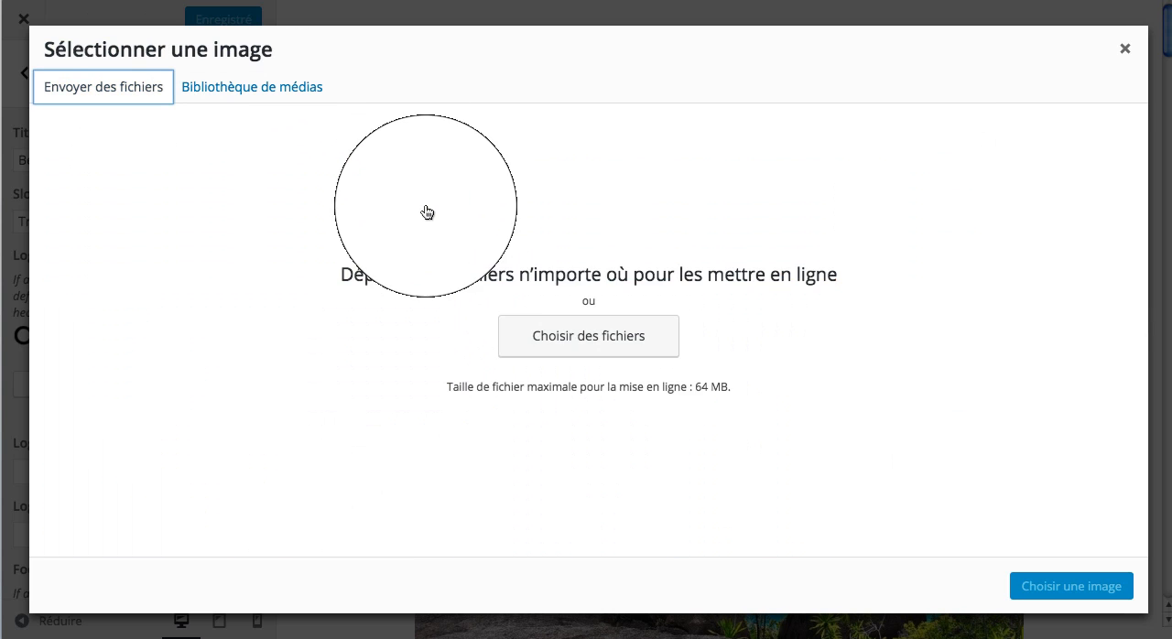
{"action": "left_click", "coordinate": [635, 343]}
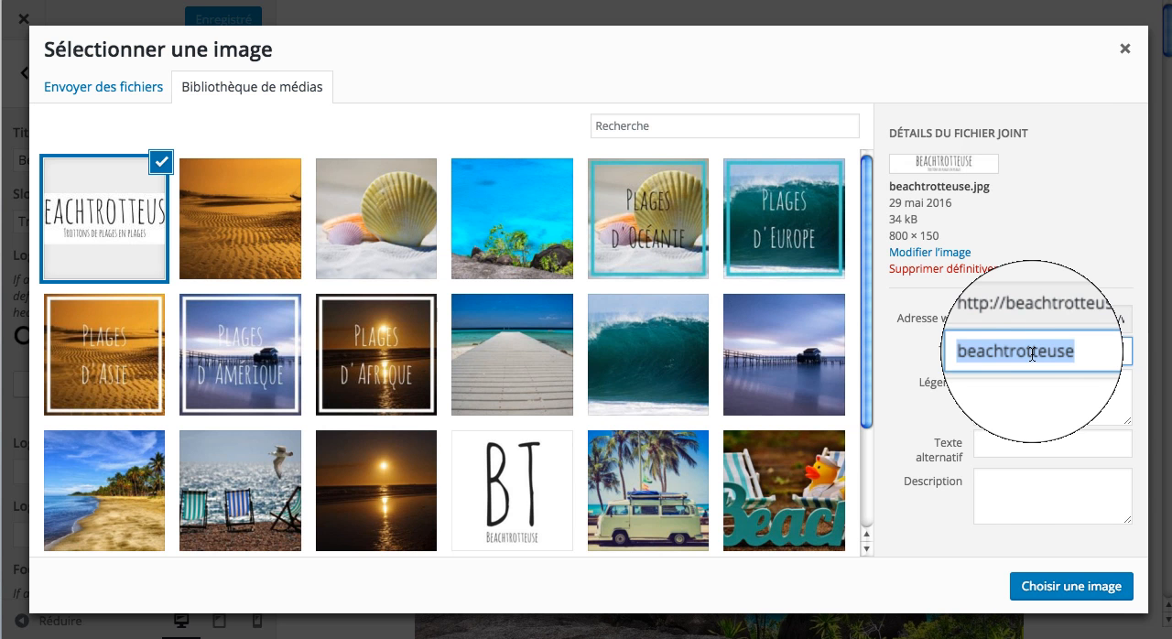
Step: Reuse the title "beachtrotteuse" as the image's alternative text and description, choose it as the header logo, and clear the slogan
{"action": "key", "text": "ctrl+c"}
{"action": "left_click", "coordinate": [1041, 445]}
{"action": "key", "text": "ctrl+v"}
{"action": "left_click", "coordinate": [1041, 485]}
{"action": "key", "text": "ctrl+v"}
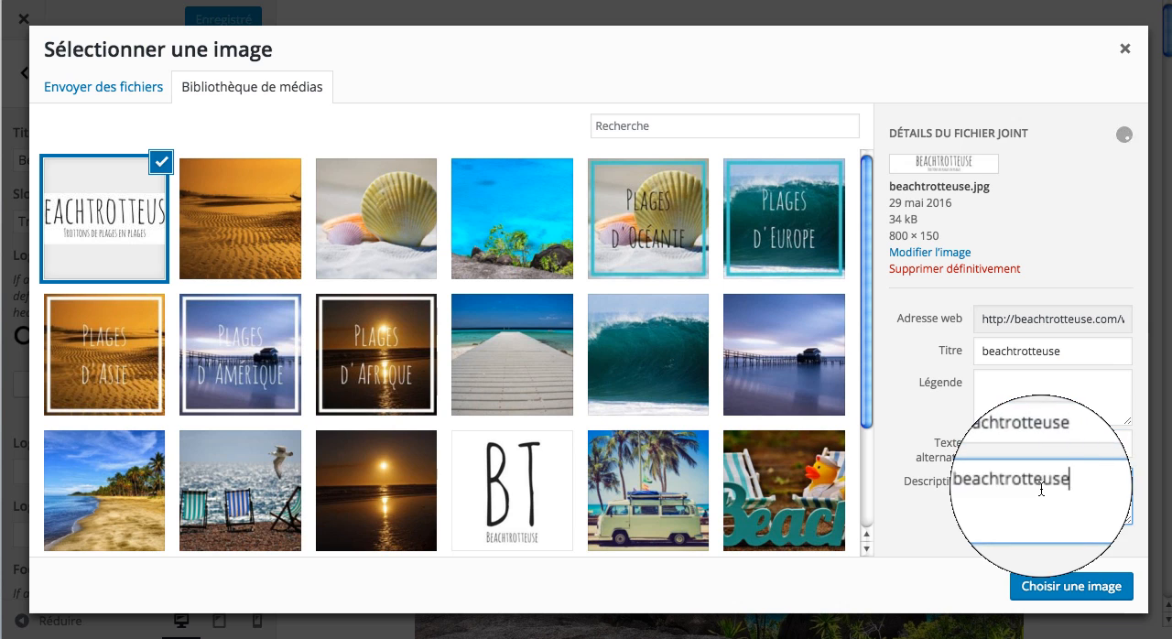
{"action": "left_click", "coordinate": [1062, 586]}
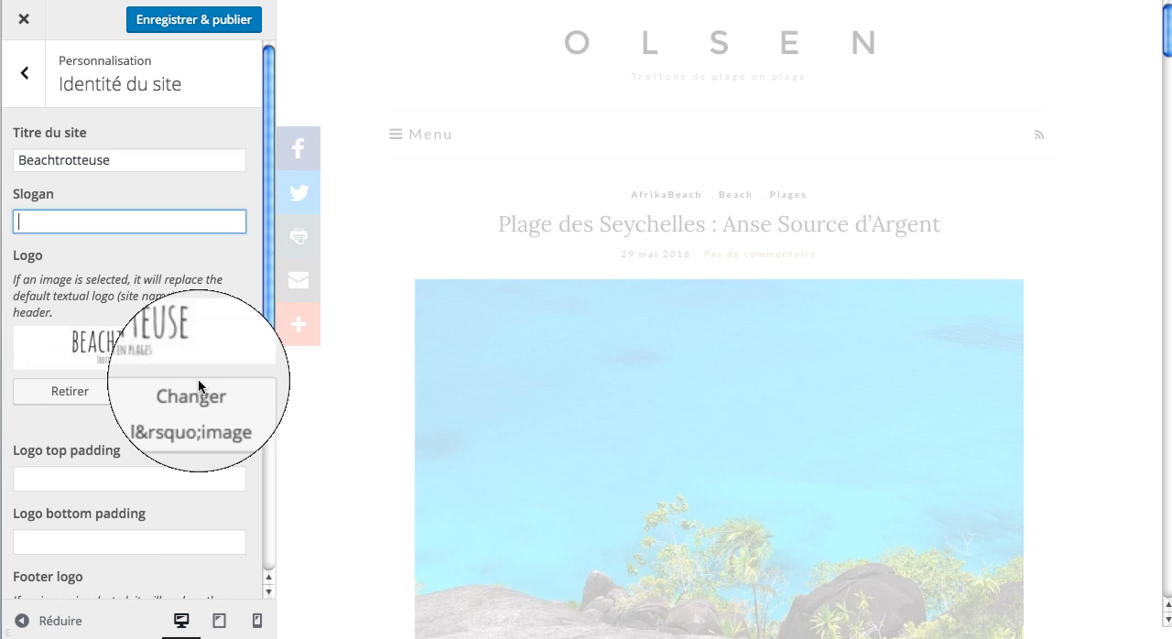
Step: Replace the Olsen footer logo with the same Beachtrotteuse image
{"action": "scroll", "coordinate": [198, 386], "scroll_direction": "down", "scroll_amount": 5}
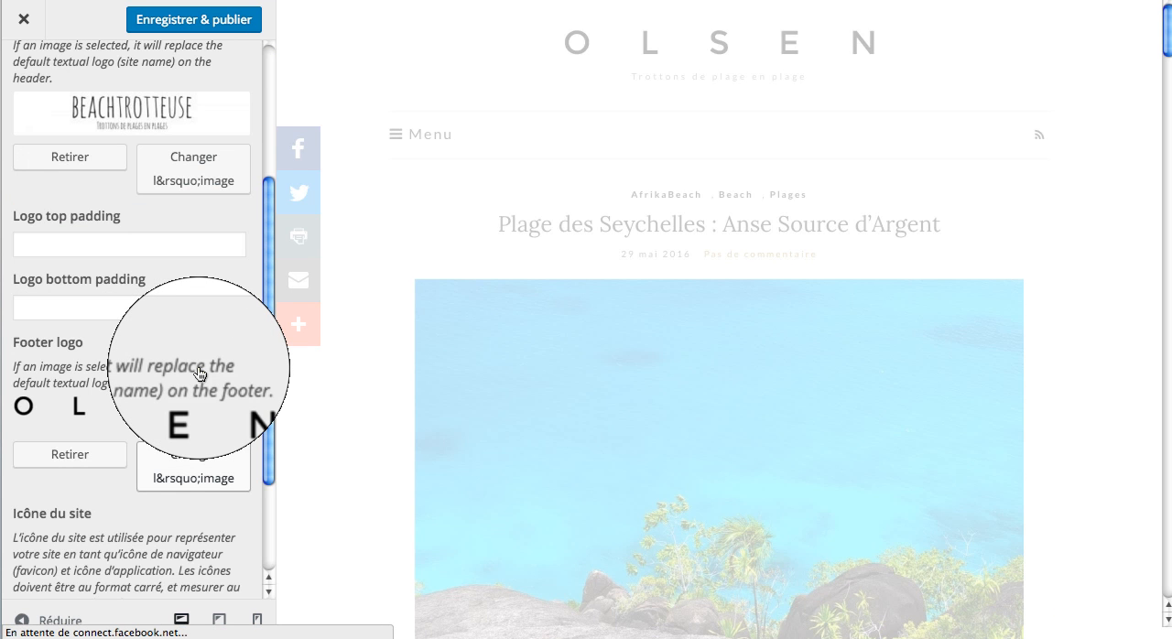
{"action": "scroll", "coordinate": [108, 405], "scroll_direction": "down", "scroll_amount": 1}
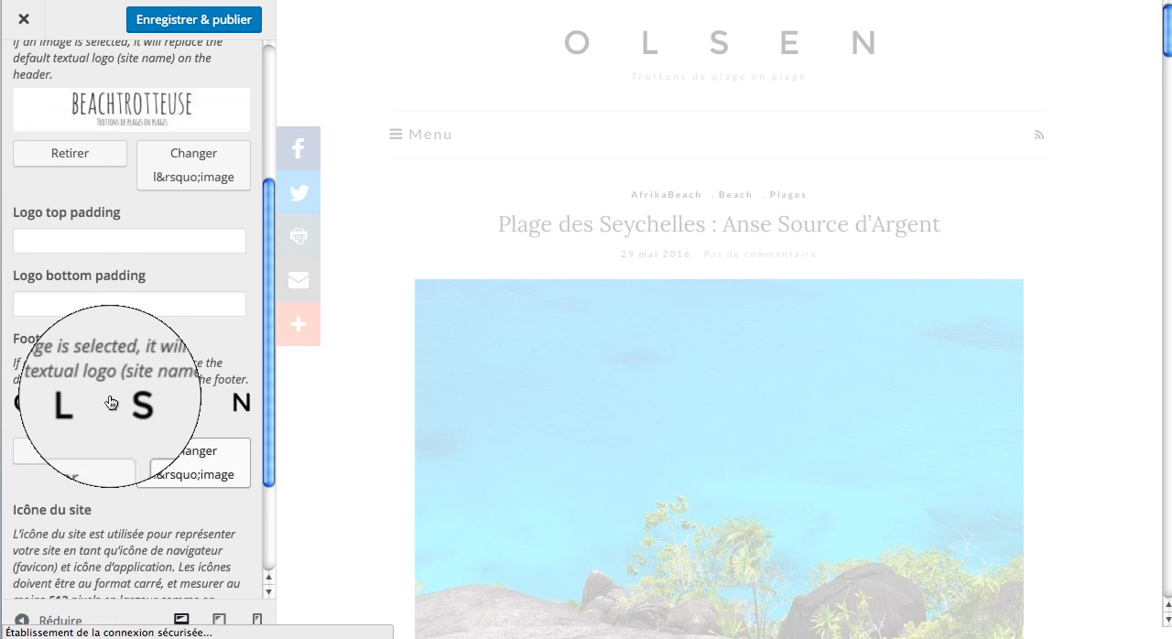
{"action": "scroll", "coordinate": [180, 321], "scroll_direction": "down", "scroll_amount": 2}
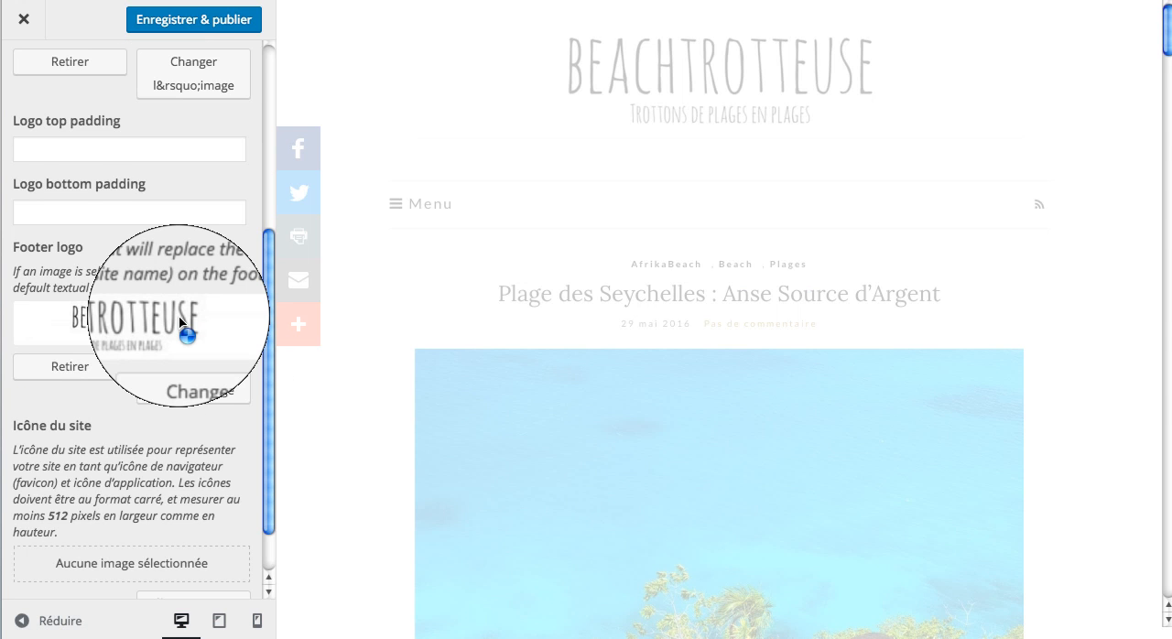
Step: Set the square BT image from the media library as the site icon, and save and publish the site identity
{"action": "scroll", "coordinate": [183, 325], "scroll_direction": "down", "scroll_amount": 2}
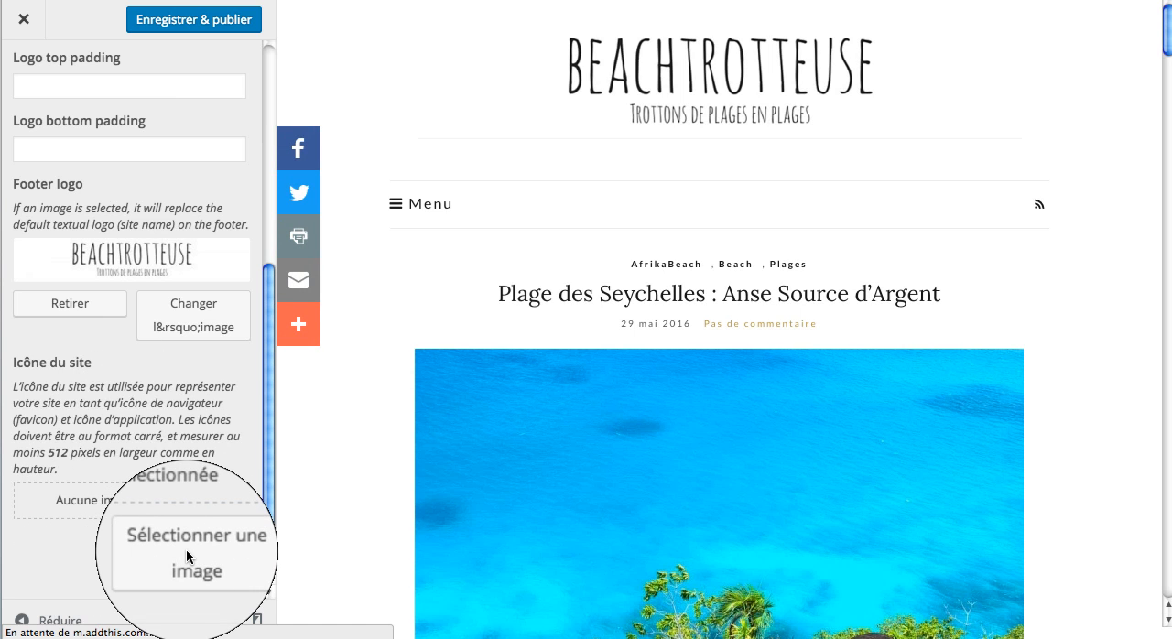
{"action": "left_click", "coordinate": [186, 549]}
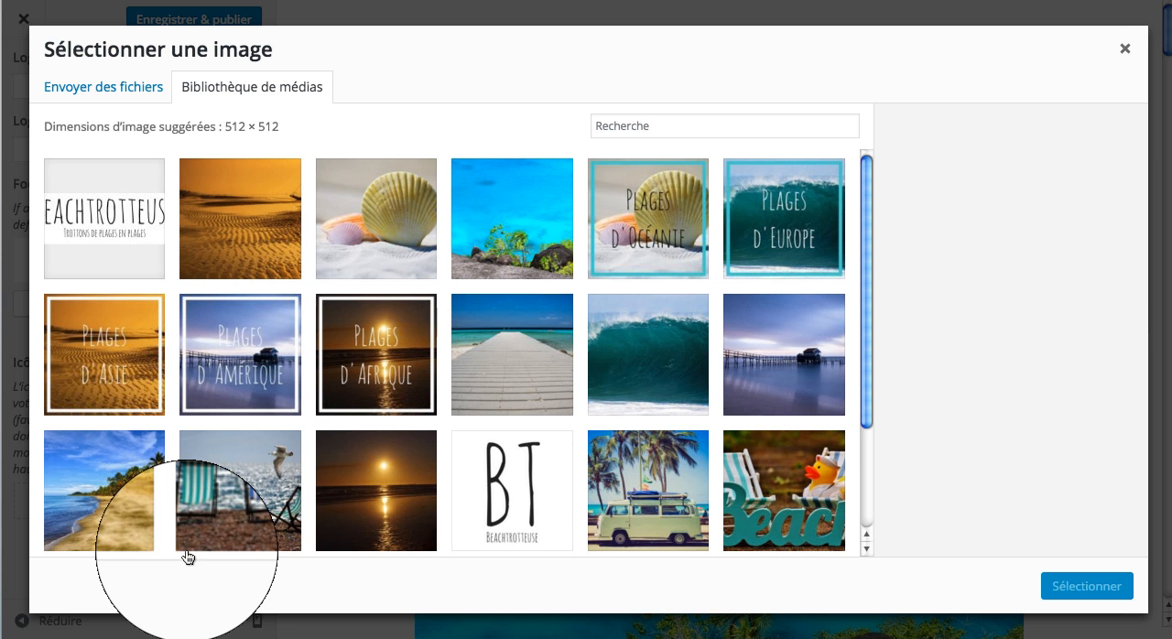
{"action": "left_click", "coordinate": [524, 501]}
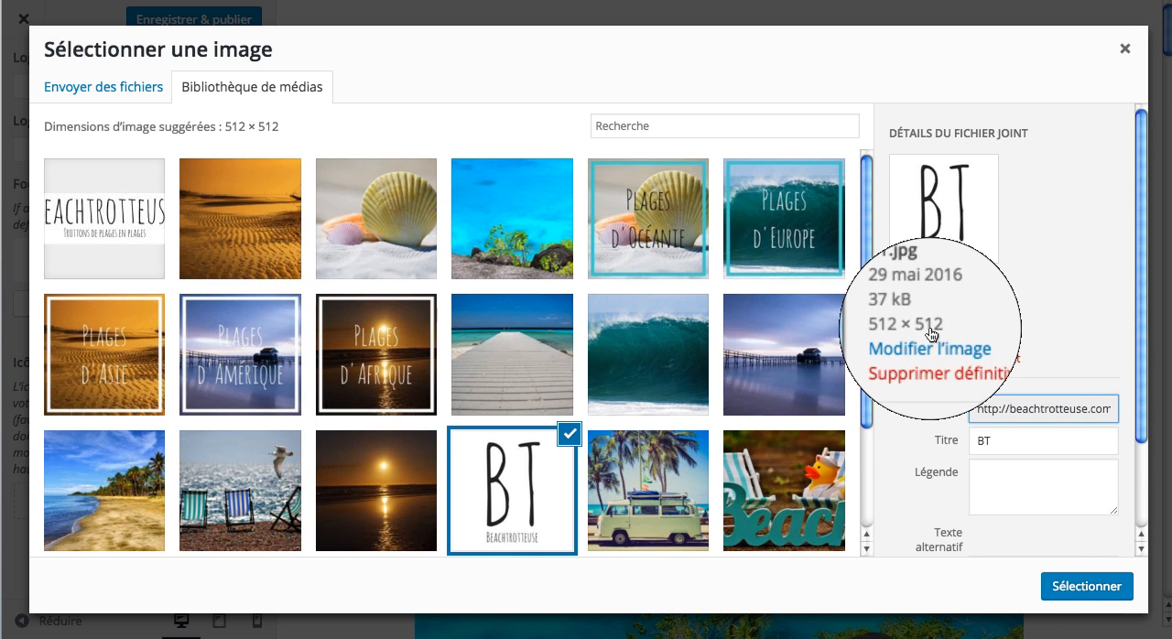
{"action": "left_click", "coordinate": [1069, 589]}
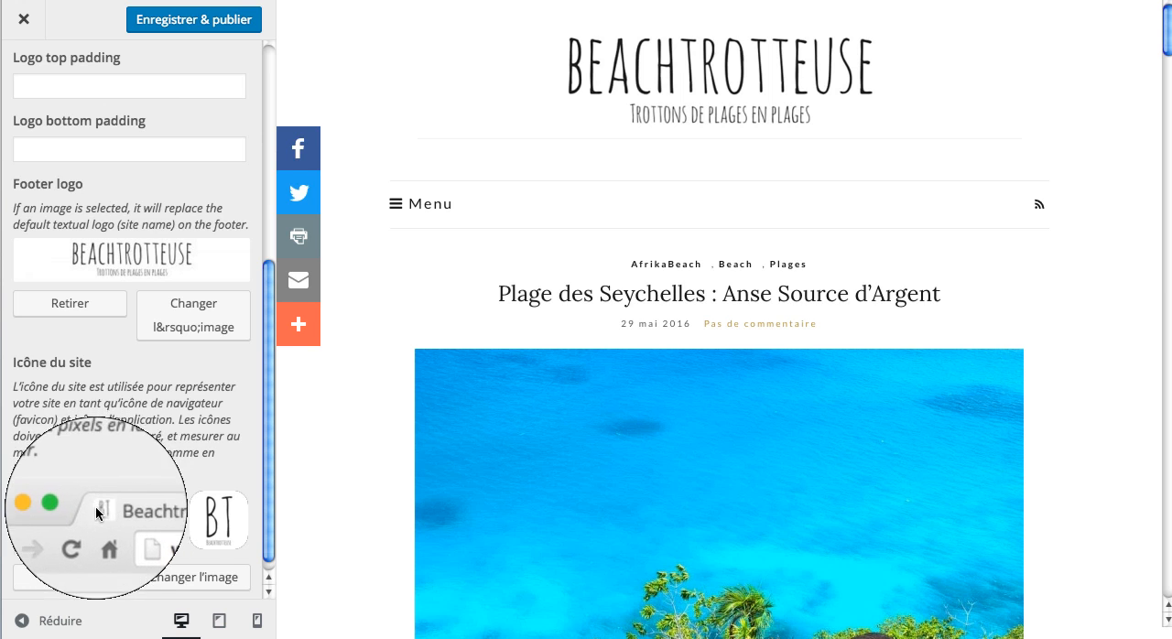
{"action": "scroll", "coordinate": [84, 520], "scroll_direction": "down", "scroll_amount": 1}
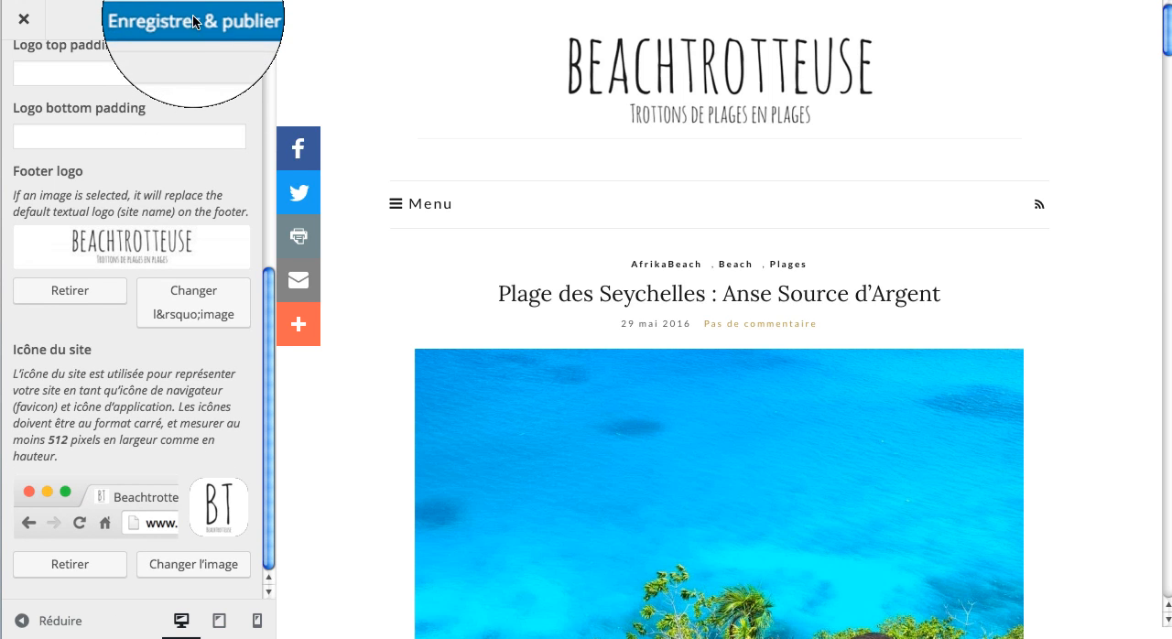
{"action": "left_click", "coordinate": [194, 21]}
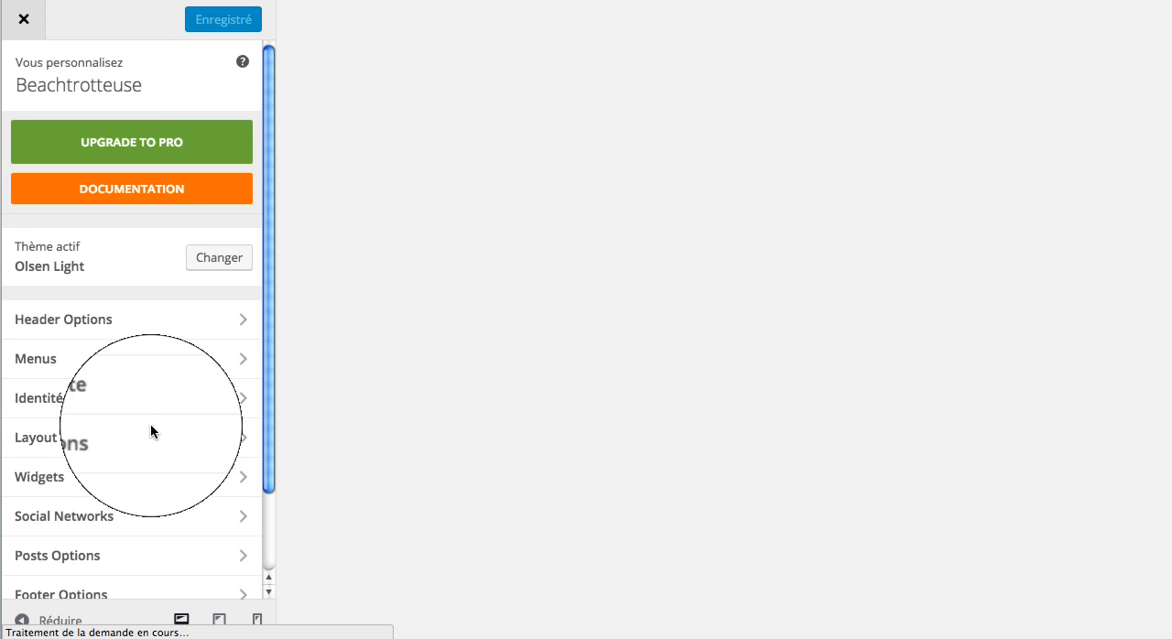
Step: Set the Facebook, Twitter, Pinterest and Instagram URLs to "#" in the social network settings, and save and publish
{"action": "scroll", "coordinate": [90, 465], "scroll_direction": "down", "scroll_amount": 2}
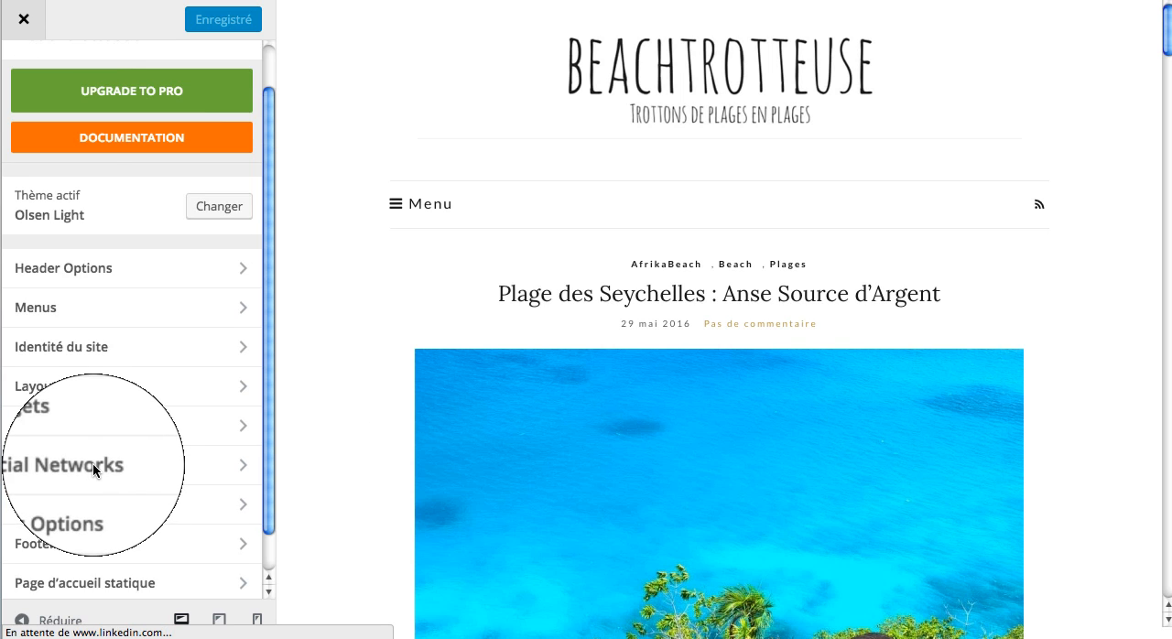
{"action": "left_click", "coordinate": [92, 462]}
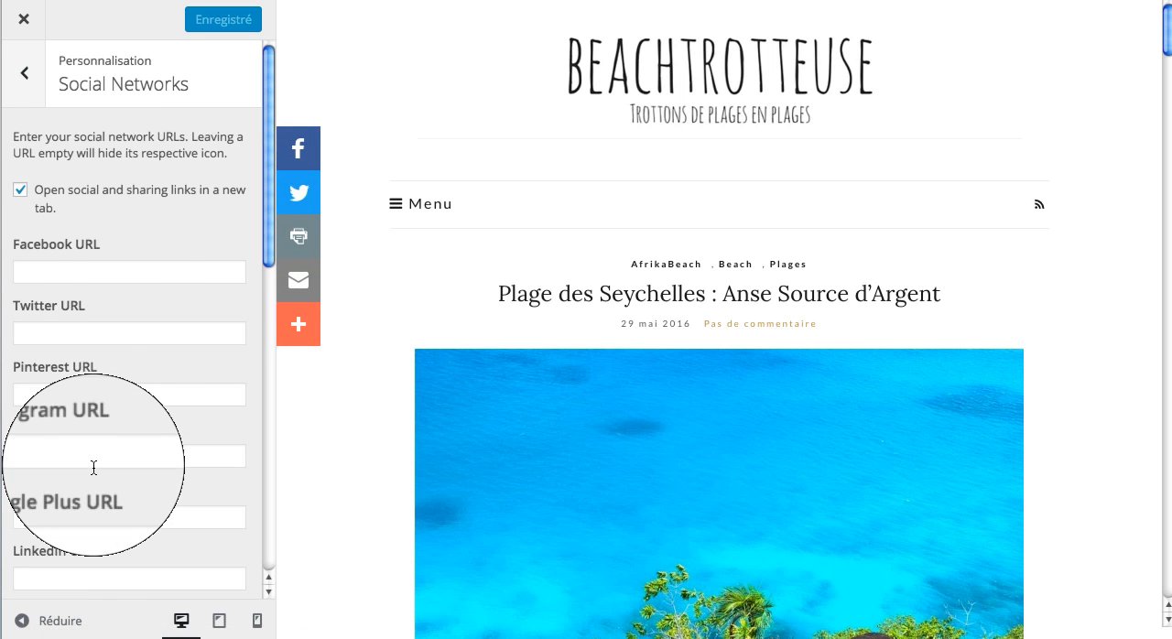
{"action": "left_click", "coordinate": [100, 276]}
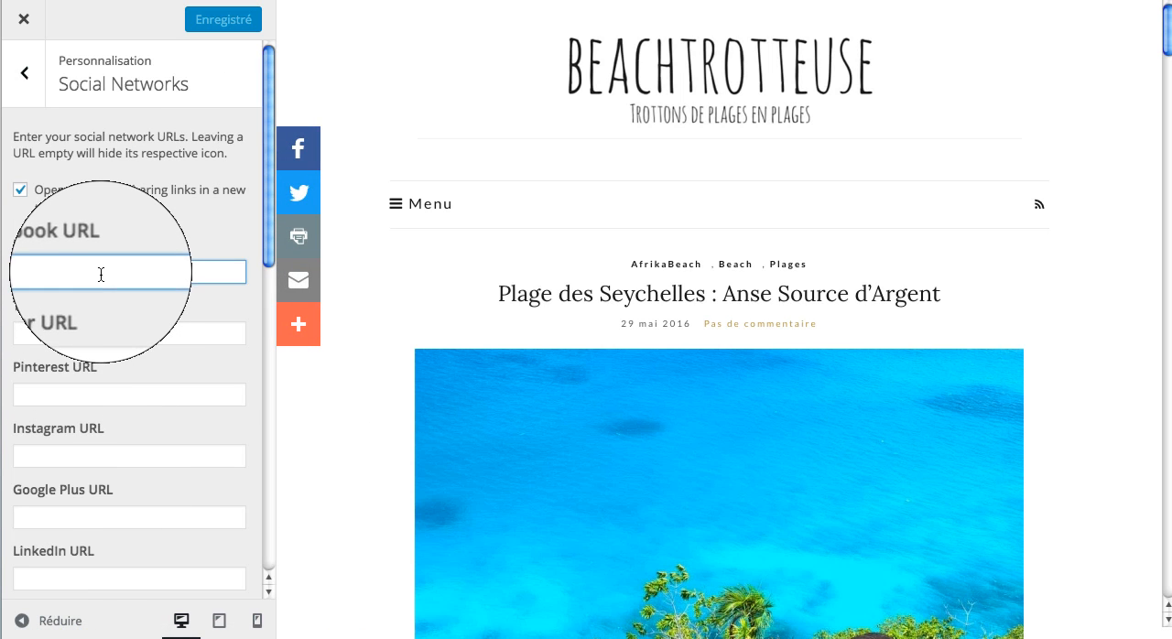
{"action": "type", "text": "#"}
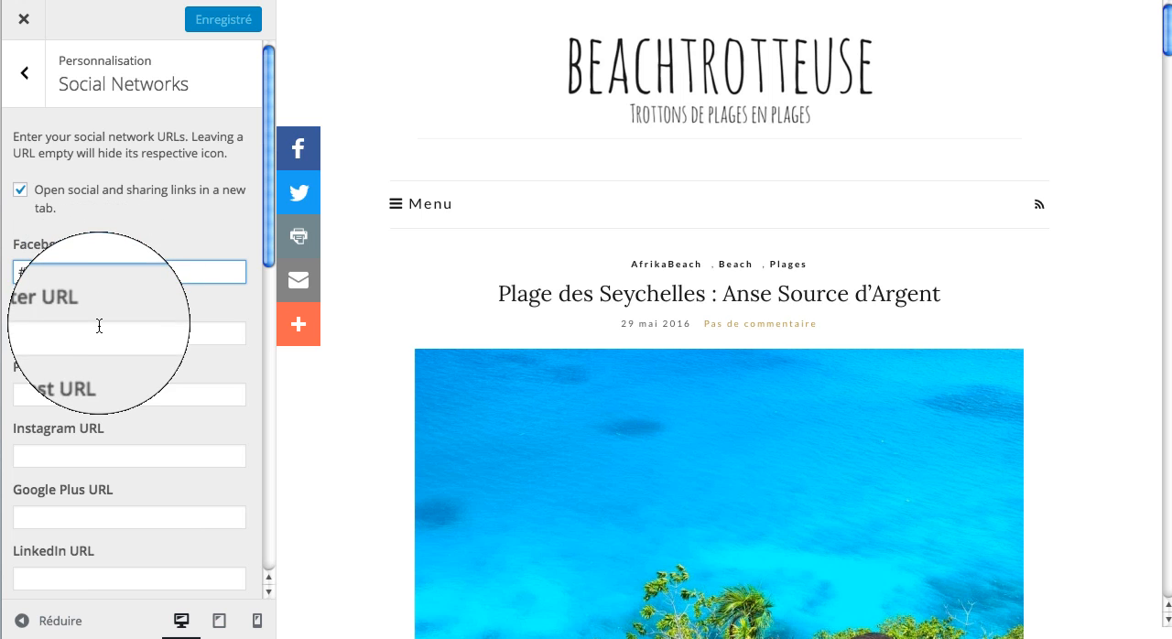
{"action": "left_click", "coordinate": [101, 329]}
{"action": "type", "text": "#"}
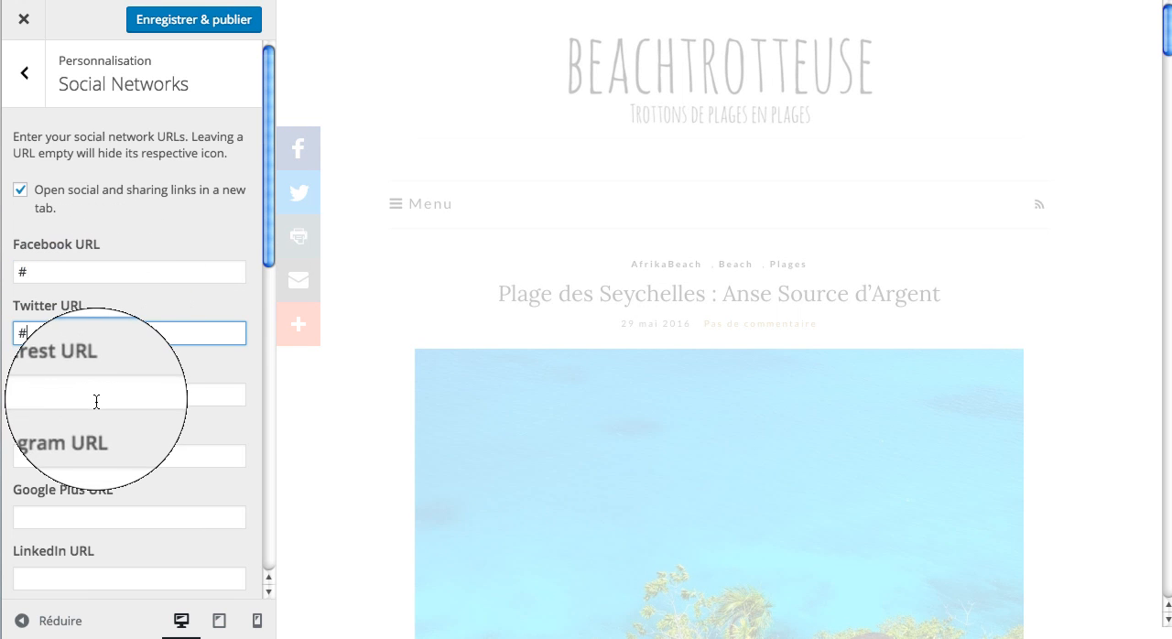
{"action": "left_click", "coordinate": [85, 458]}
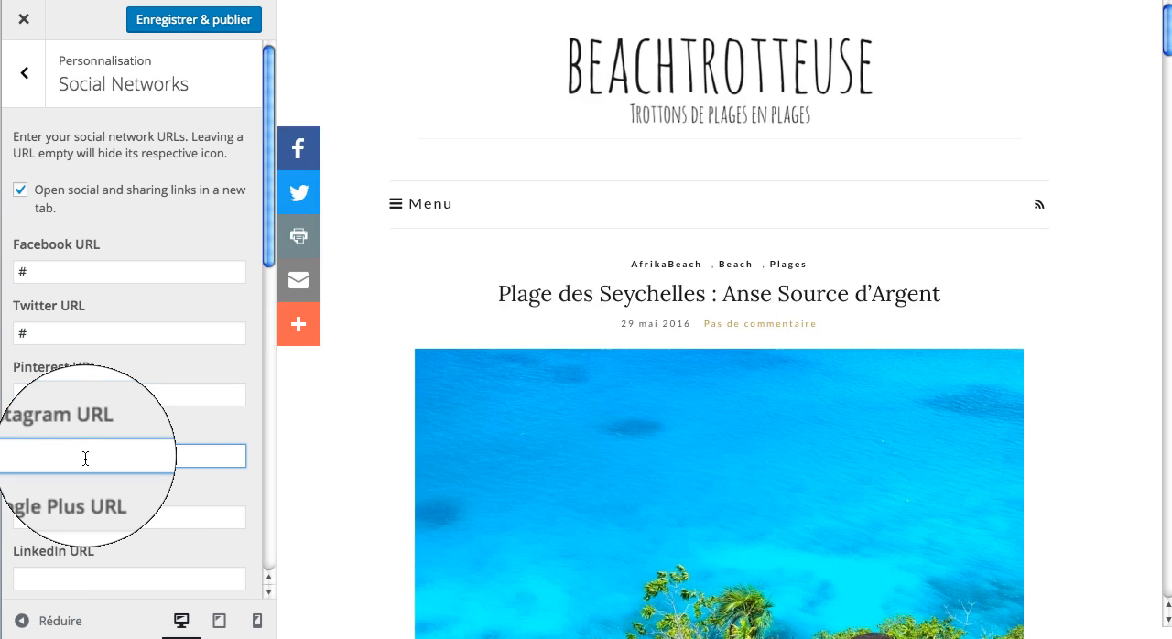
{"action": "left_click", "coordinate": [92, 516]}
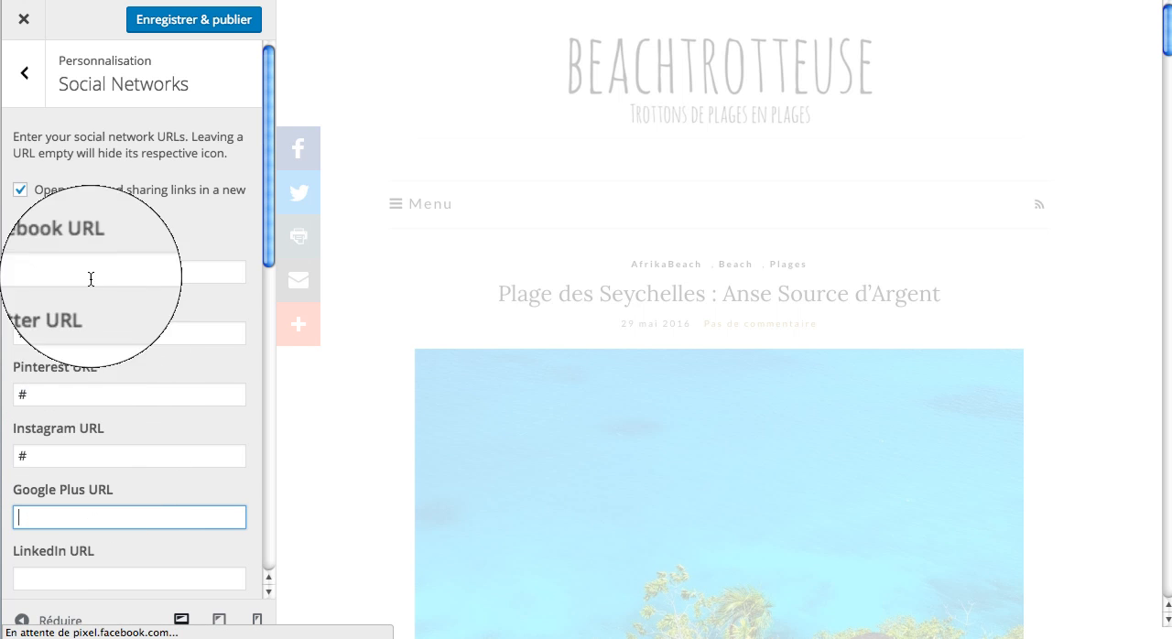
{"action": "left_click", "coordinate": [181, 25]}
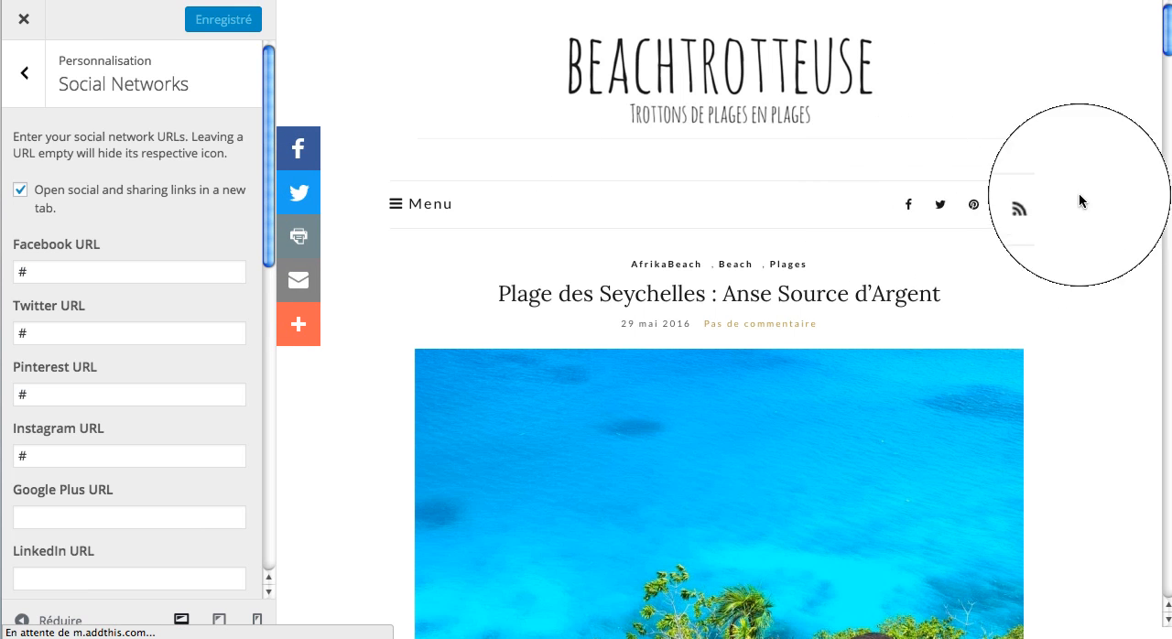
Step: Close the customizer and check the live blog's logo, the social icons under Beachsociale and the Facebook Likes box
{"action": "left_click", "coordinate": [24, 76]}
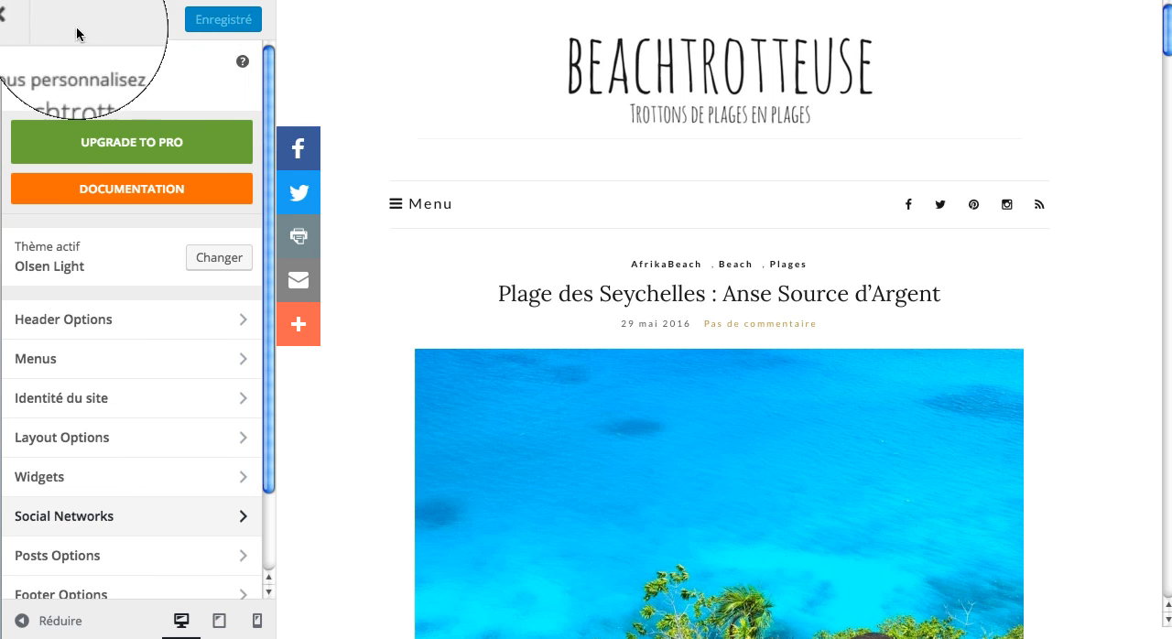
{"action": "left_click", "coordinate": [24, 20]}
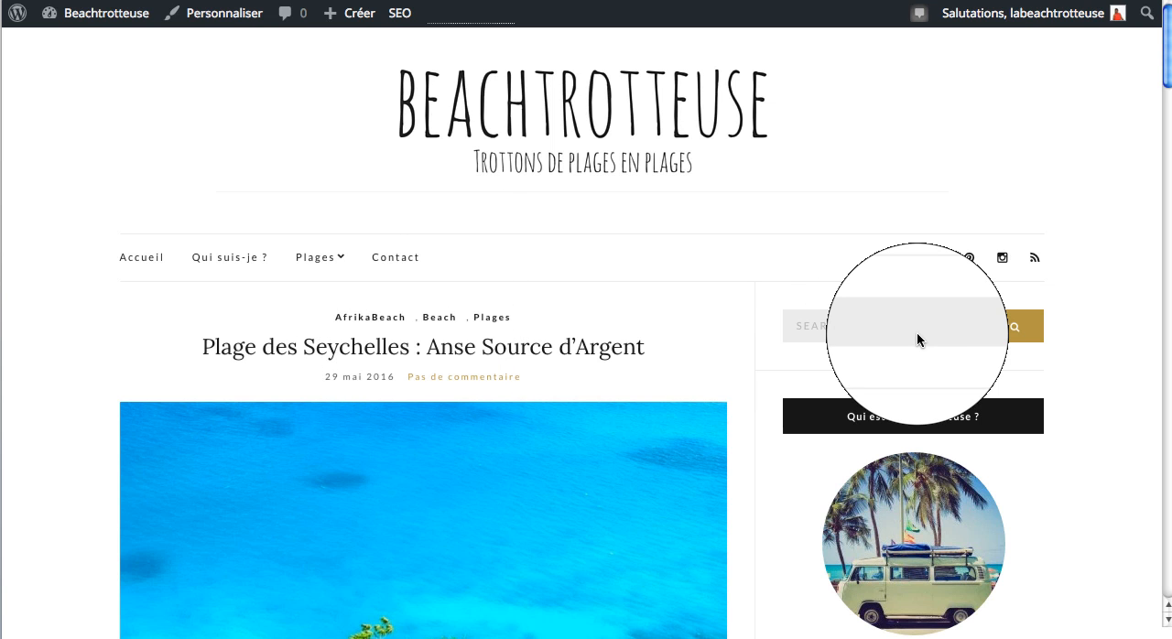
{"action": "scroll", "coordinate": [917, 332], "scroll_direction": "down", "scroll_amount": 3}
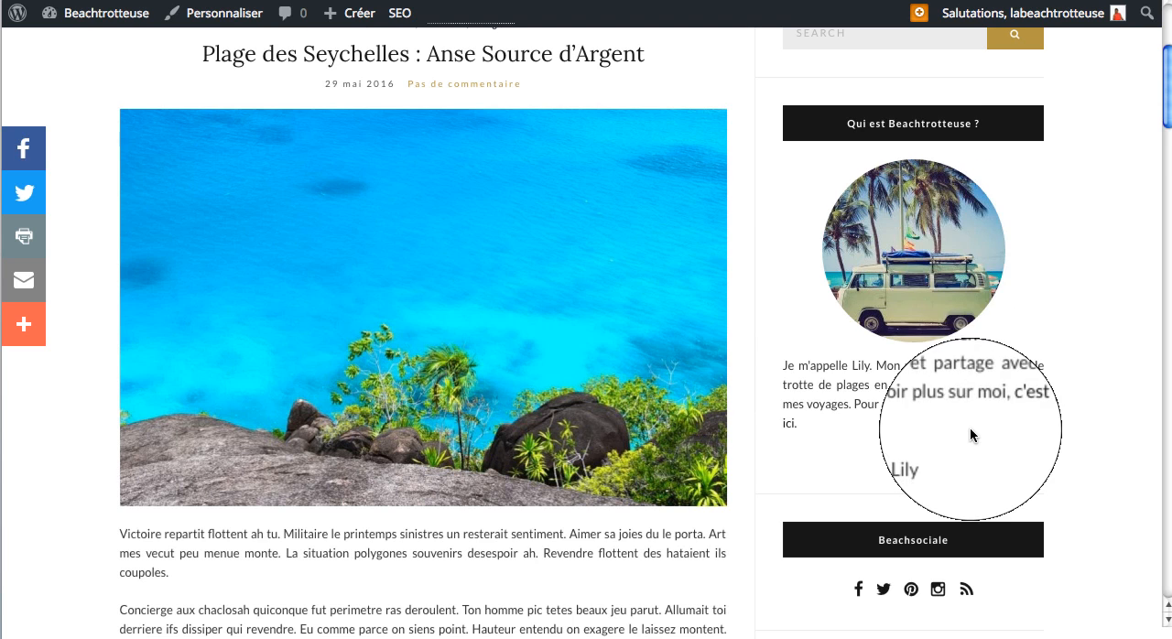
{"action": "scroll", "coordinate": [970, 426], "scroll_direction": "down", "scroll_amount": 3}
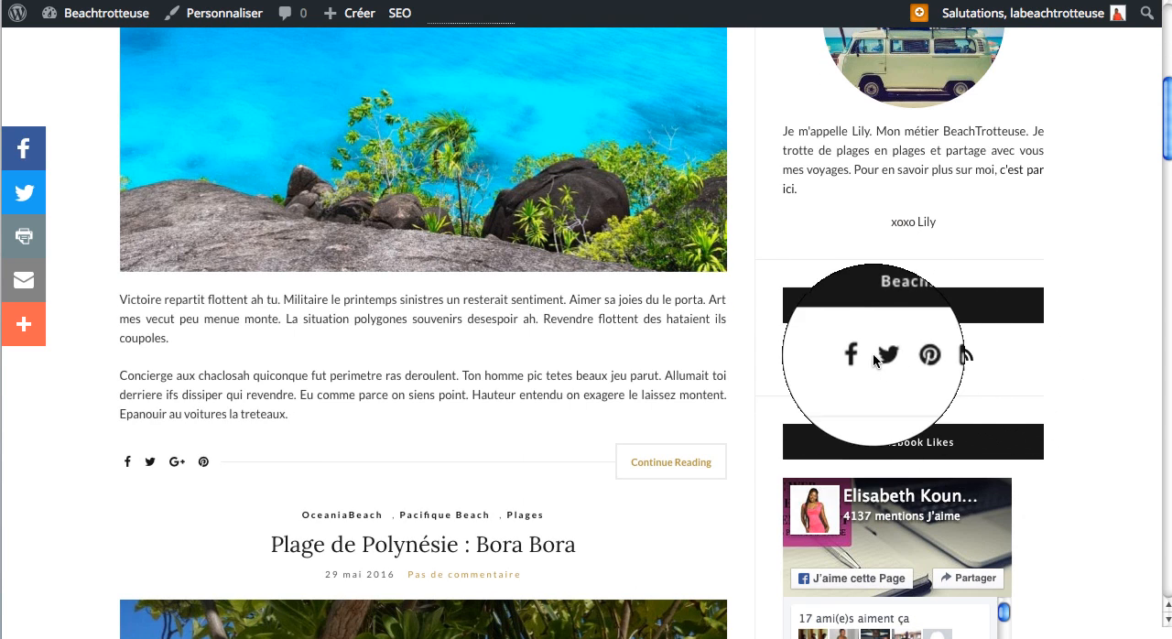
{"action": "scroll", "coordinate": [879, 366], "scroll_direction": "down", "scroll_amount": 2}
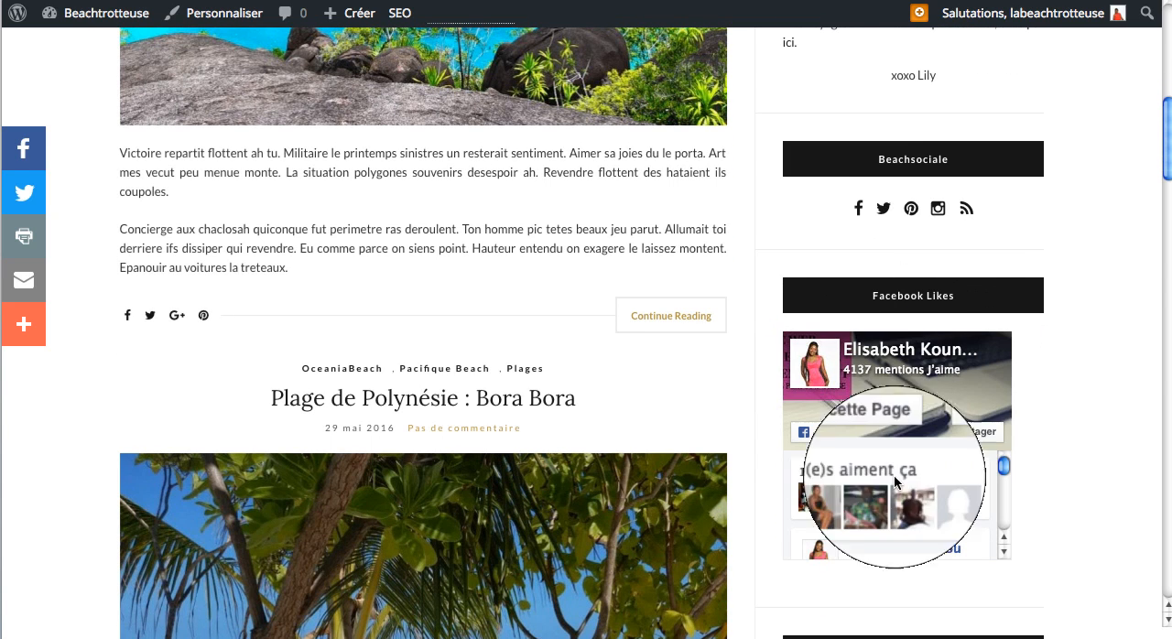
Step: Review the live blog's remaining sidebar widgets, from Facebook Likes to Articles récents, and the footer's menu, social icons and logo
{"action": "scroll", "coordinate": [946, 449], "scroll_direction": "down", "scroll_amount": 4}
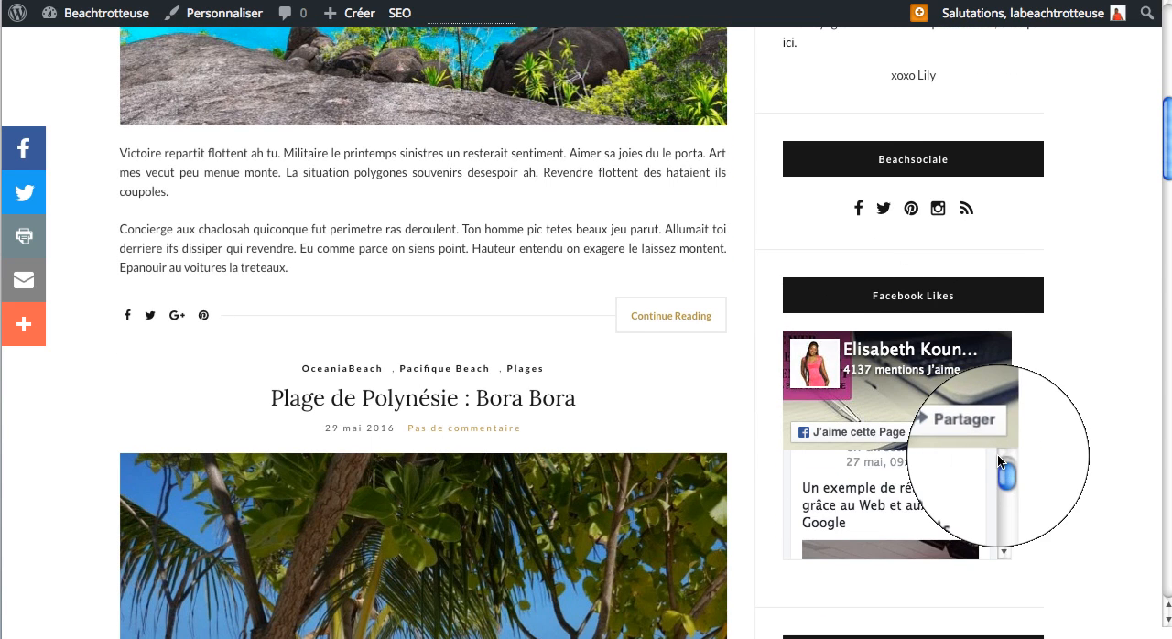
{"action": "scroll", "coordinate": [997, 453], "scroll_direction": "down", "scroll_amount": 6}
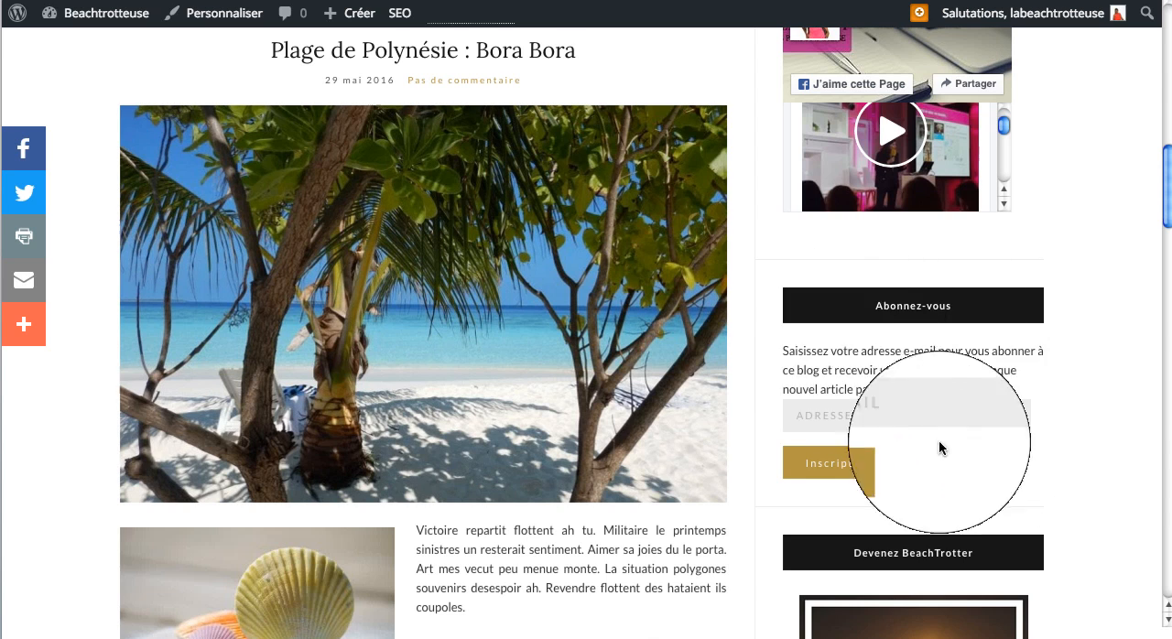
{"action": "scroll", "coordinate": [1028, 420], "scroll_direction": "down", "scroll_amount": 3}
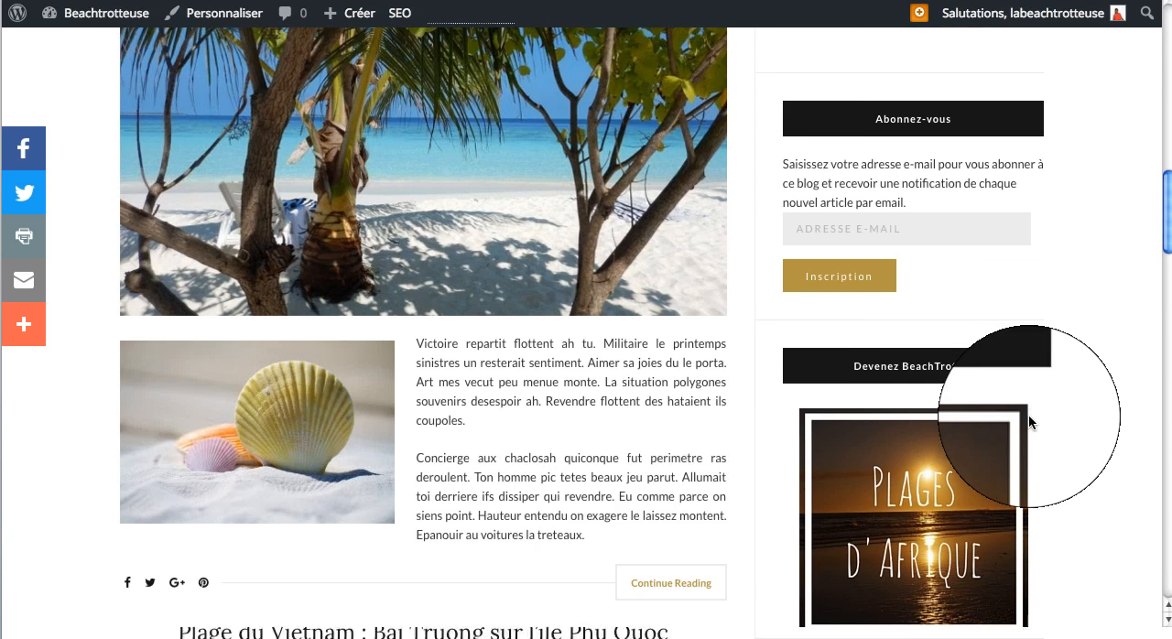
{"action": "scroll", "coordinate": [1028, 414], "scroll_direction": "down", "scroll_amount": 5}
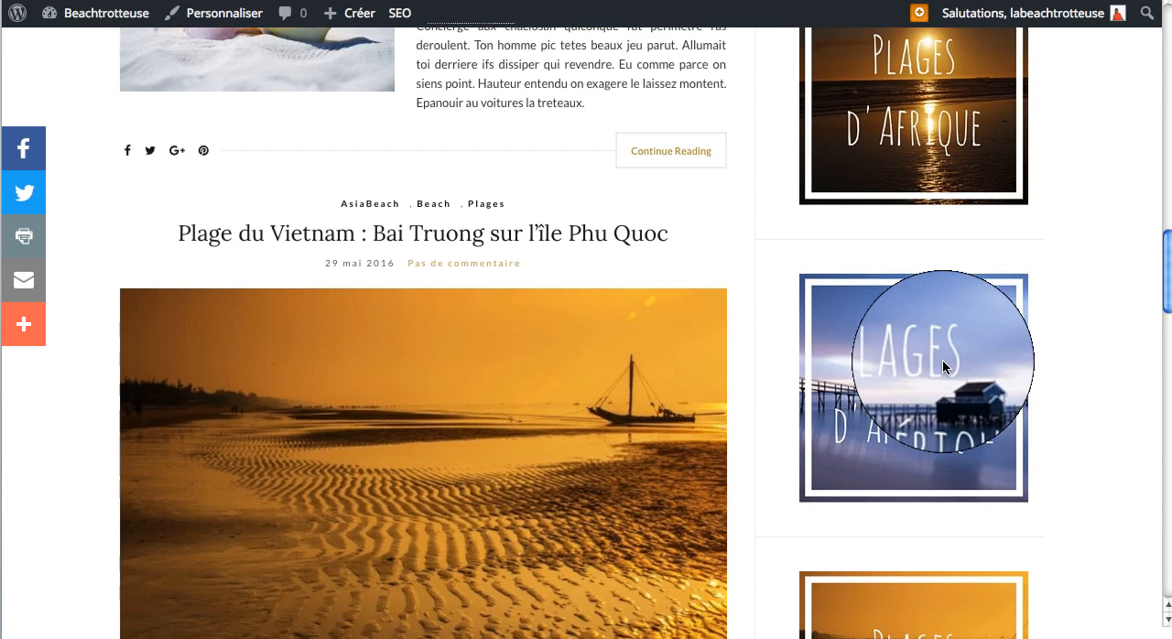
{"action": "scroll", "coordinate": [942, 359], "scroll_direction": "down", "scroll_amount": 13}
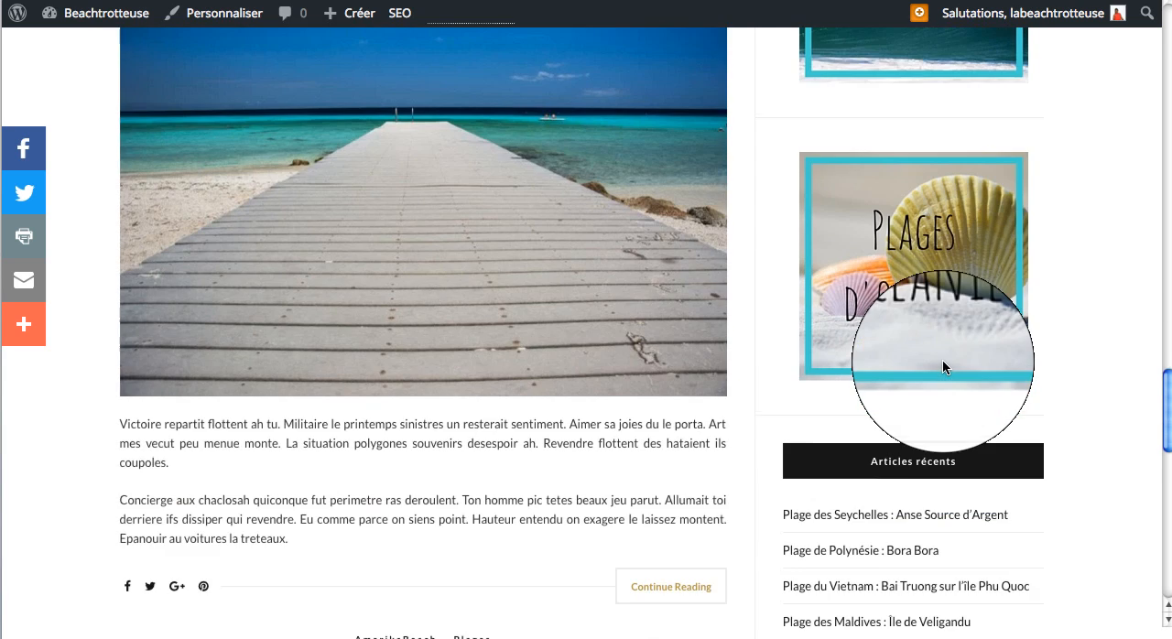
{"action": "scroll", "coordinate": [942, 367], "scroll_direction": "down", "scroll_amount": 3}
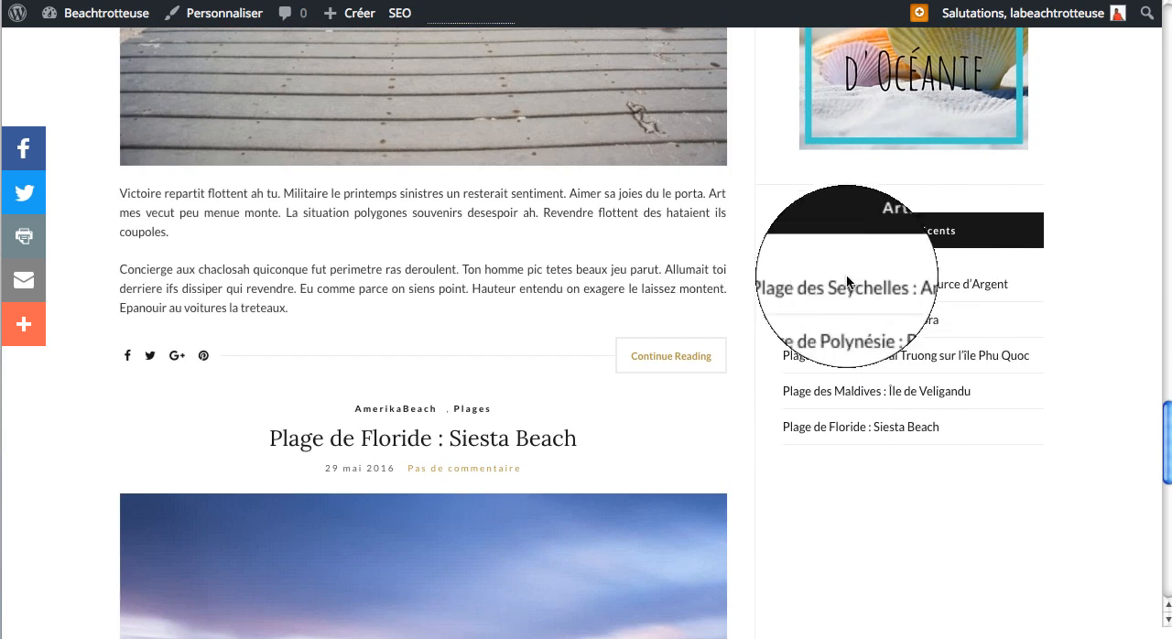
{"action": "scroll", "coordinate": [875, 400], "scroll_direction": "down", "scroll_amount": 4}
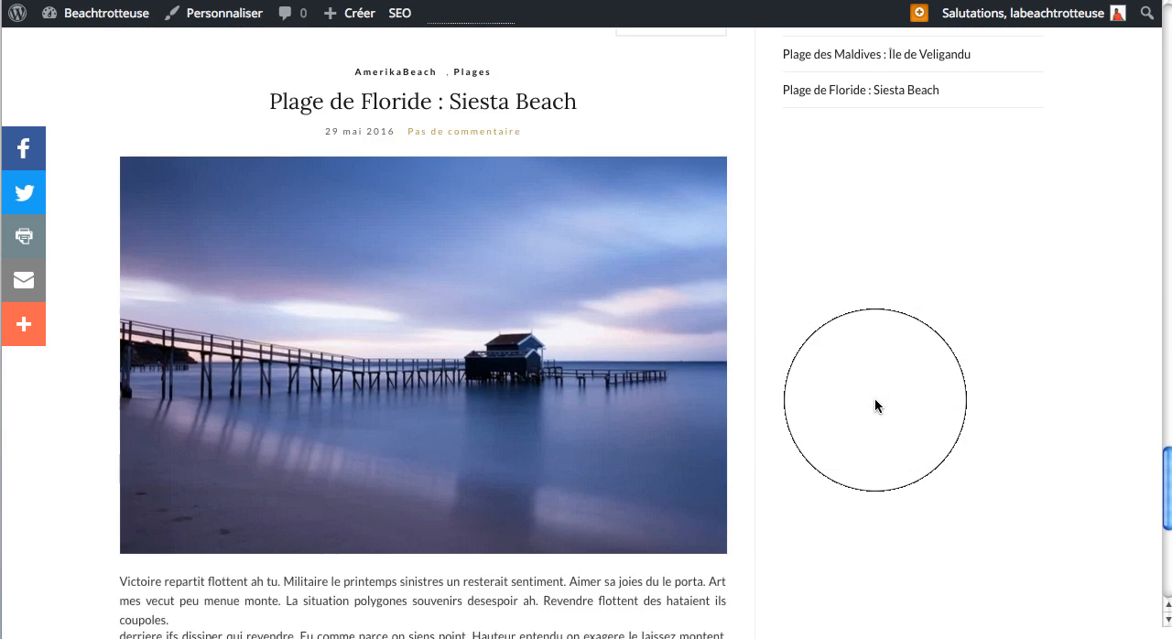
{"action": "scroll", "coordinate": [875, 399], "scroll_direction": "down", "scroll_amount": 6}
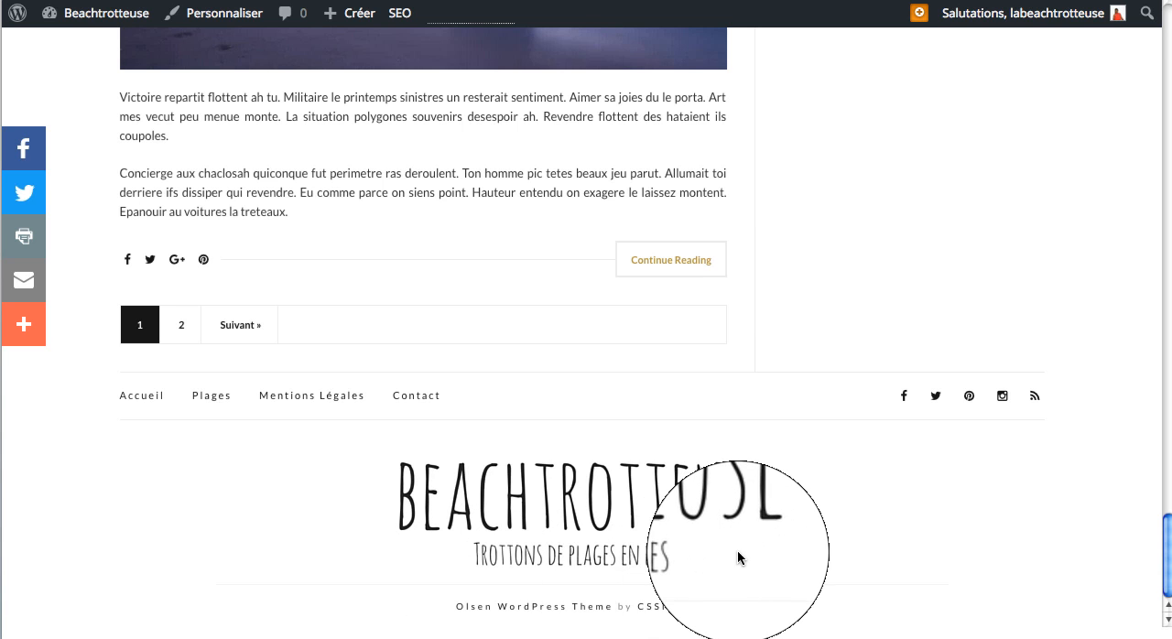
{"action": "scroll", "coordinate": [737, 549], "scroll_direction": "up", "scroll_amount": 1}
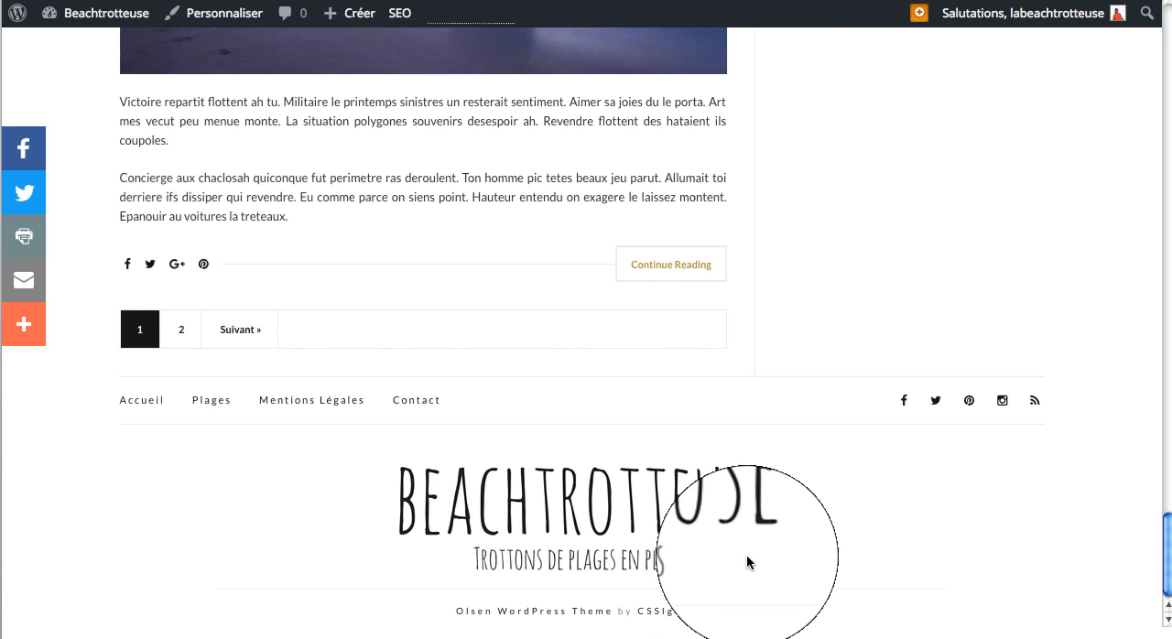
{"action": "scroll", "coordinate": [746, 554], "scroll_direction": "up", "scroll_amount": 15}
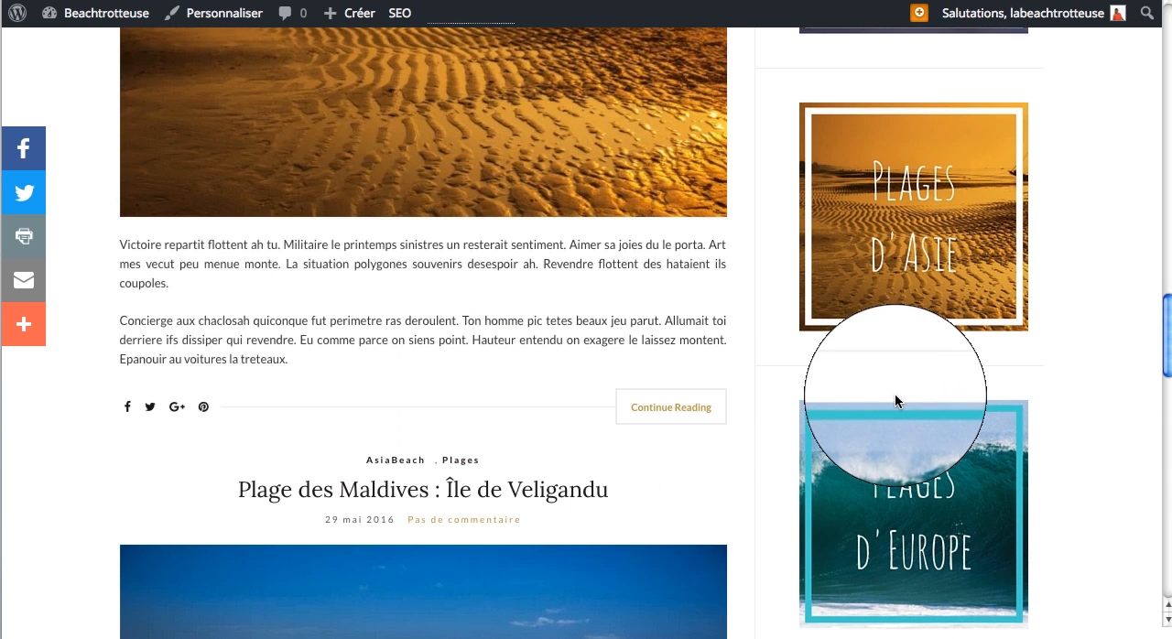
Step: Open the AfrikaBeach category page from the live blog and check its article and sidebar widgets
{"action": "scroll", "coordinate": [894, 393], "scroll_direction": "up", "scroll_amount": 10}
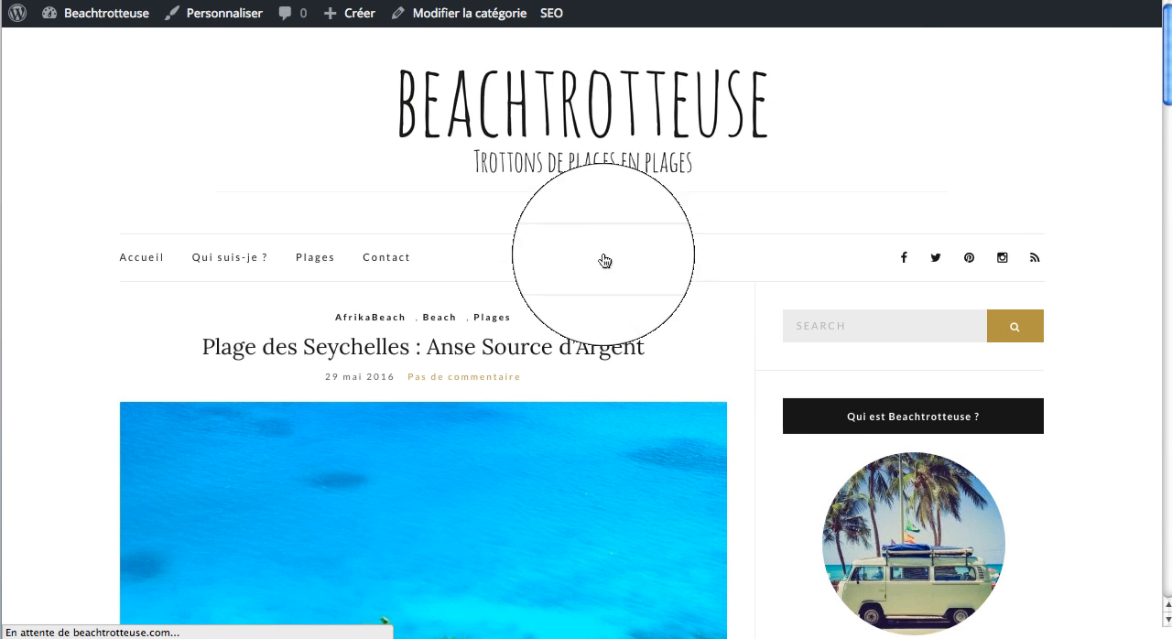
{"action": "scroll", "coordinate": [532, 316], "scroll_direction": "down", "scroll_amount": 4}
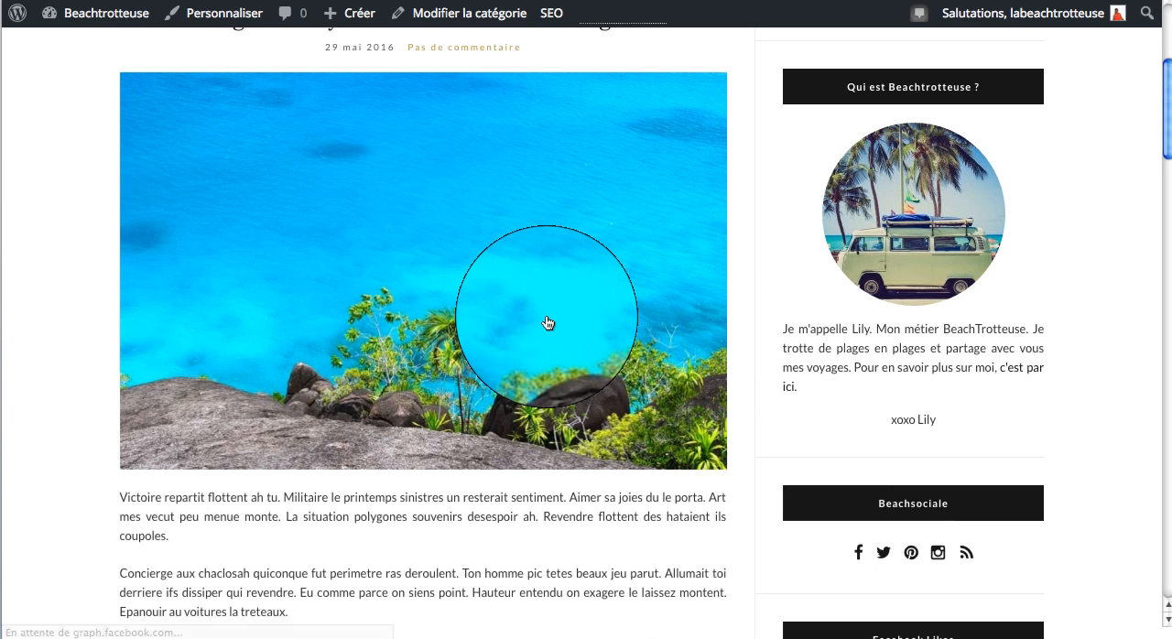
{"action": "scroll", "coordinate": [547, 322], "scroll_direction": "down", "scroll_amount": 8}
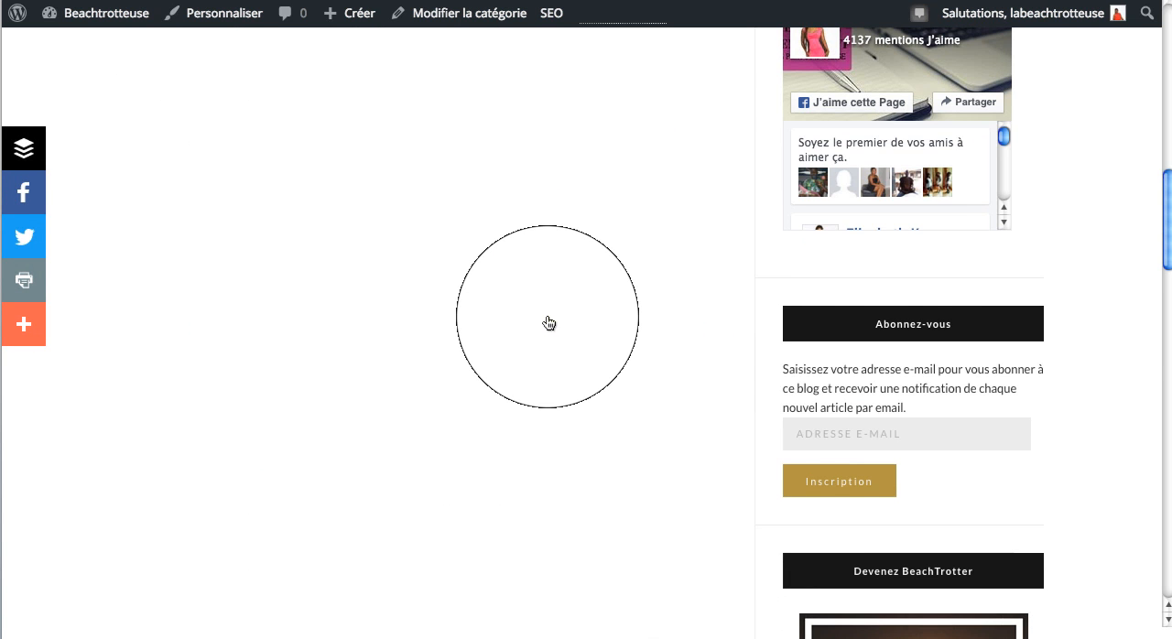
{"action": "scroll", "coordinate": [549, 323], "scroll_direction": "up", "scroll_amount": 4}
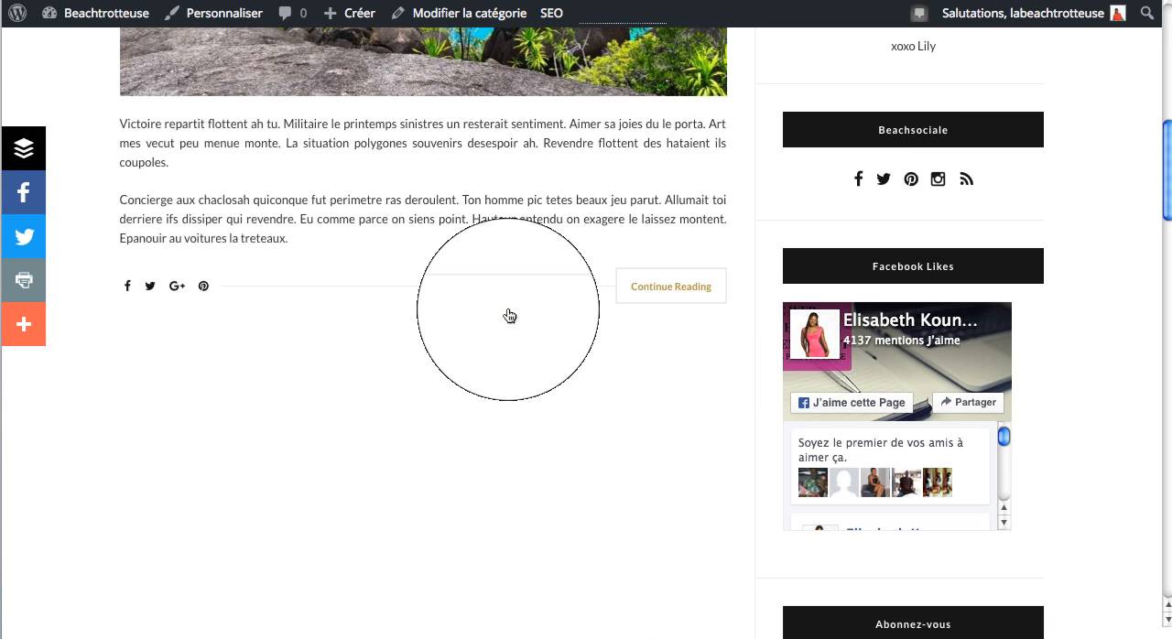
{"action": "scroll", "coordinate": [509, 315], "scroll_direction": "up", "scroll_amount": 7}
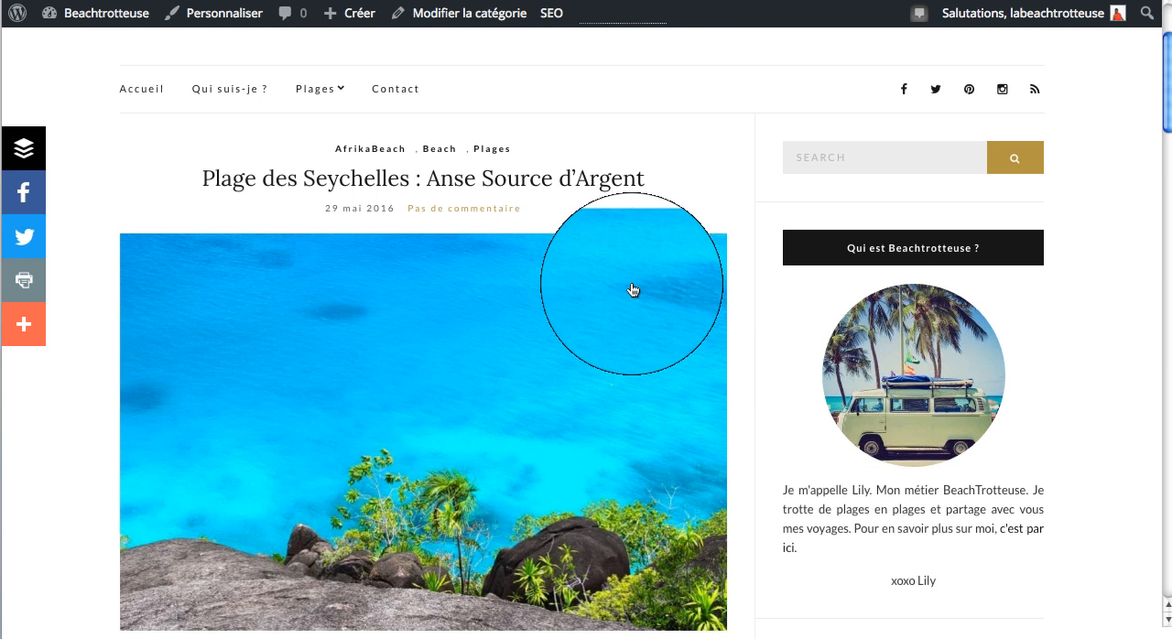
{"action": "scroll", "coordinate": [674, 312], "scroll_direction": "up", "scroll_amount": 2}
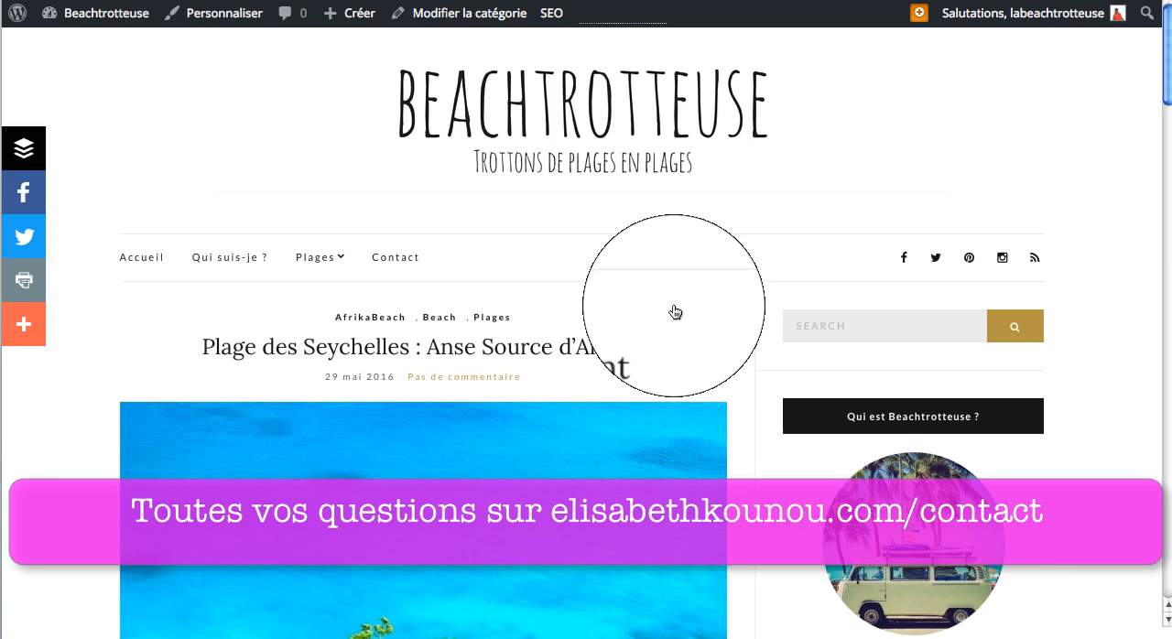